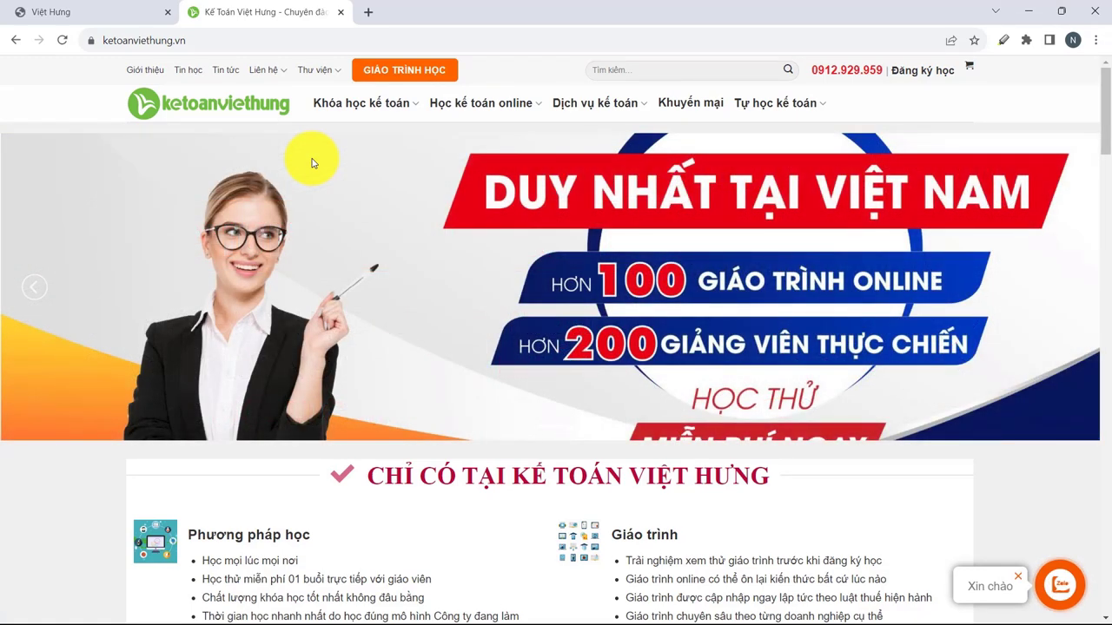
Switch to the first 'Việt Hưng' browser tab with the quantri.ketoanviethung.vn login page.
left_click(74, 12)
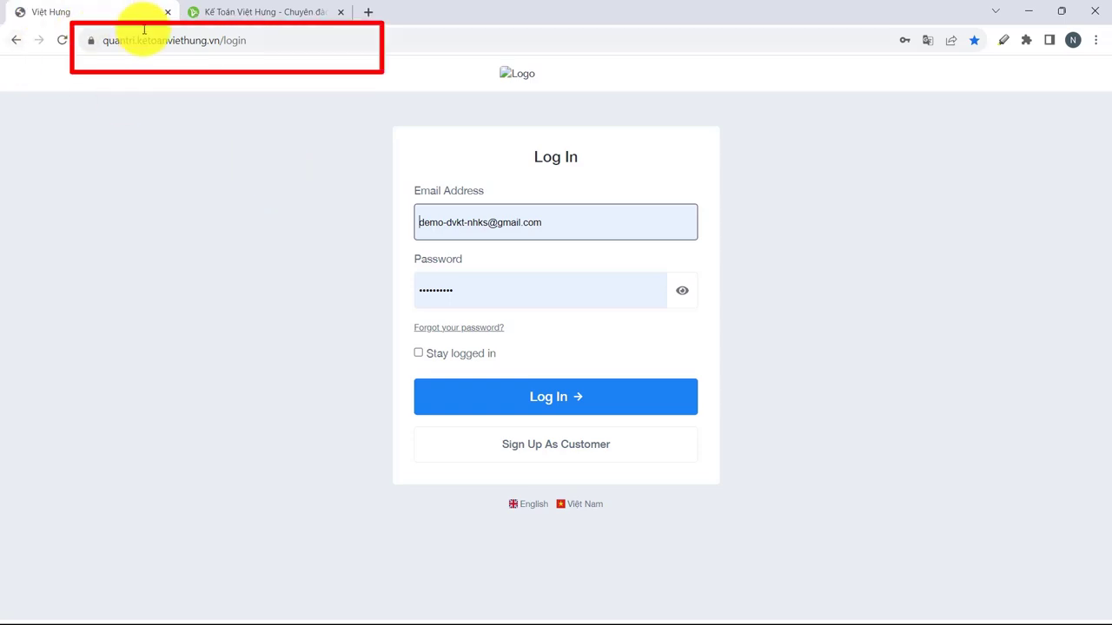
Log in to the admin site with the demo account's saved e-mail and password.
left_click(587, 224)
left_click_drag(587, 223, 438, 224)
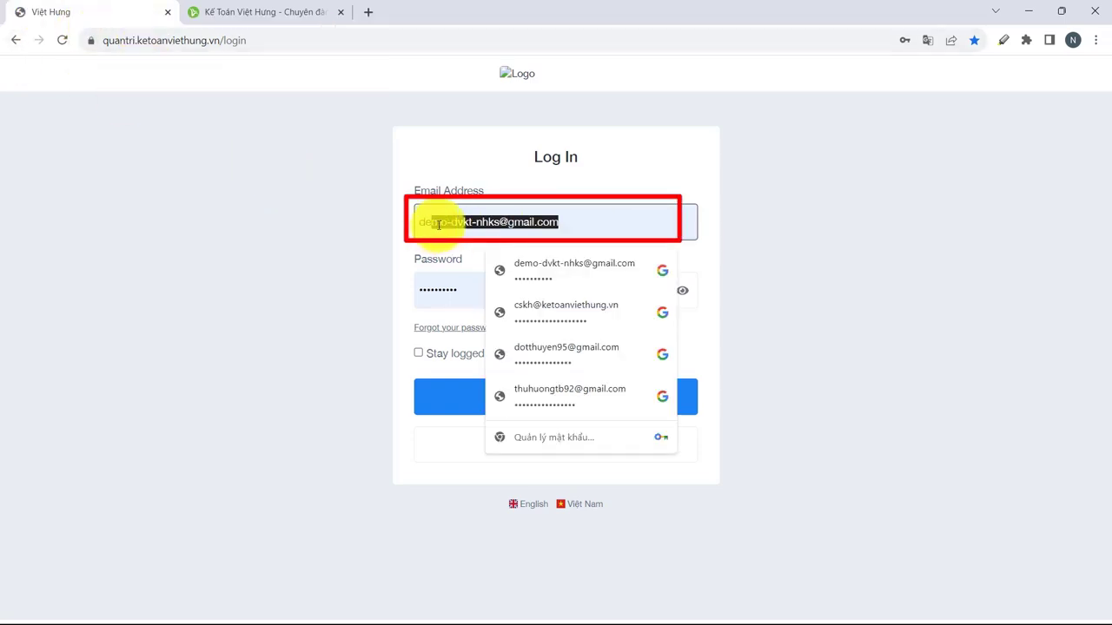
left_click(459, 291)
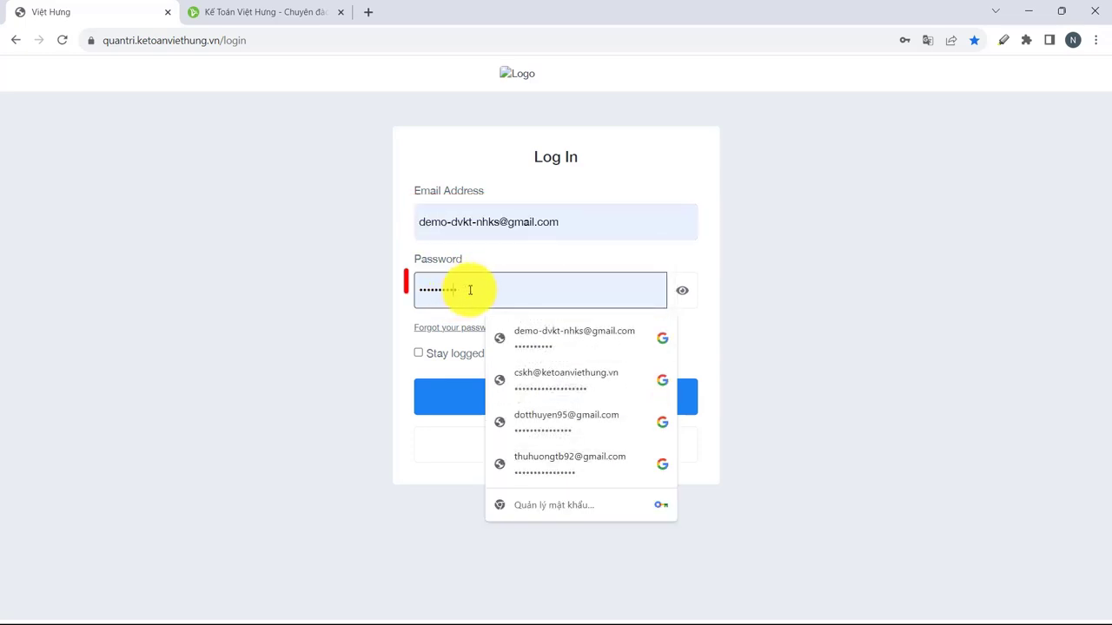
left_click(506, 398)
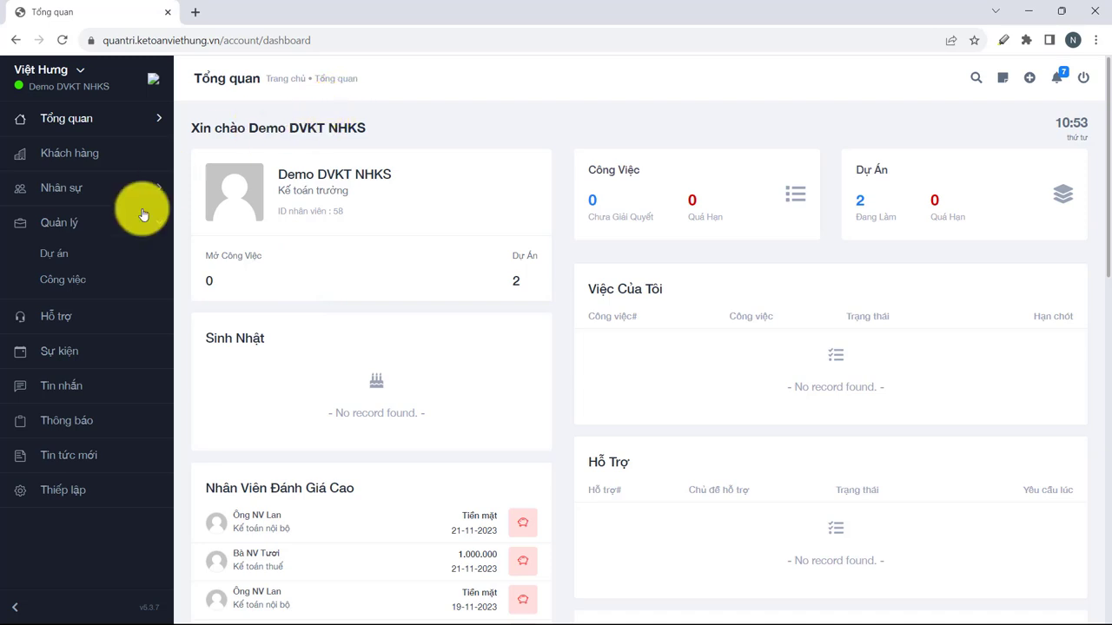
View the 'Công việc - Nhà hàng khách sạn' project's task board, then the overall Công việc list.
left_click(71, 256)
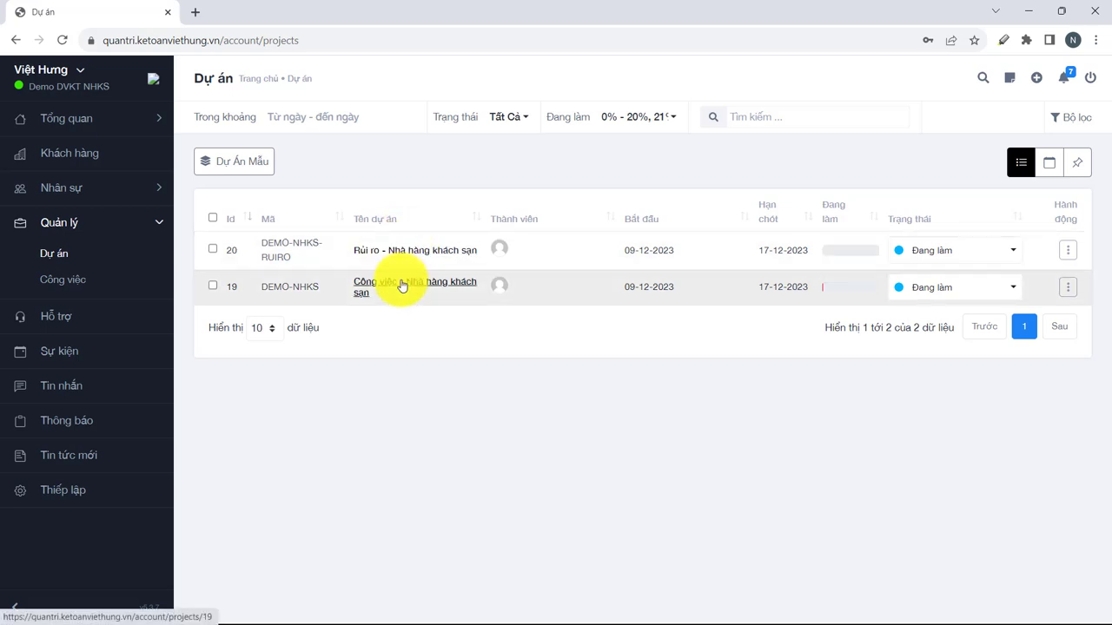
left_click(408, 292)
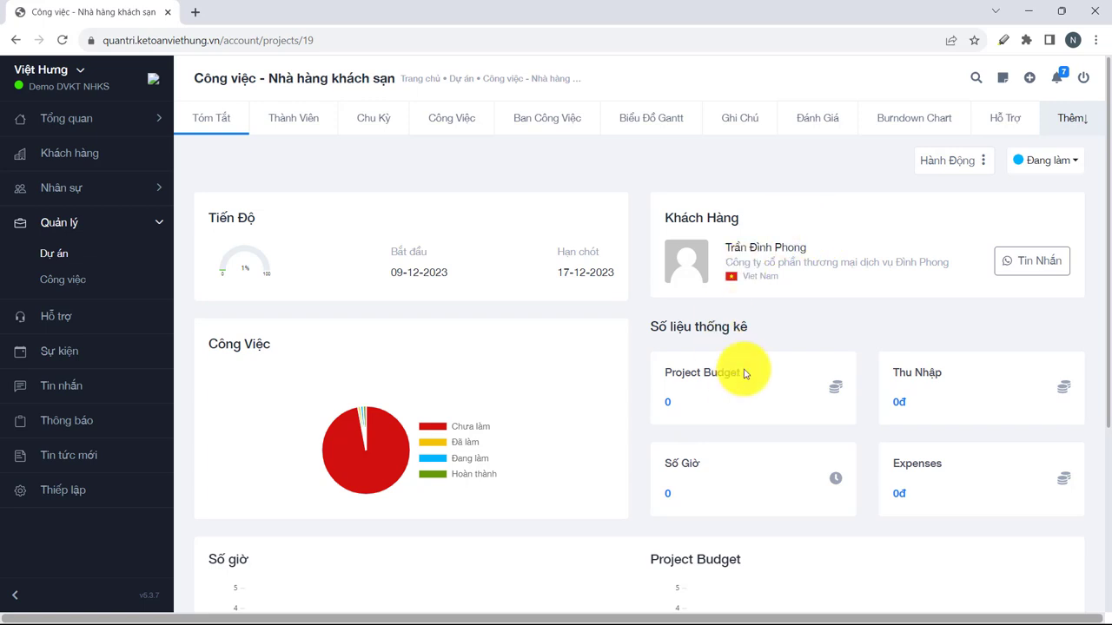
left_click(529, 126)
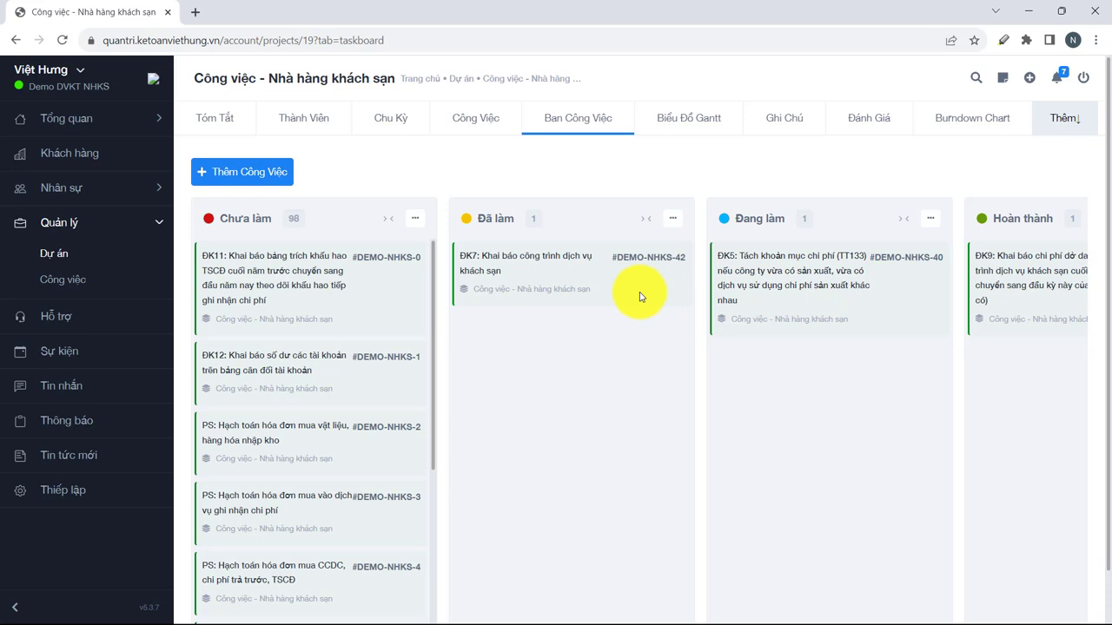
left_click(119, 285)
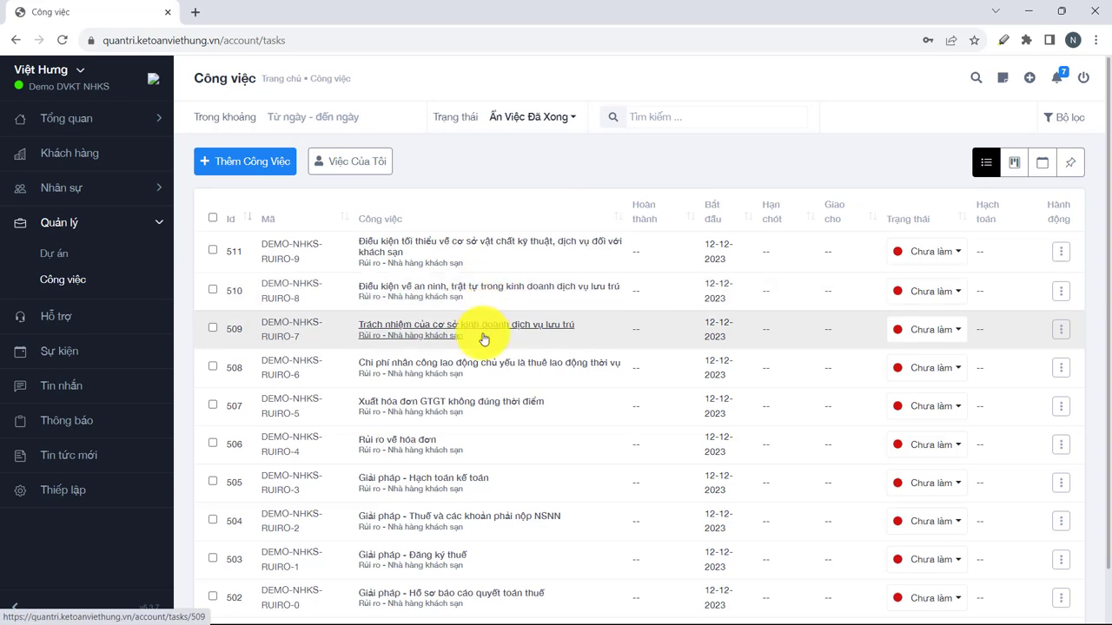
Check the Trạng thái filter options, then search the task list for 'tờ khai'.
left_click(571, 119)
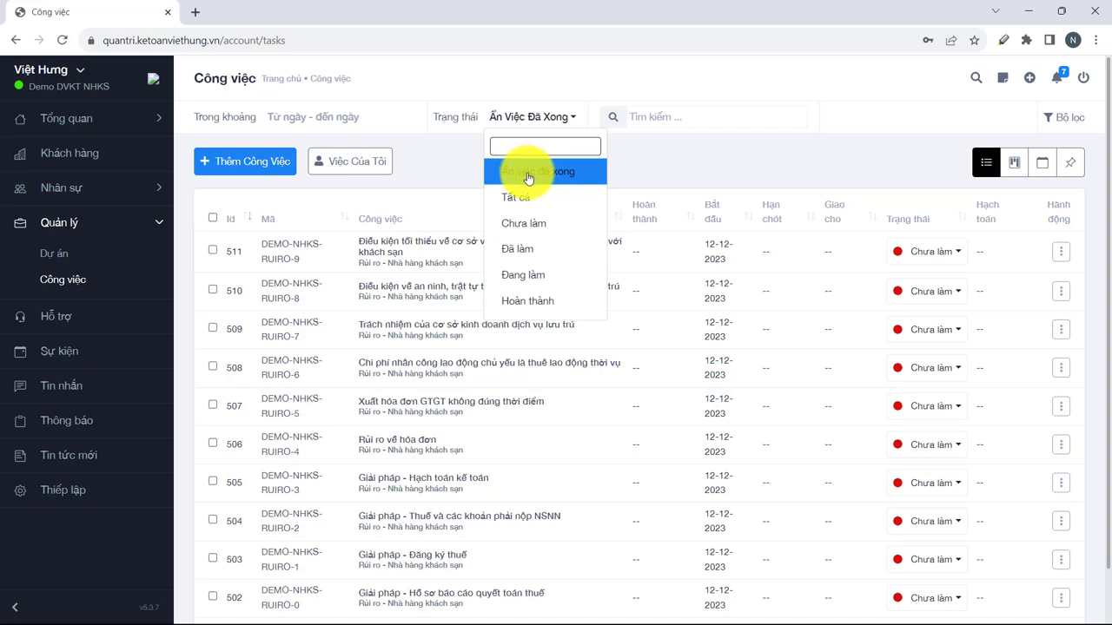
left_click(693, 118)
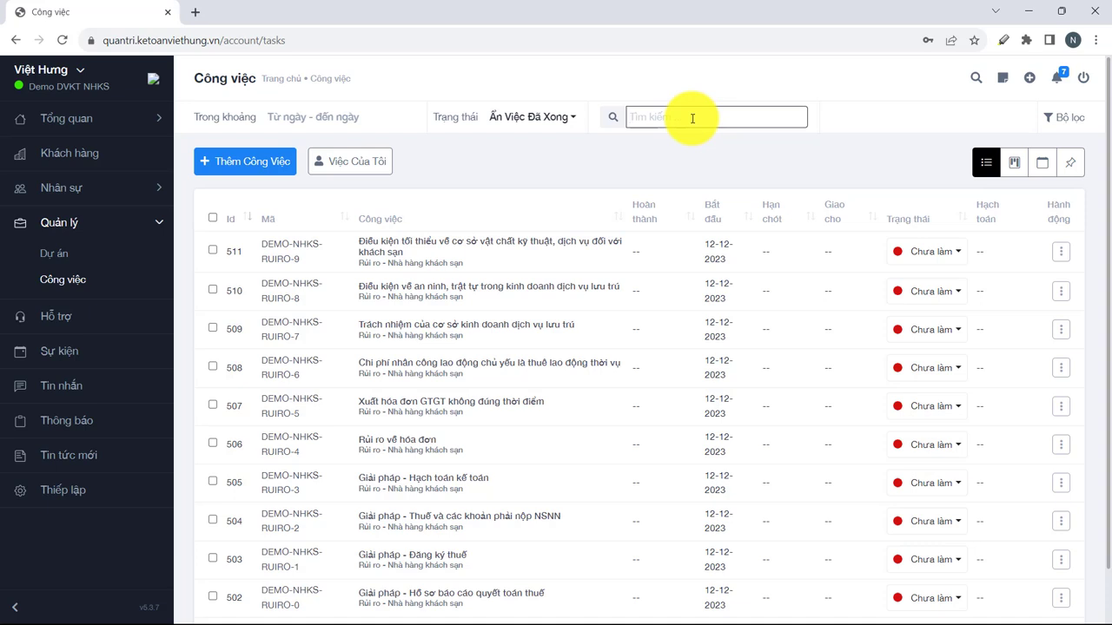
type("tờ khai")
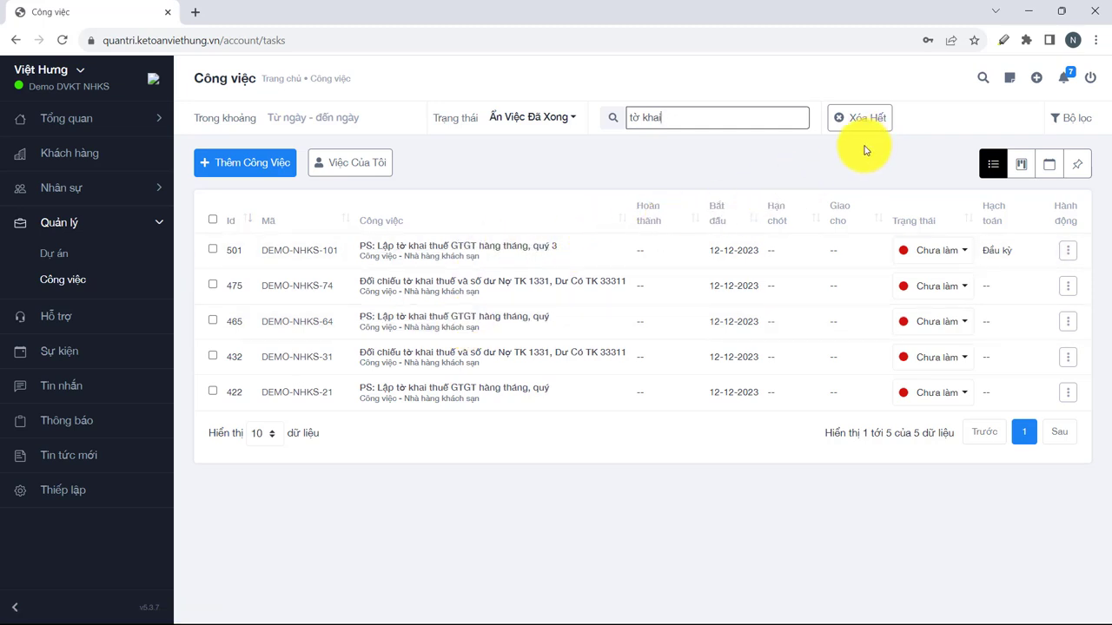
left_click(63, 186)
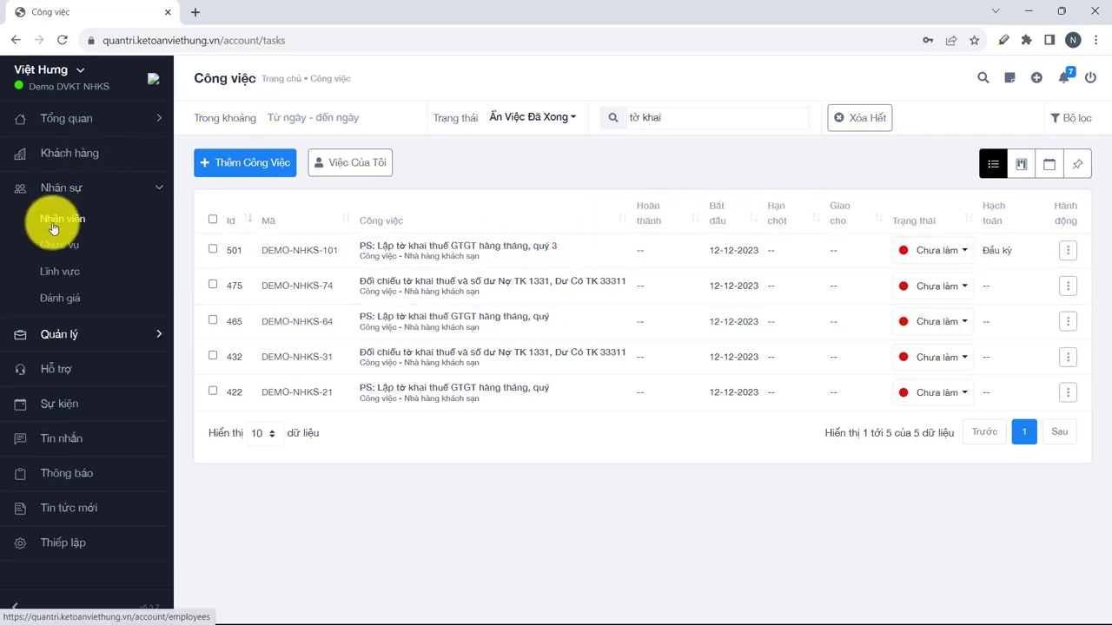
Visit the Nhân viên, Đánh giá and Thông báo pages.
left_click(52, 220)
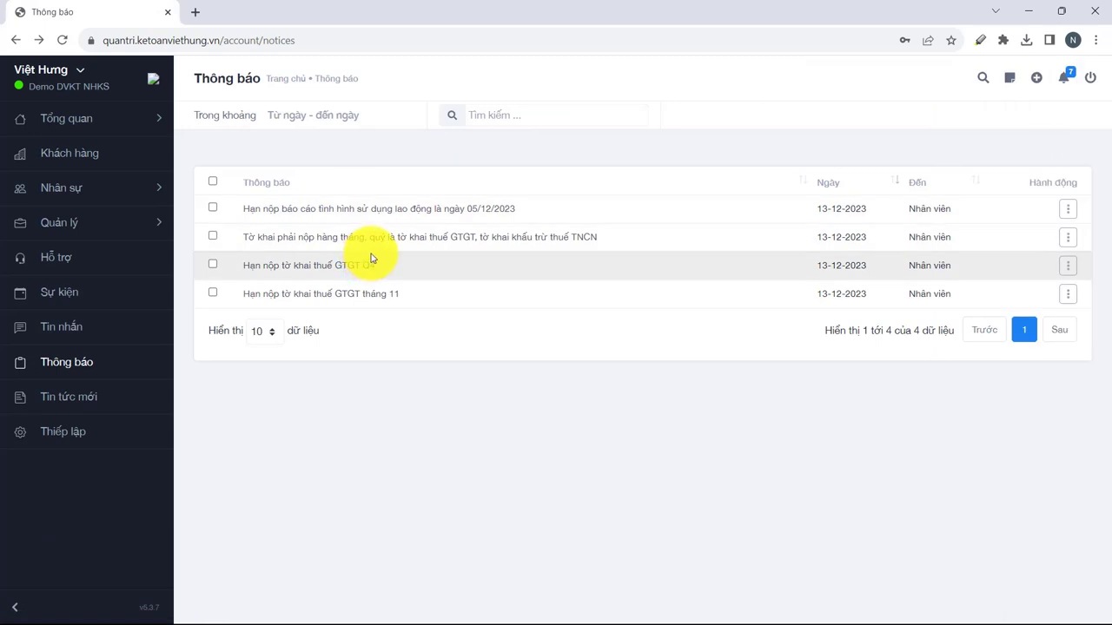
left_click(78, 397)
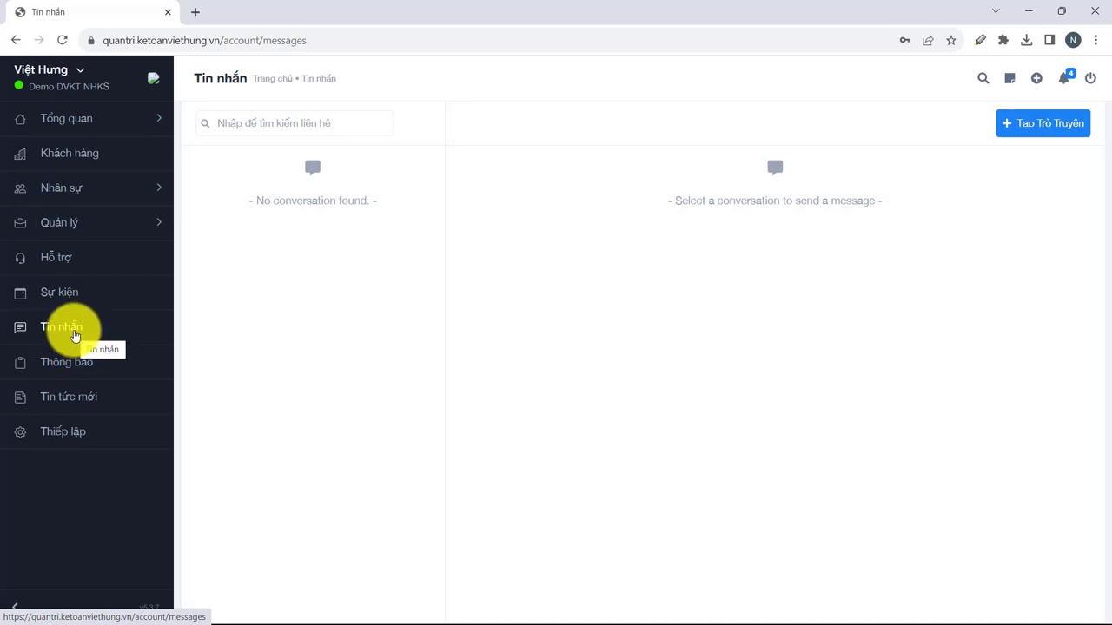
left_click(67, 364)
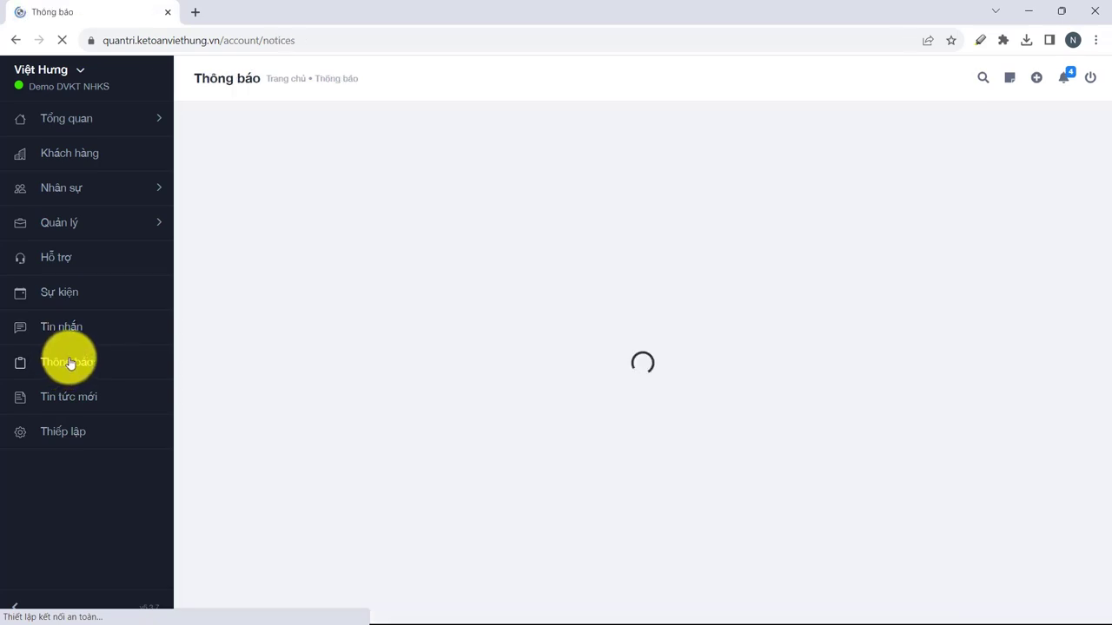
Check the notification bell, then open the first notice's details and close it.
left_click(1063, 85)
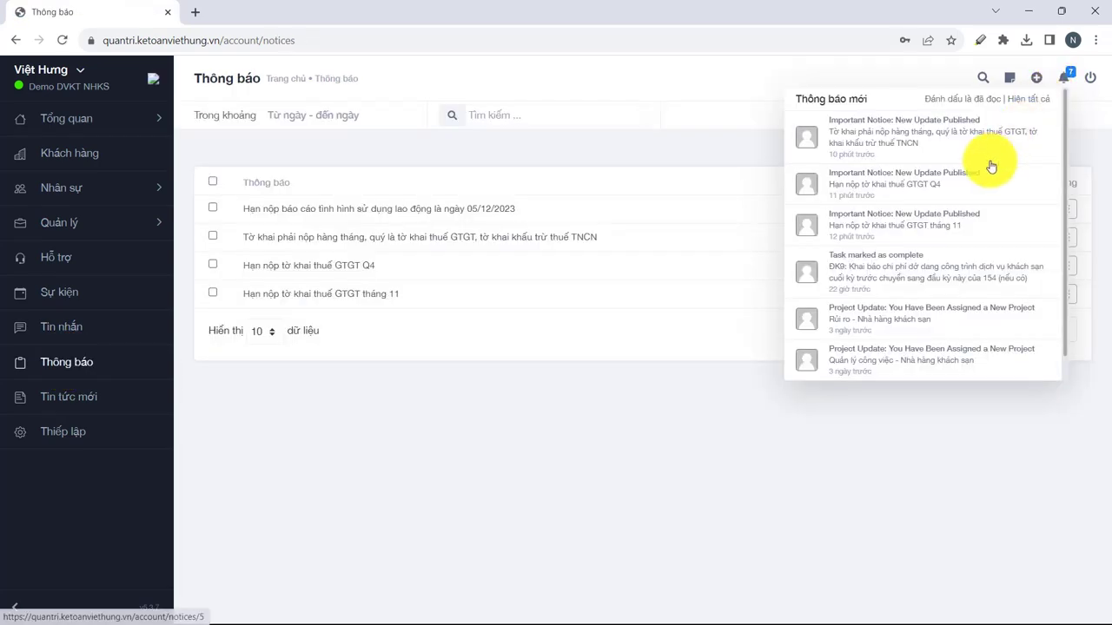
left_click(708, 411)
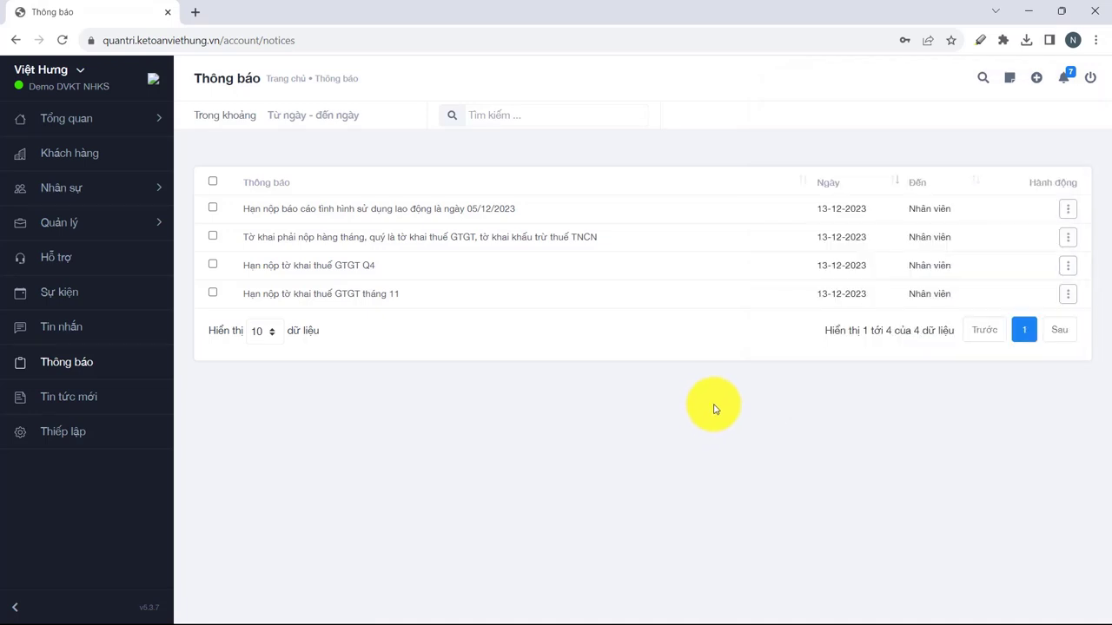
left_click(486, 218)
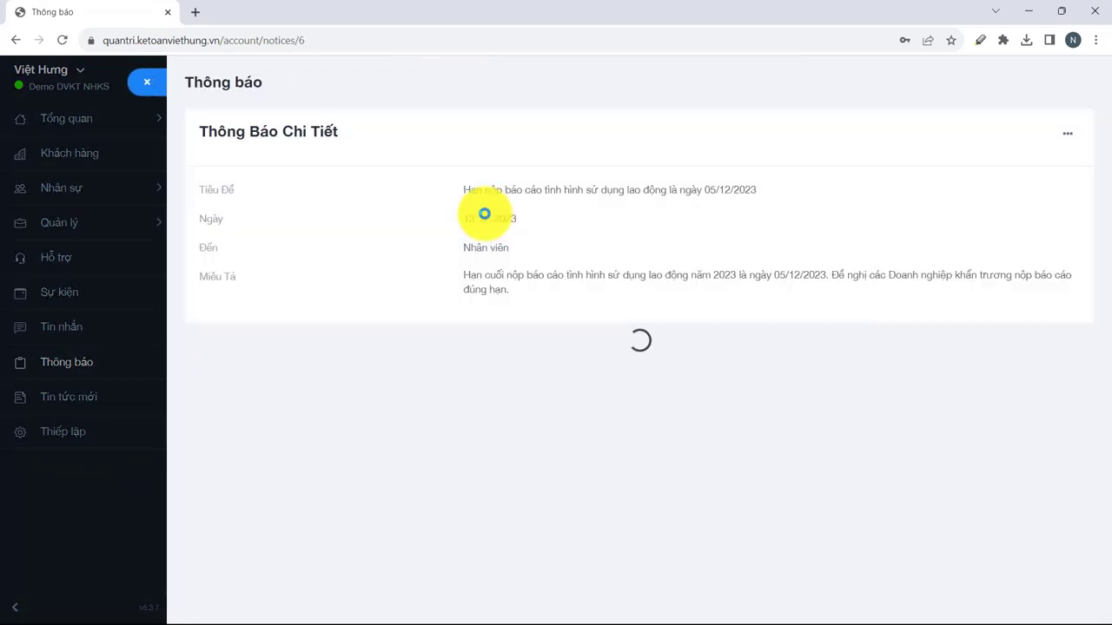
left_click(144, 82)
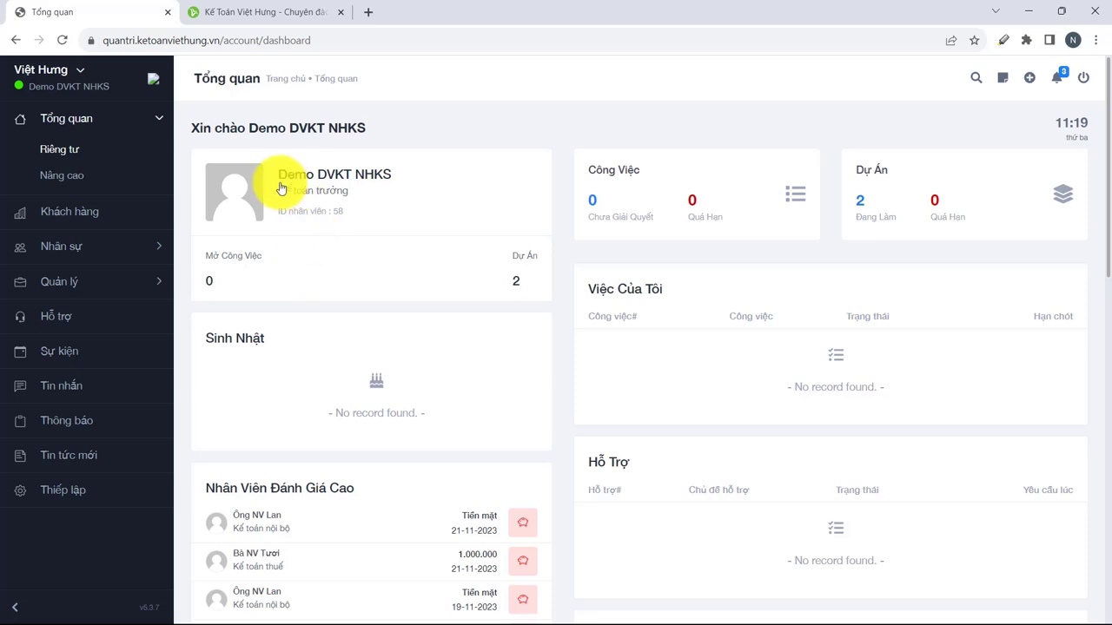
Revisit the 'Công việc - Nhà hàng khách sạn' project, then open the Dự Án Mẫu templates.
left_click(61, 285)
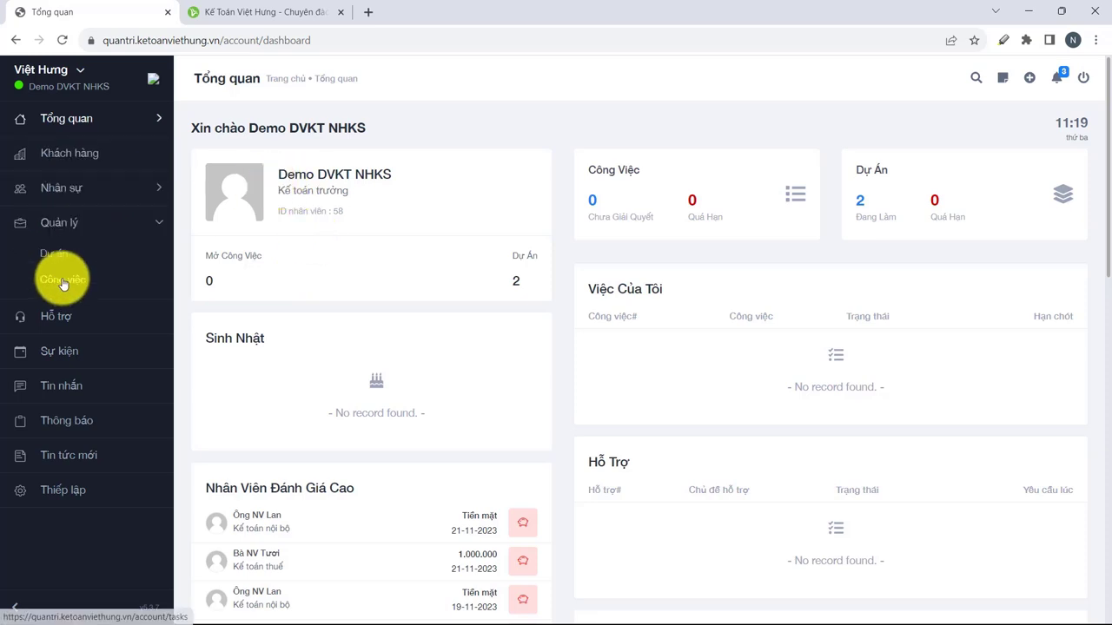
left_click(59, 257)
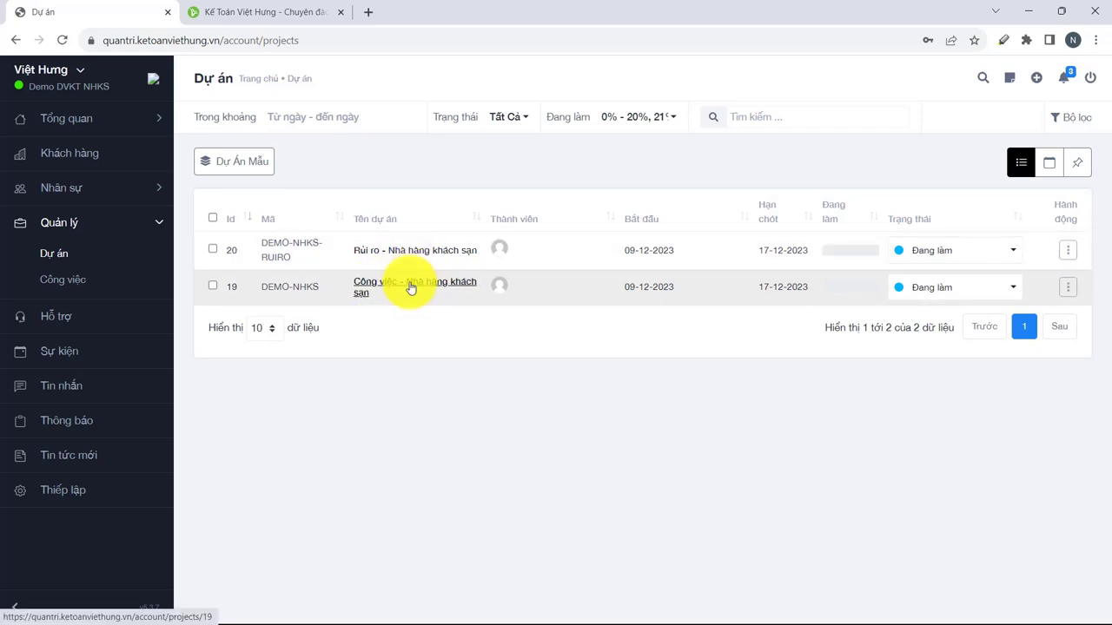
left_click(411, 288)
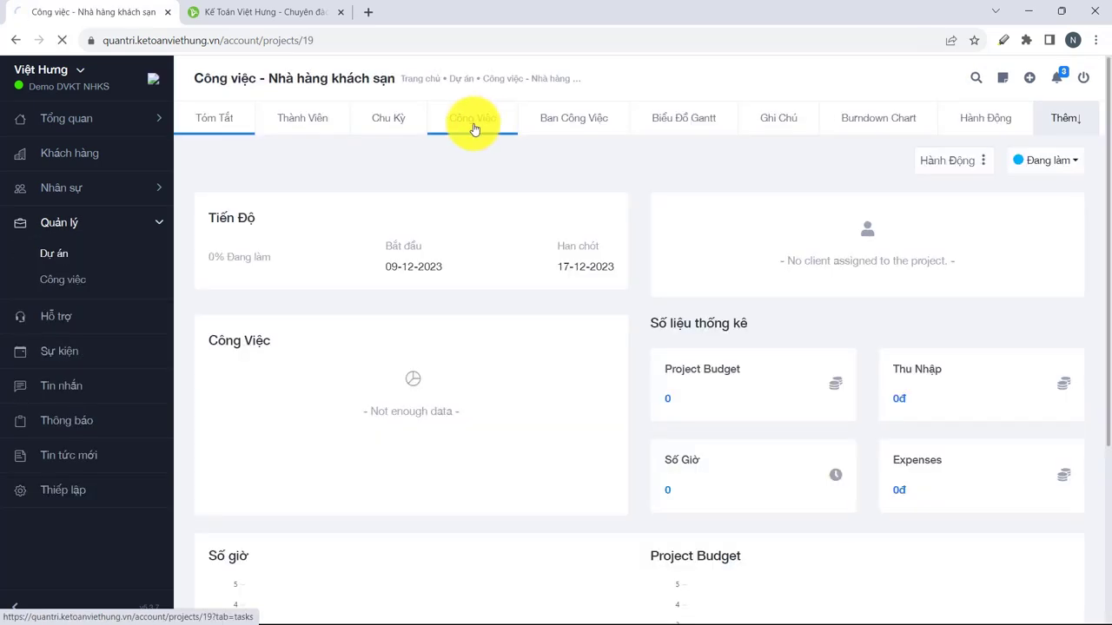
left_click(473, 121)
left_click(53, 253)
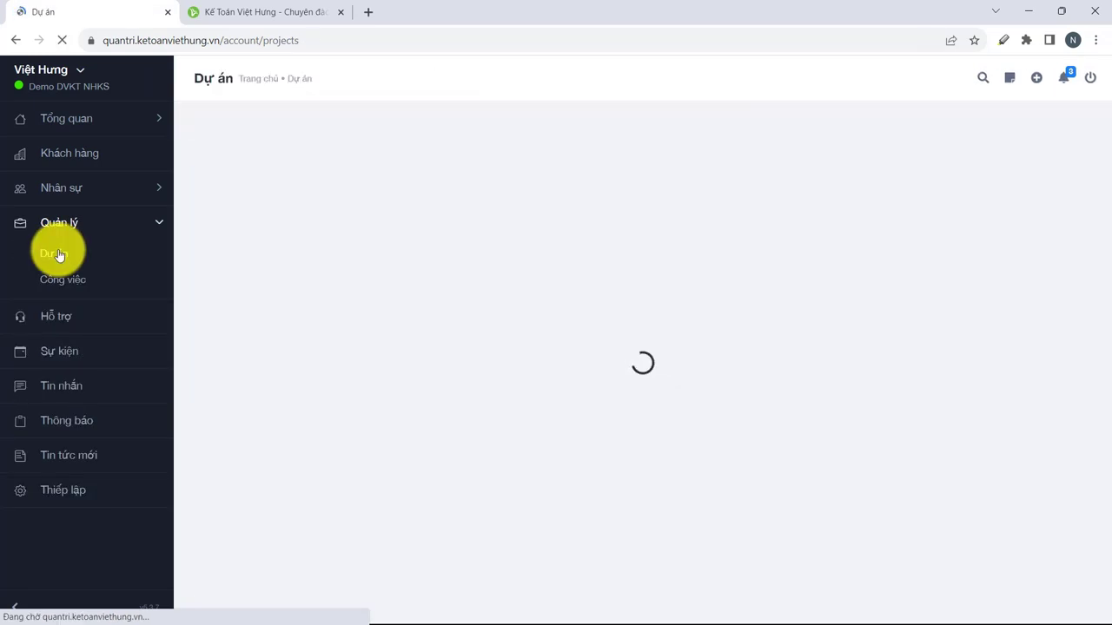
left_click(234, 163)
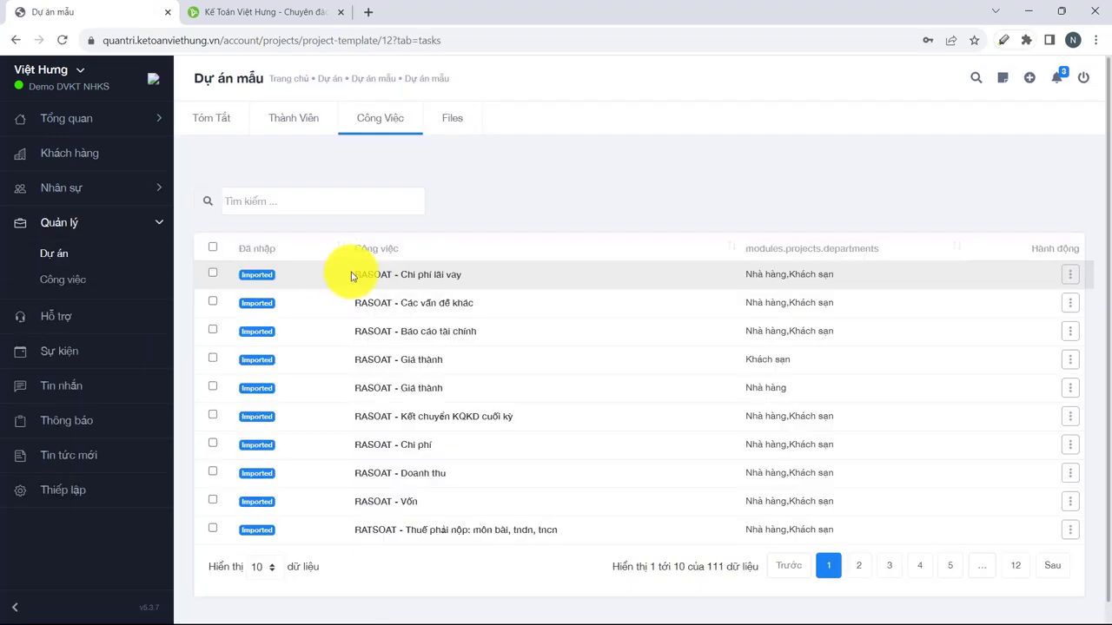
Show 100 template tasks per page and select all of them.
left_click(266, 565)
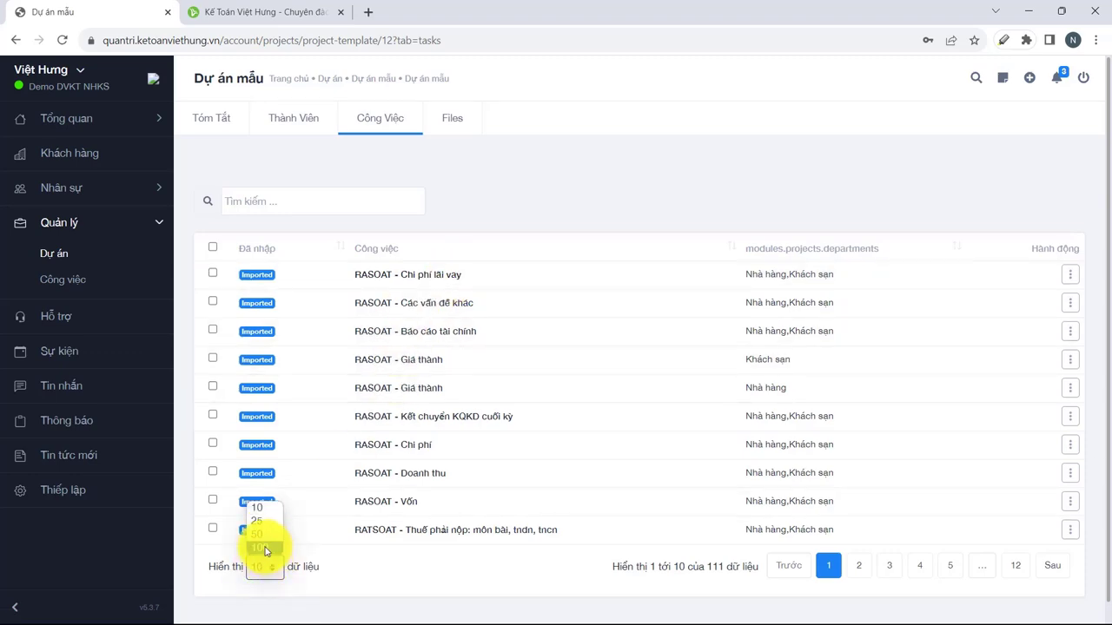
left_click(259, 547)
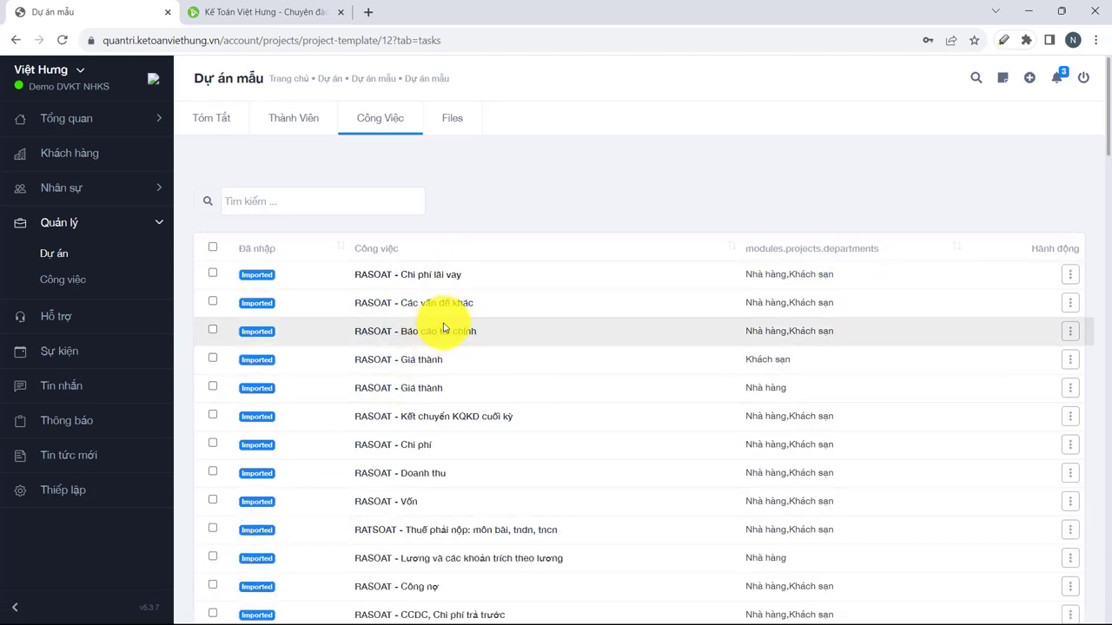
scroll(443, 329, "down", 20)
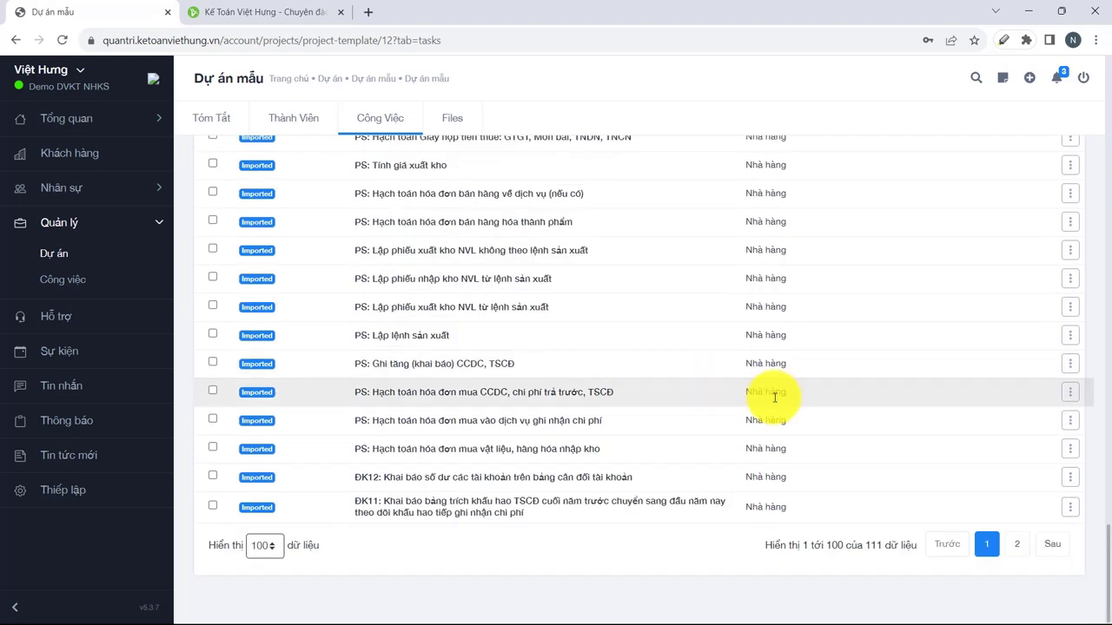
scroll(523, 361, "up", 4)
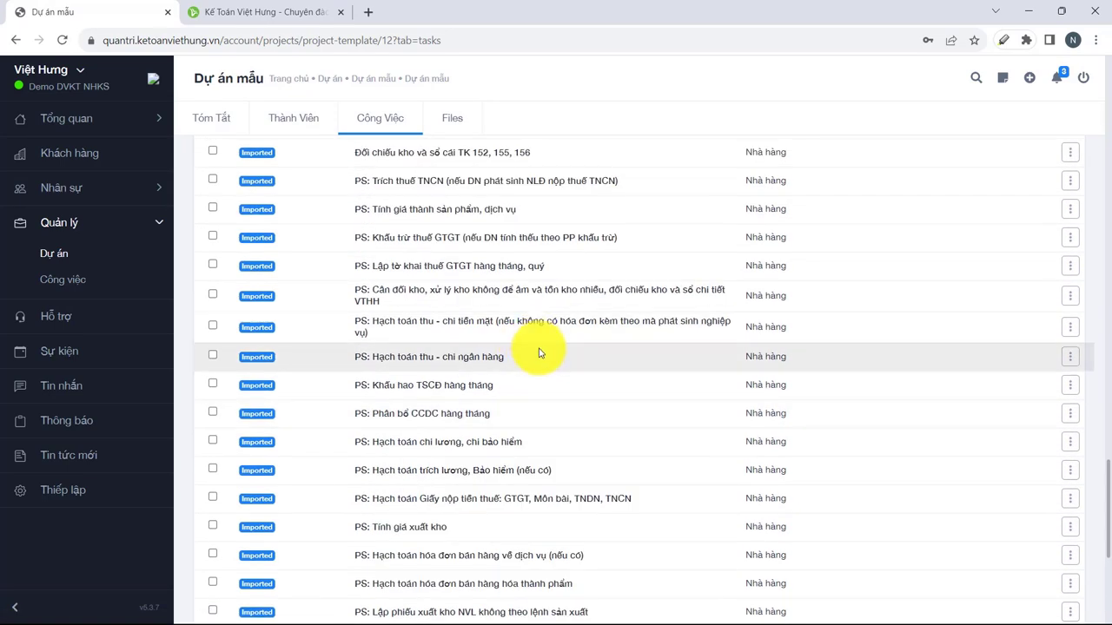
scroll(542, 347, "up", 6)
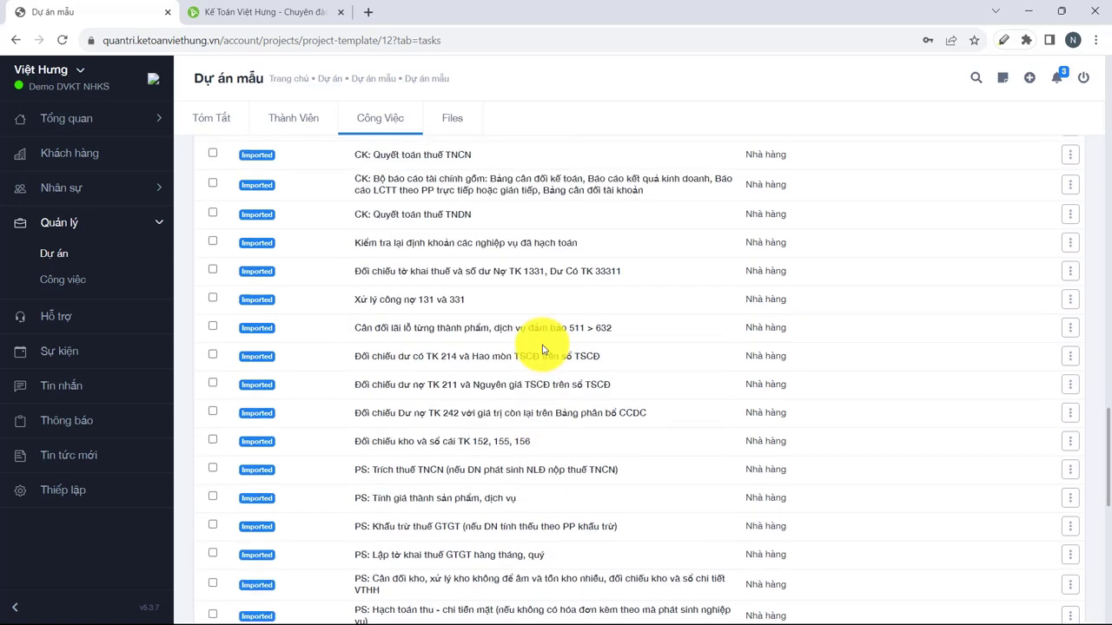
scroll(541, 347, "up", 3)
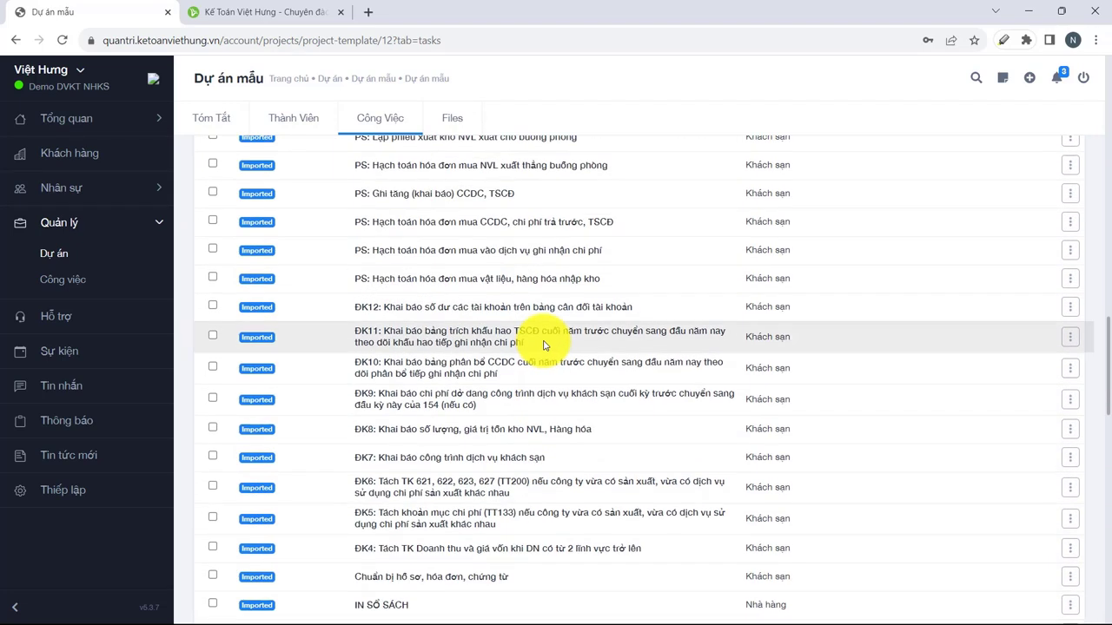
scroll(460, 304, "up", 10)
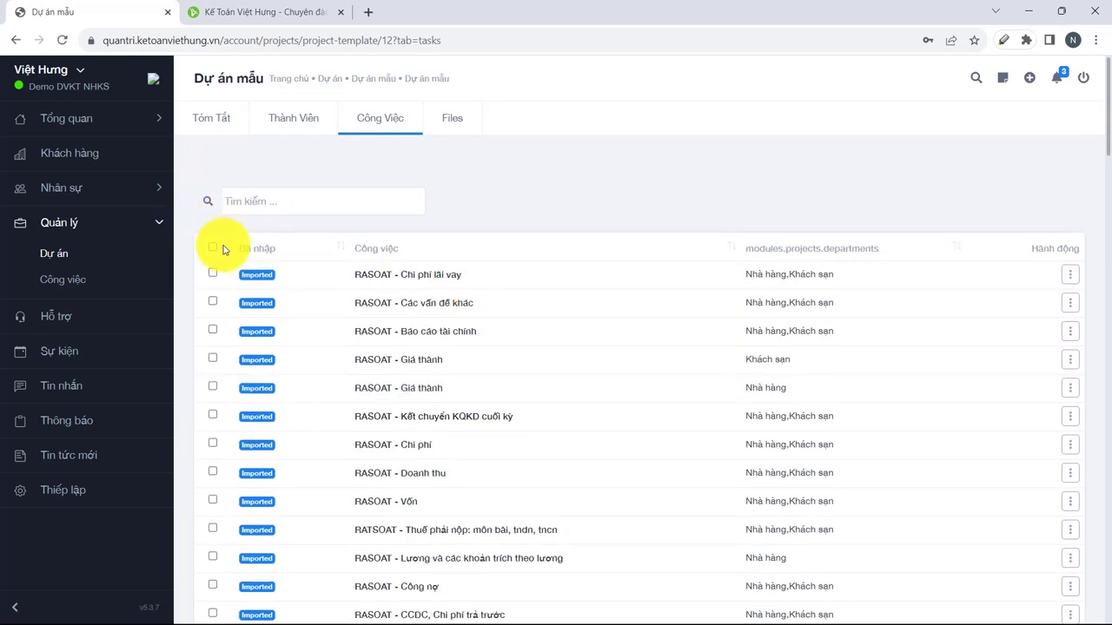
left_click(214, 250)
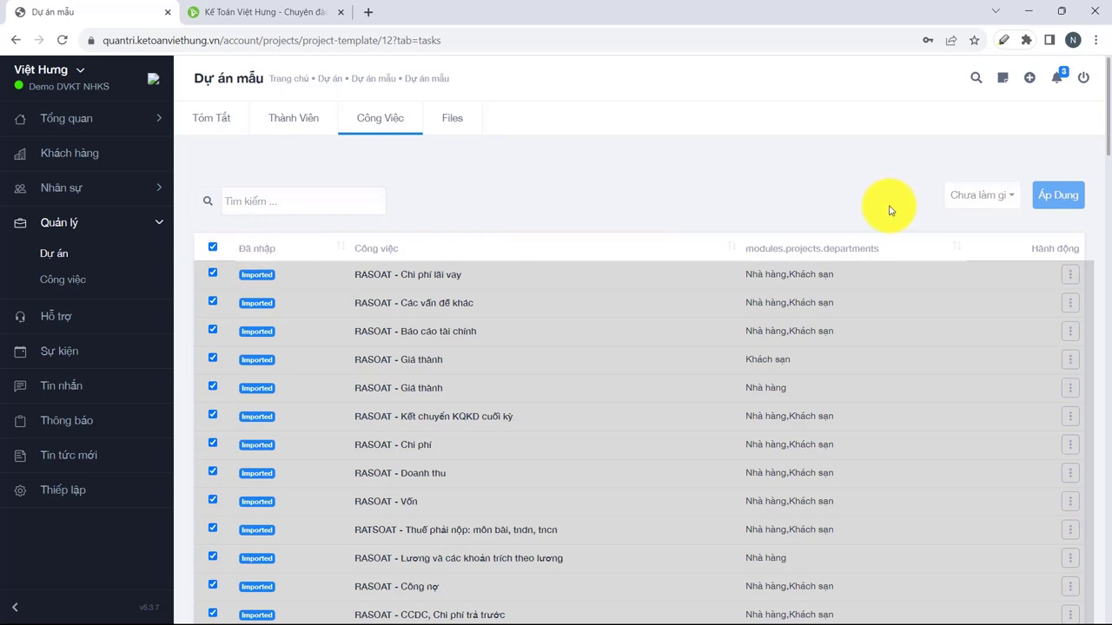
Add the selected tasks to 'Công việc - Nhà hàng khách sạn' using the Thêm dự án action.
left_click(1010, 197)
left_click(990, 257)
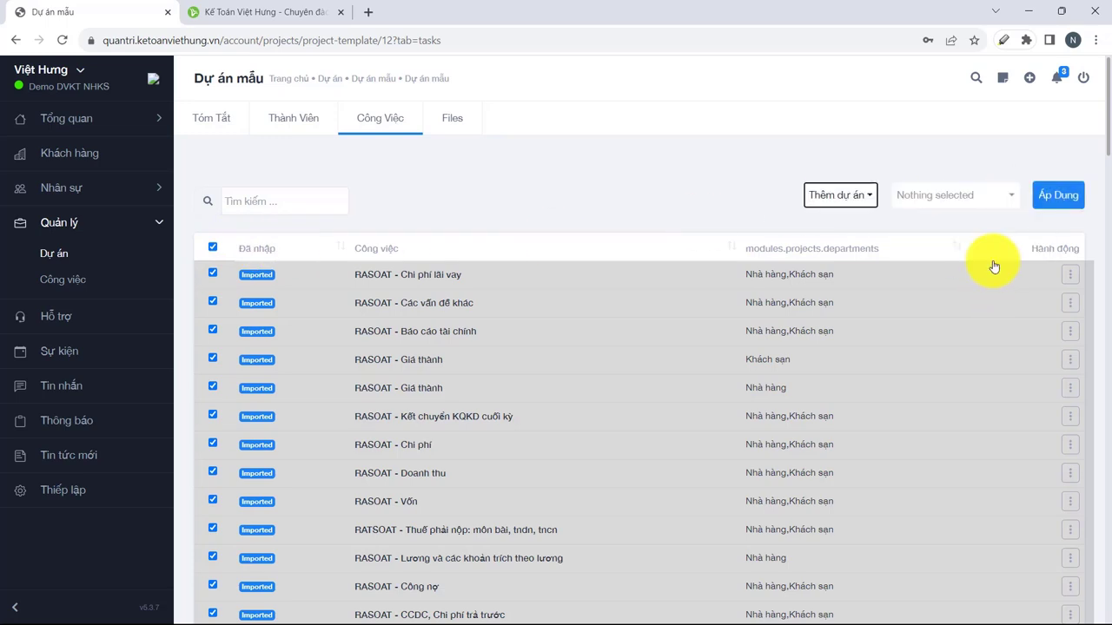
left_click(1007, 196)
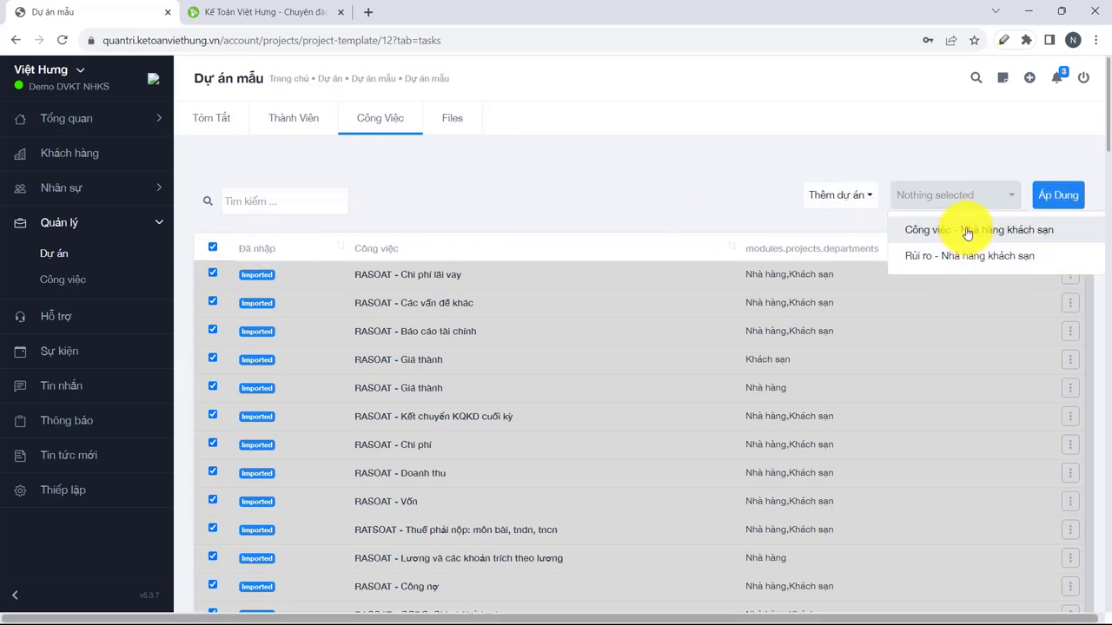
left_click(967, 231)
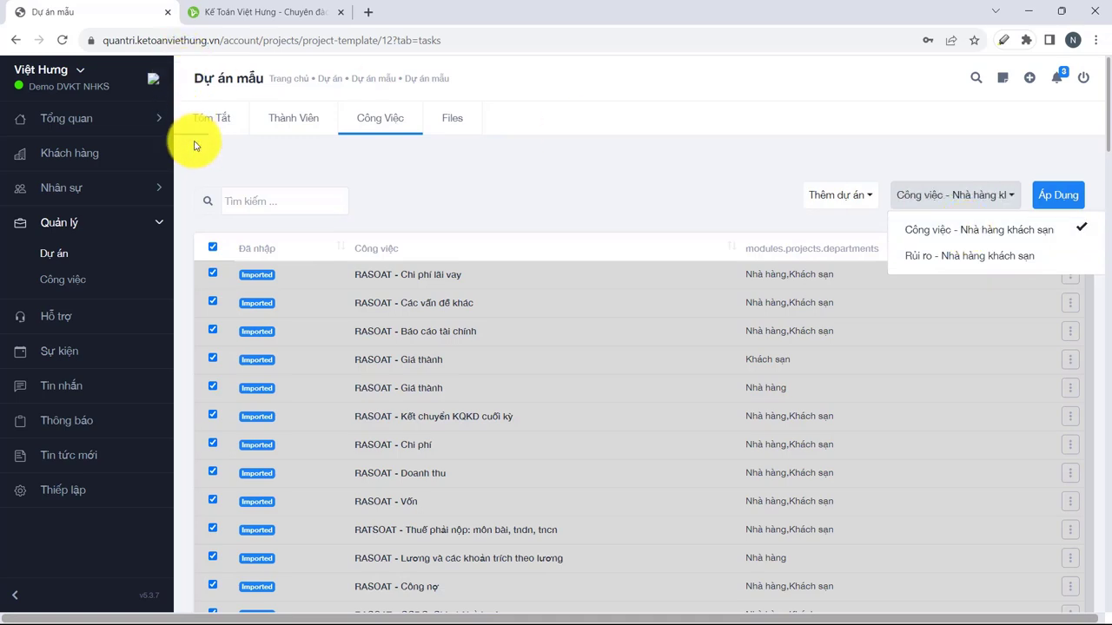
left_click(1051, 200)
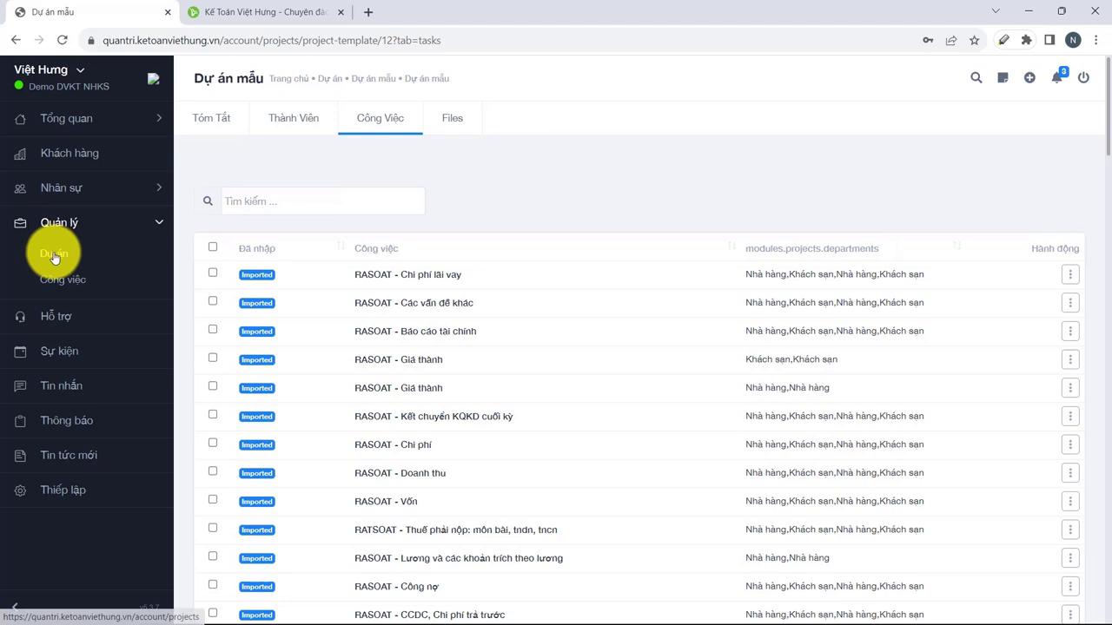
left_click(55, 253)
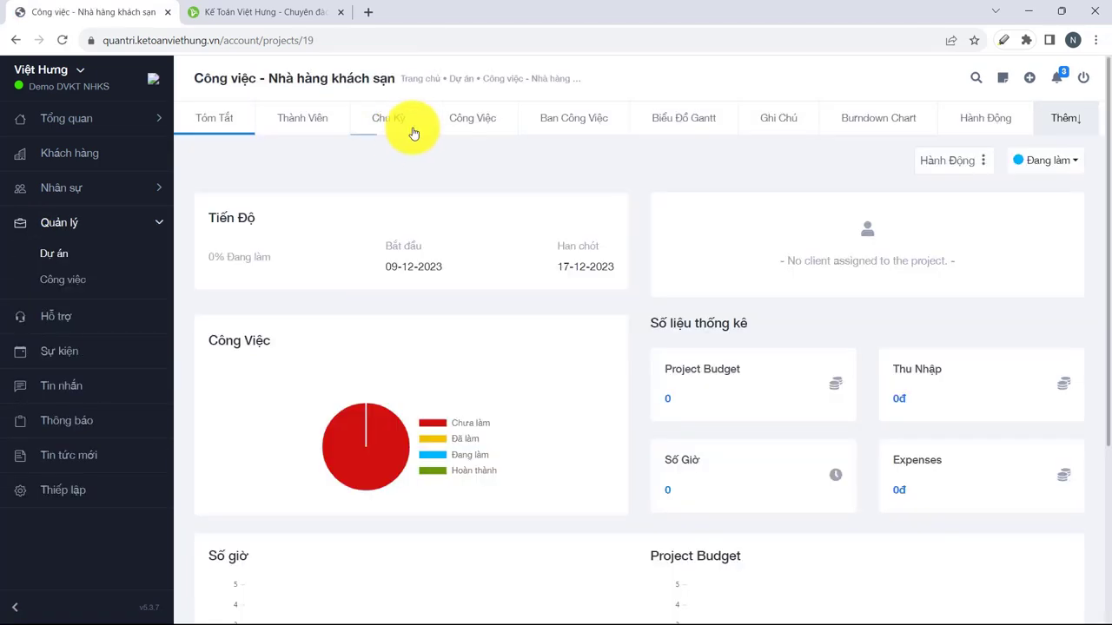
On the project's Công Việc tab, mark ĐK9 Hoàn thành, ĐK7 Đã làm and ĐK5 Đang làm.
left_click(480, 124)
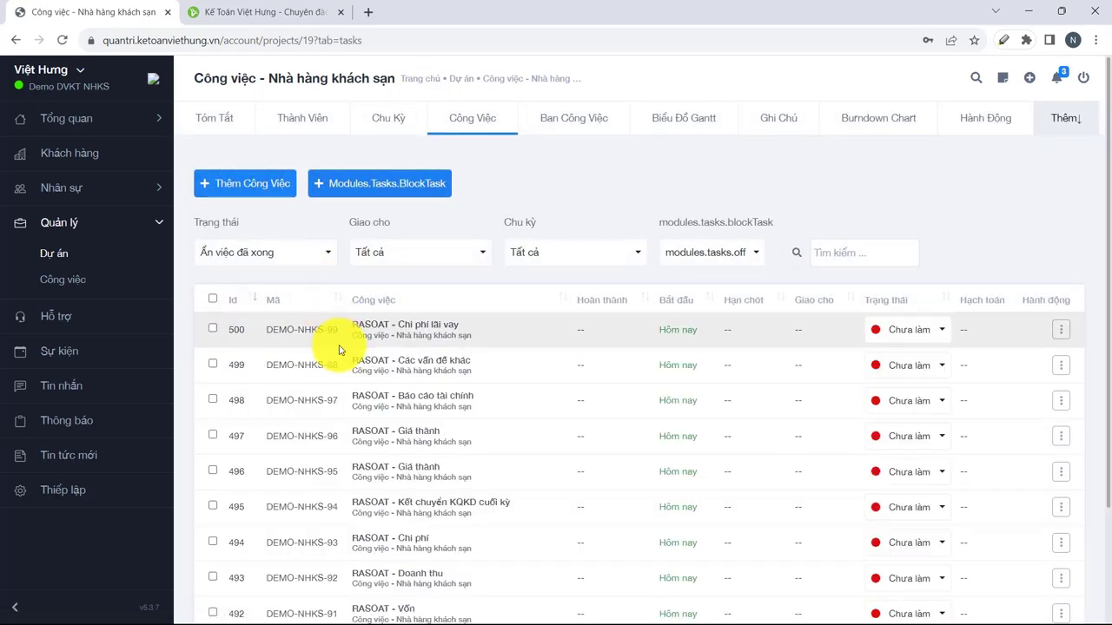
scroll(484, 371, "down", 2)
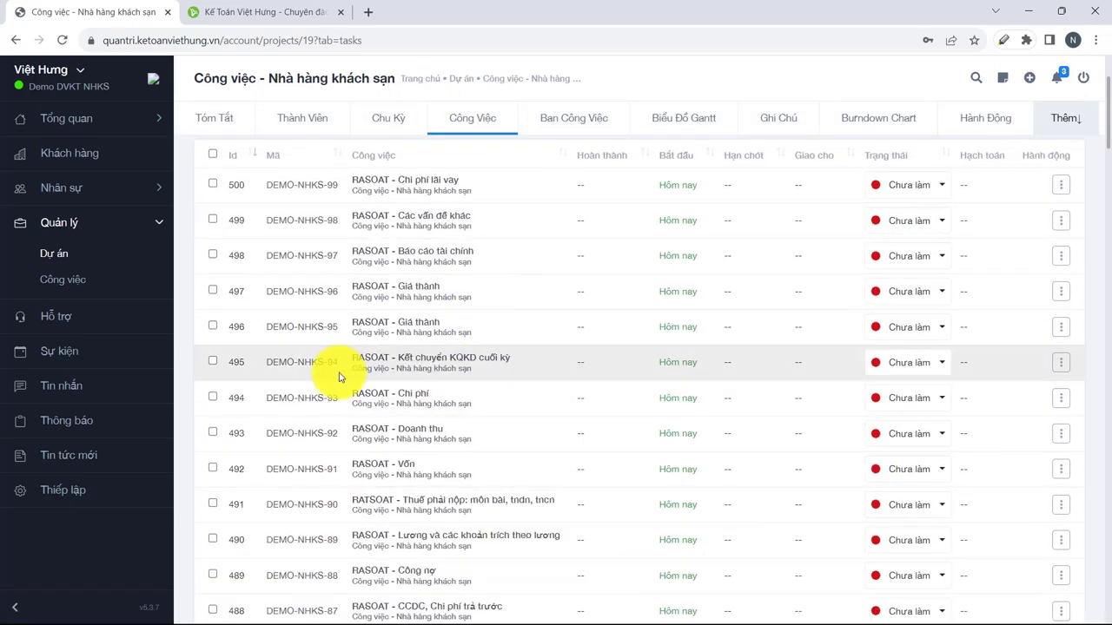
scroll(578, 298, "down", 20)
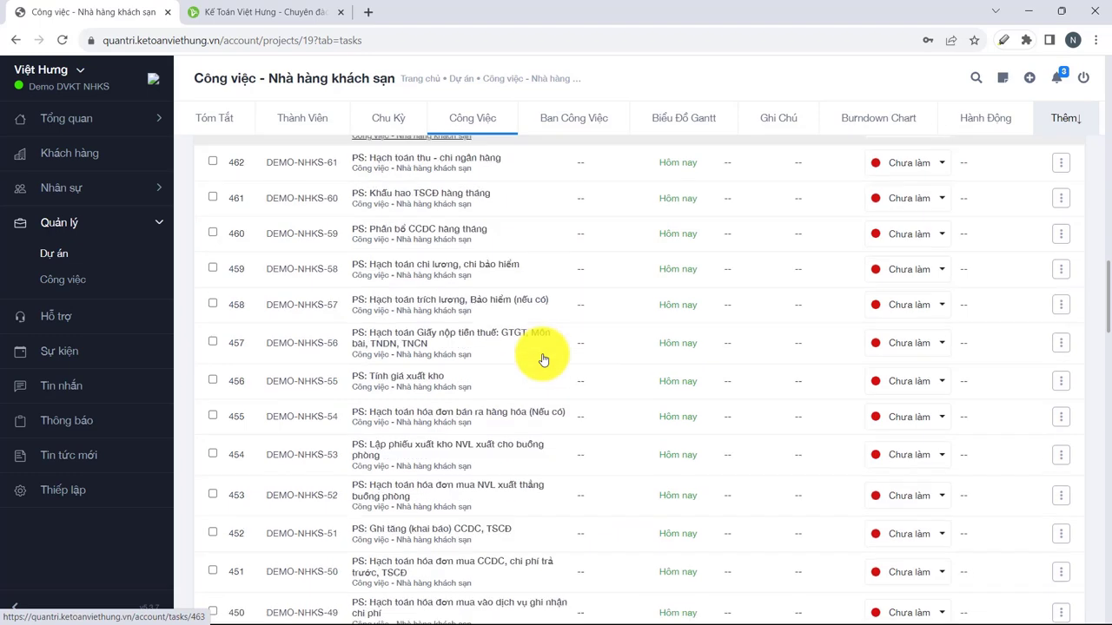
left_click(945, 272)
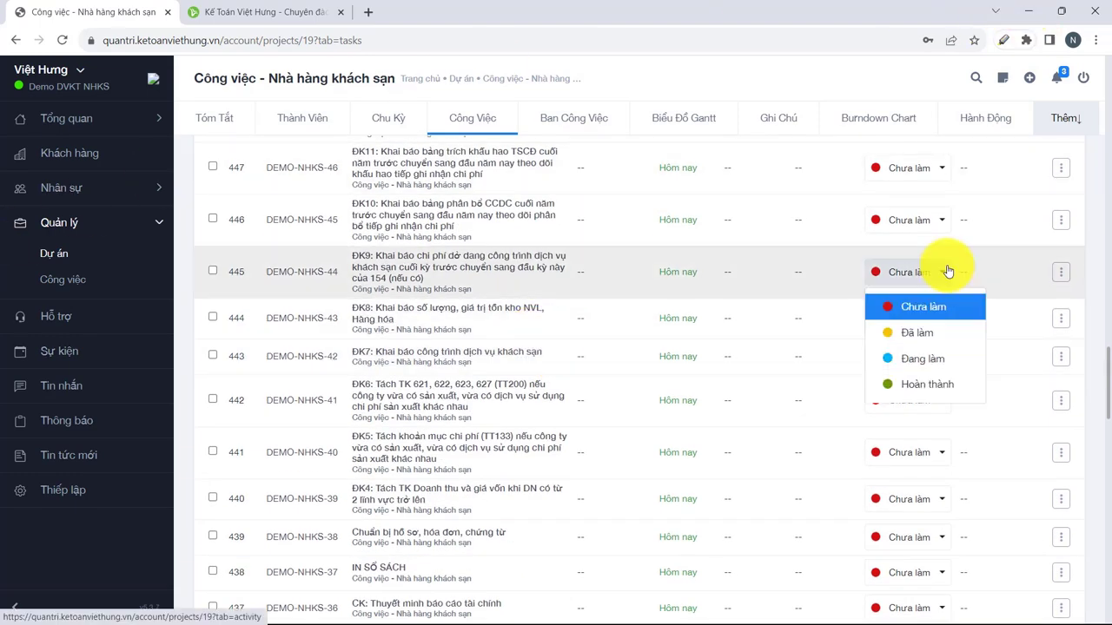
left_click(915, 385)
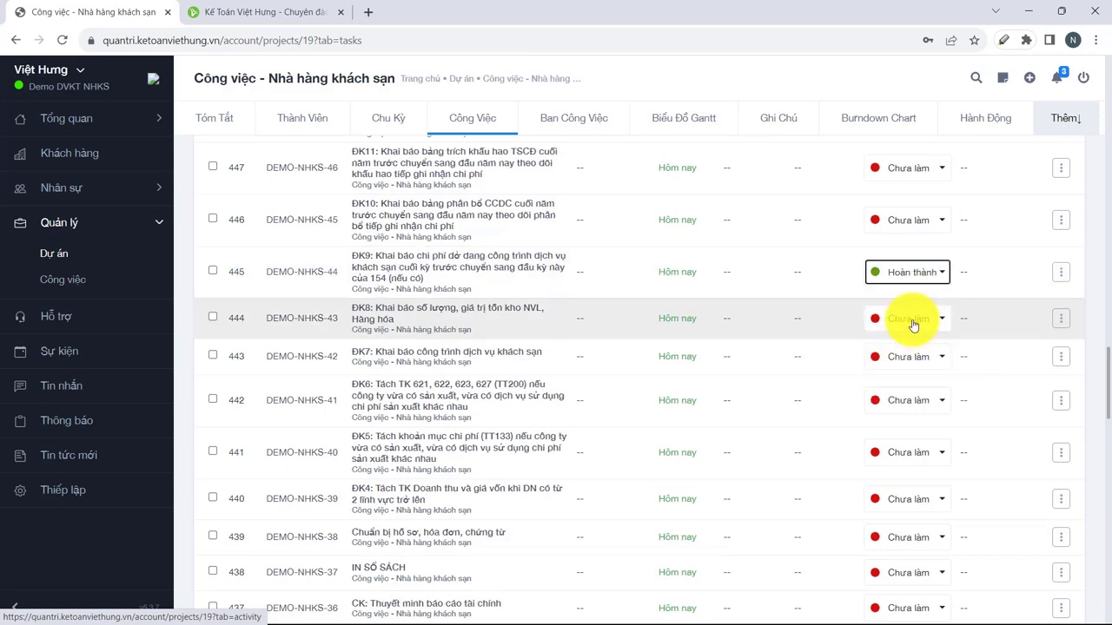
left_click(919, 358)
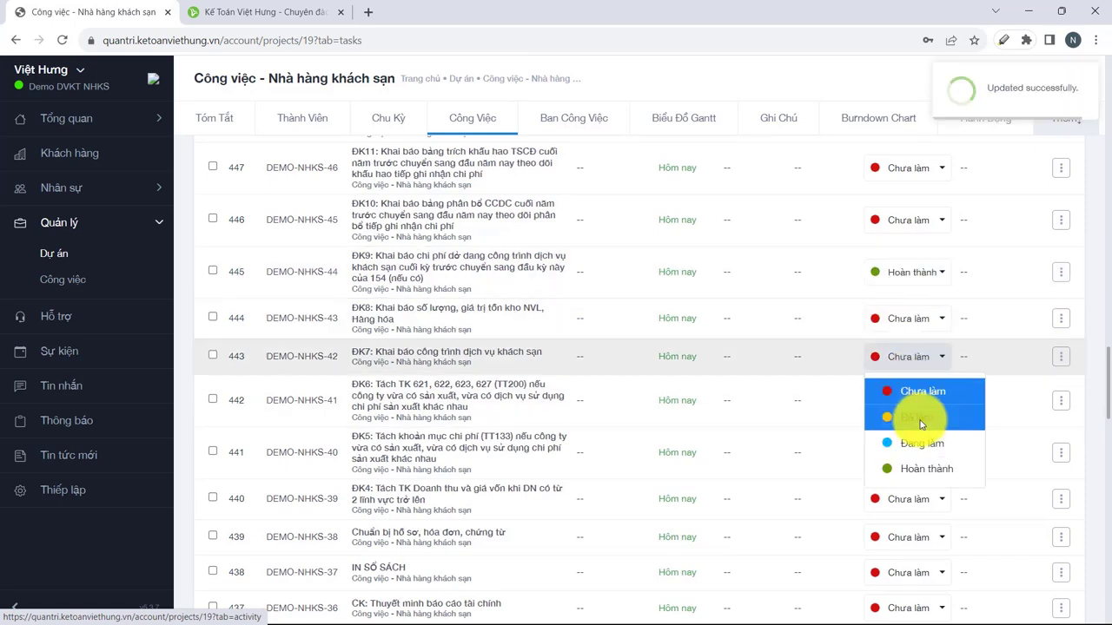
left_click(926, 409)
left_click(912, 454)
left_click(926, 397)
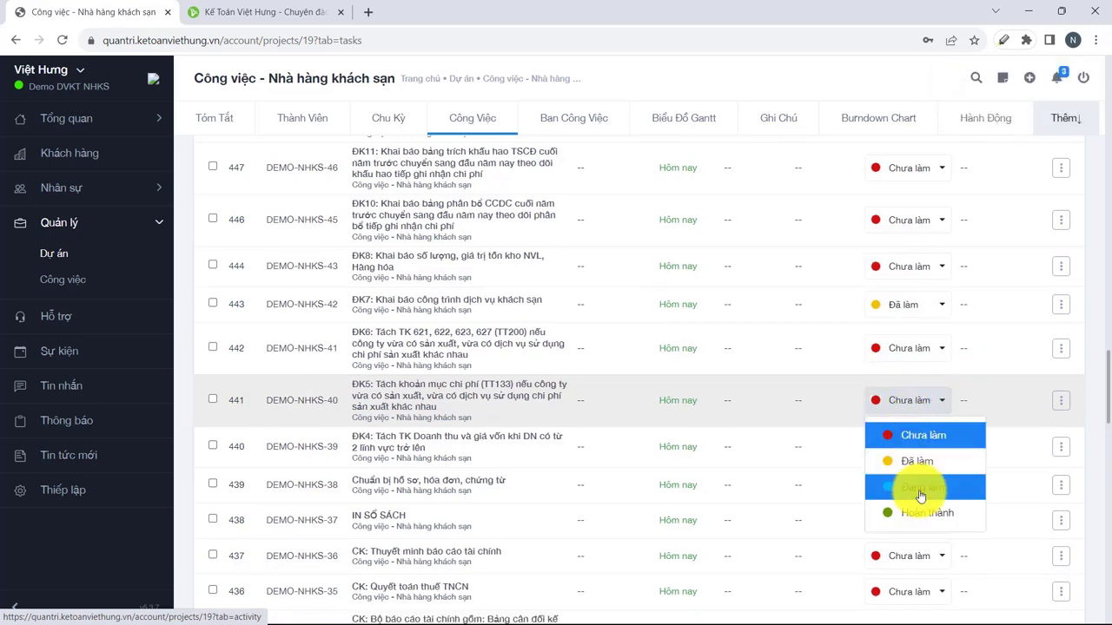
left_click(920, 487)
left_click(1061, 348)
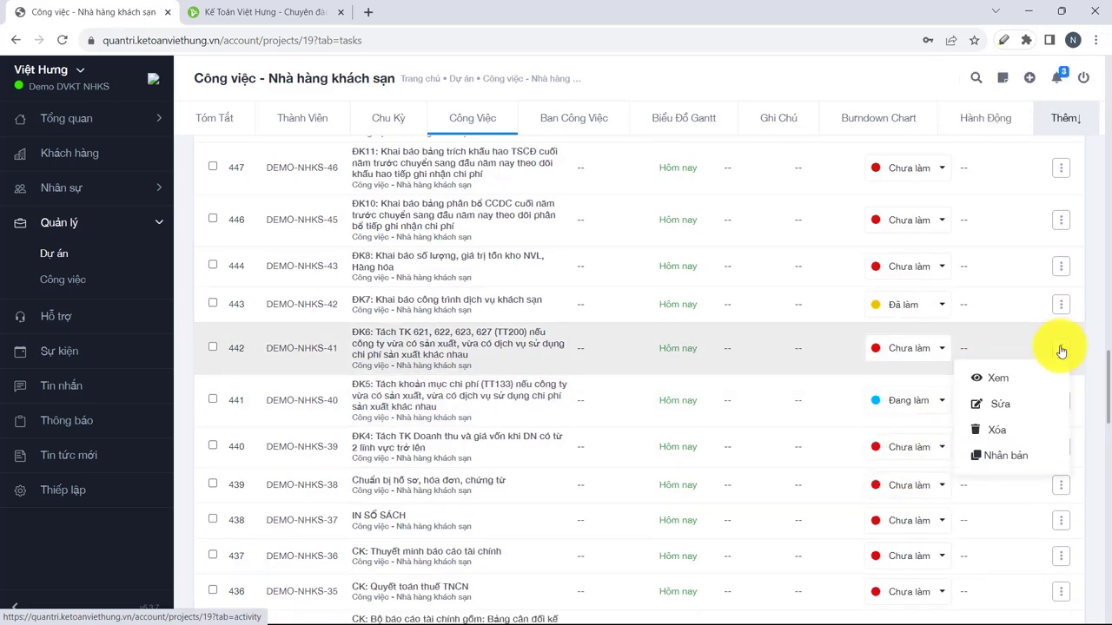
Edit task ĐK6, reviewing Miêu tả and the Giao cho list, then save it with Lưu.
left_click(990, 403)
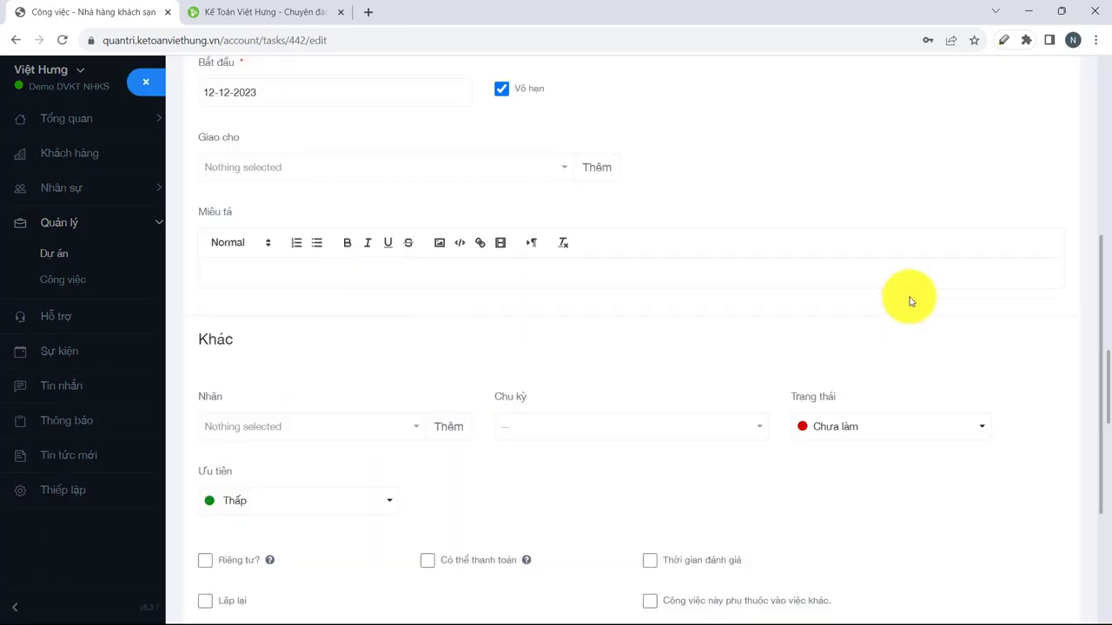
scroll(405, 309, "up", 1)
scroll(406, 311, "up", 1)
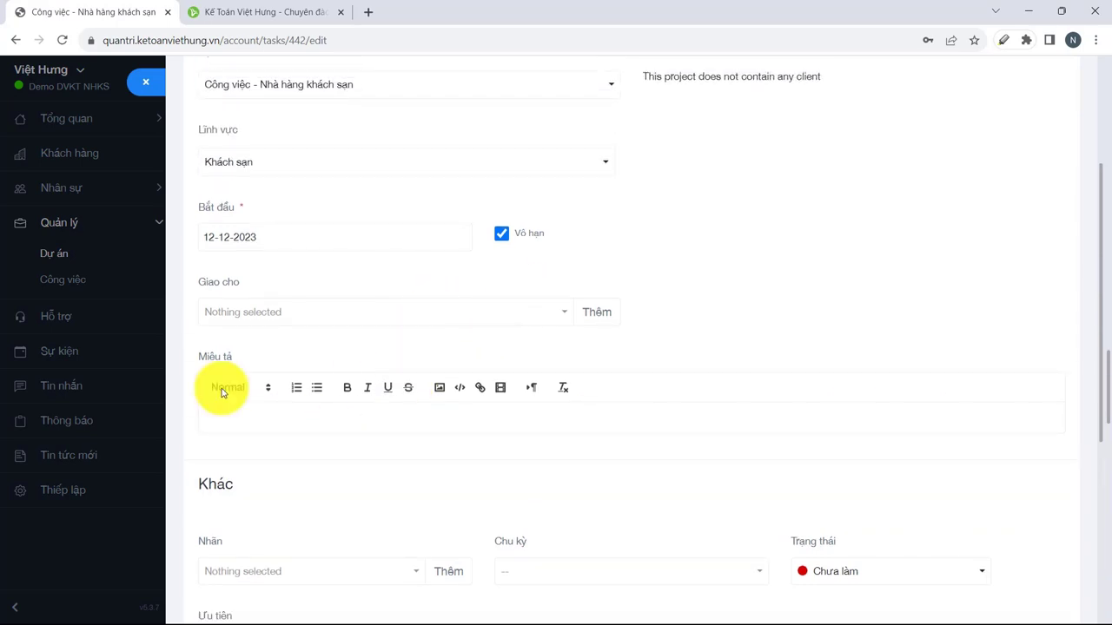
left_click(240, 415)
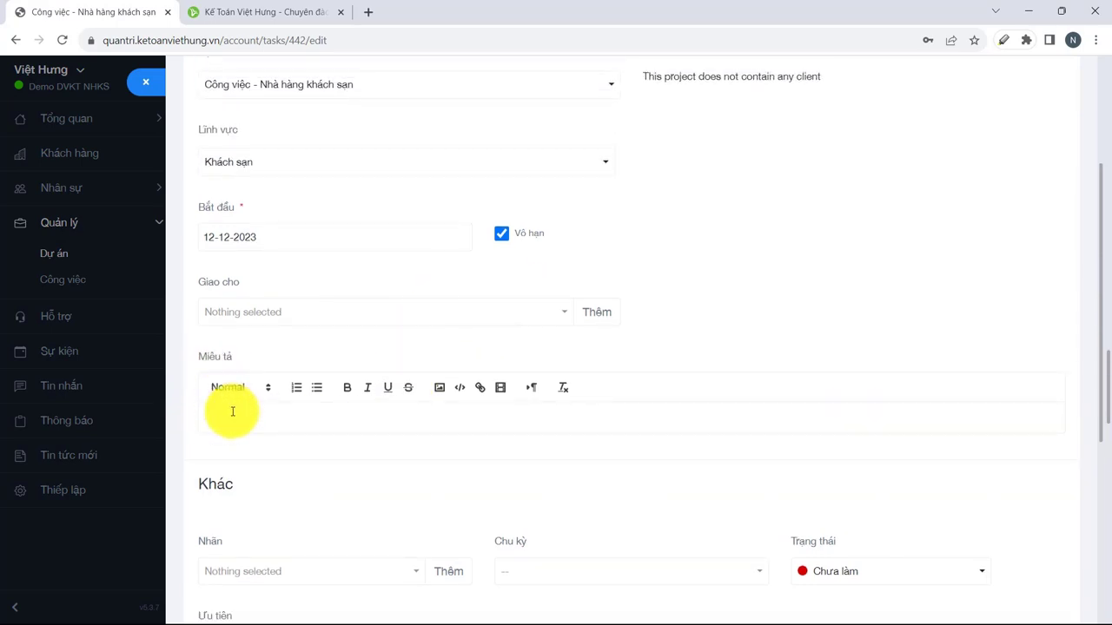
scroll(233, 410, "up", 1)
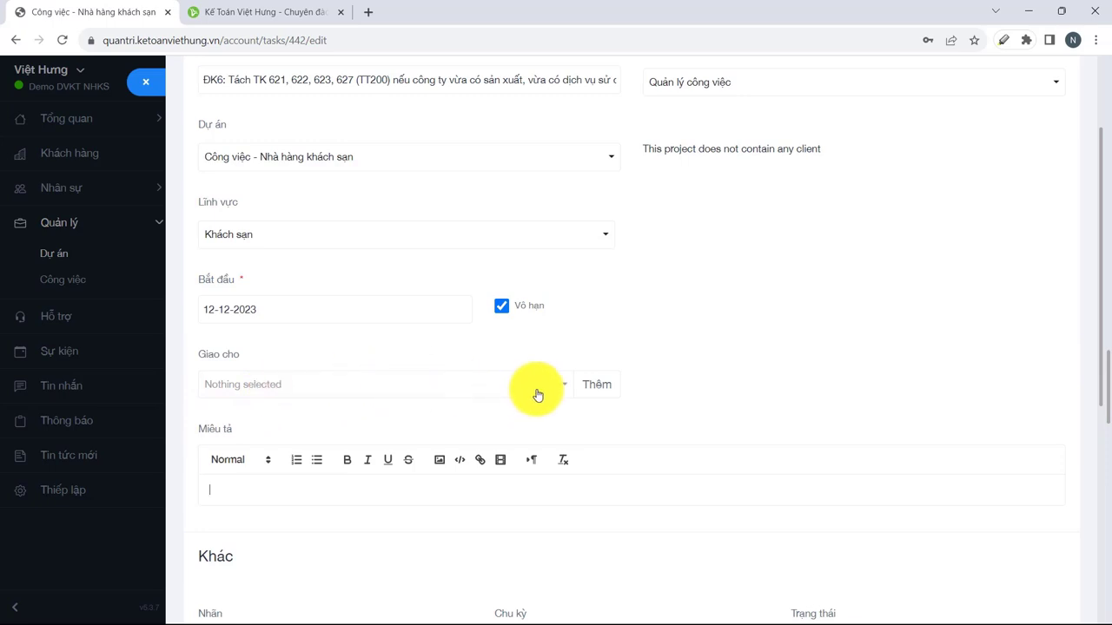
left_click(562, 390)
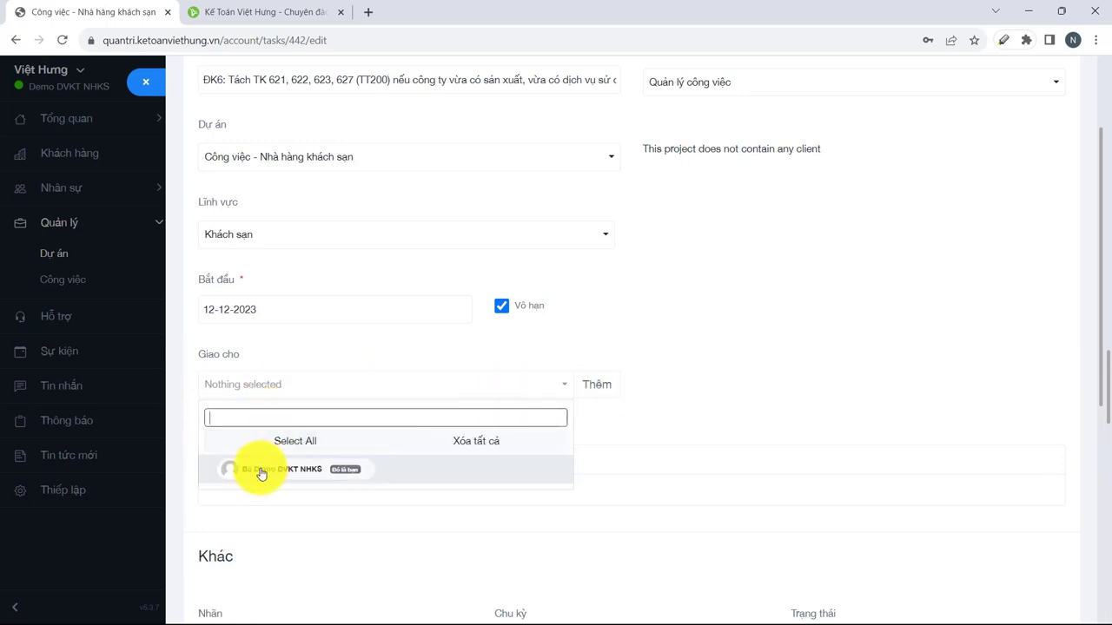
scroll(253, 444, "down", 5)
left_click(209, 549)
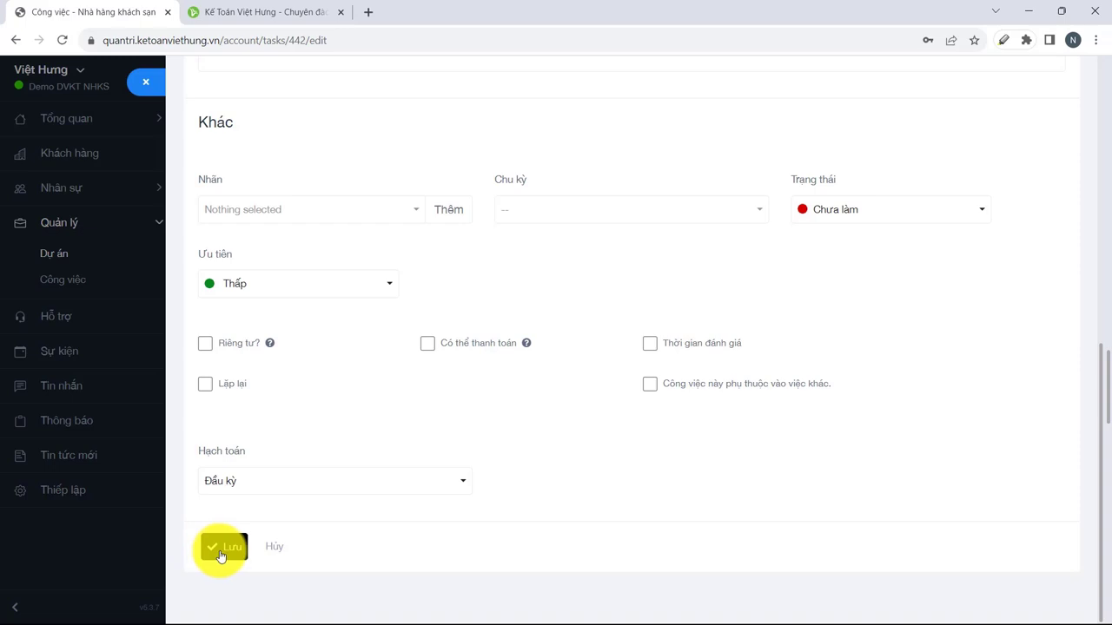
scroll(495, 447, "up", 20)
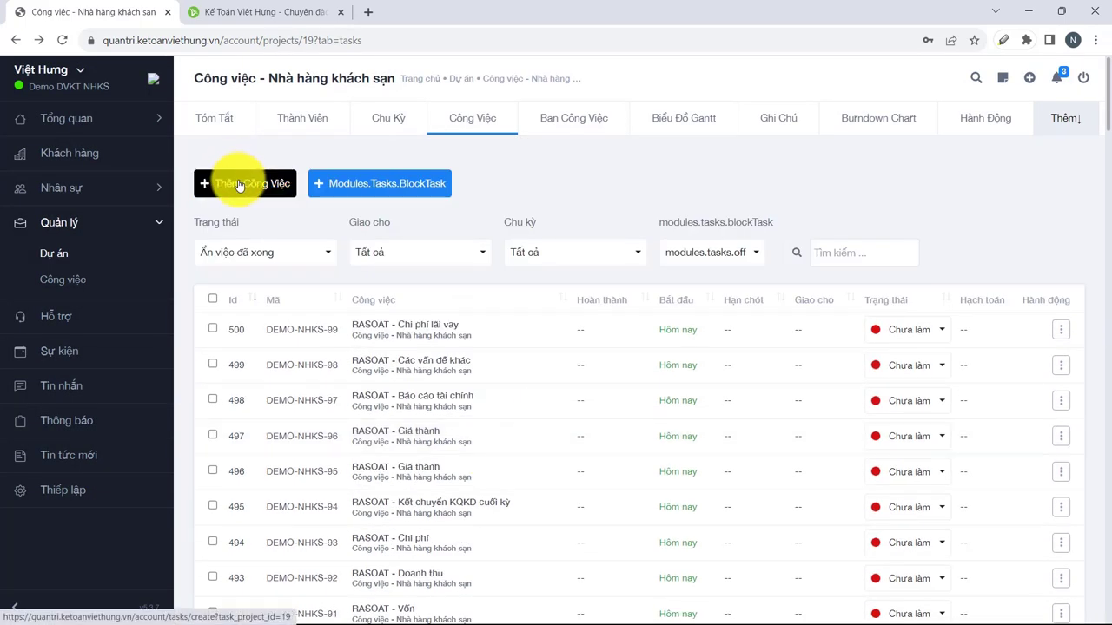
Open a new-task form, then back out of it to the project's task list.
left_click(241, 183)
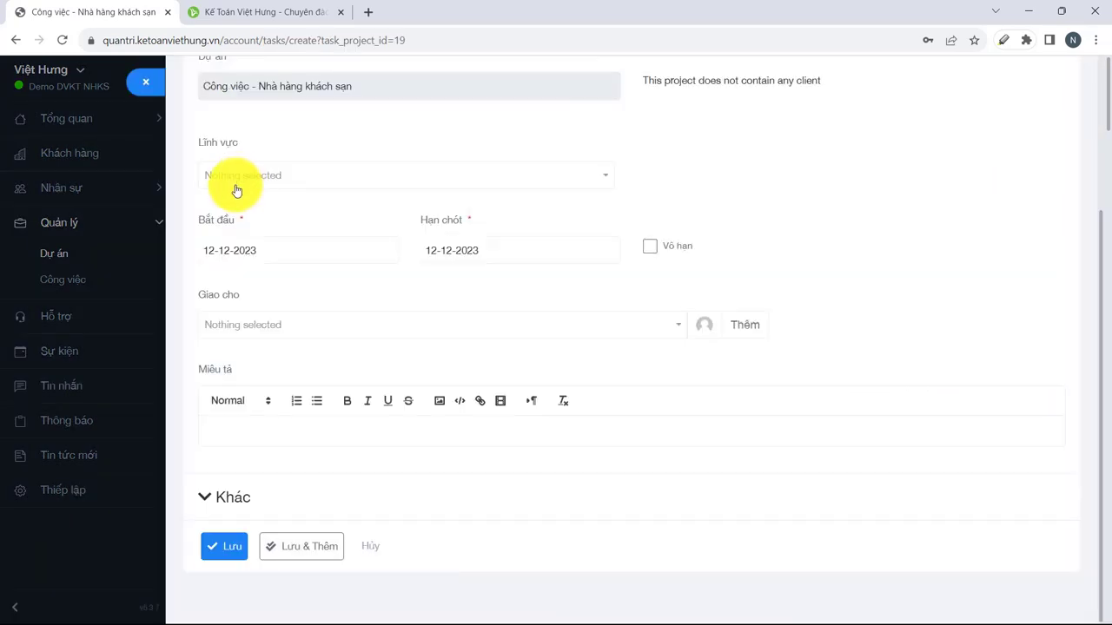
key("alt+Left")
scroll(387, 361, "down", 8)
scroll(388, 374, "down", 10)
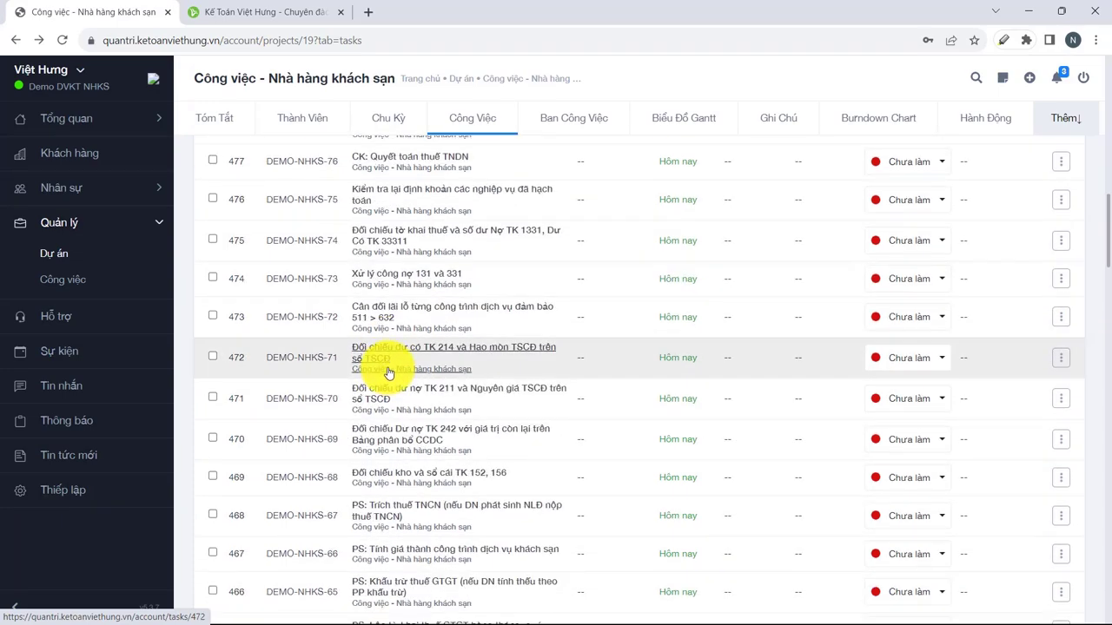
scroll(386, 416, "up", 14)
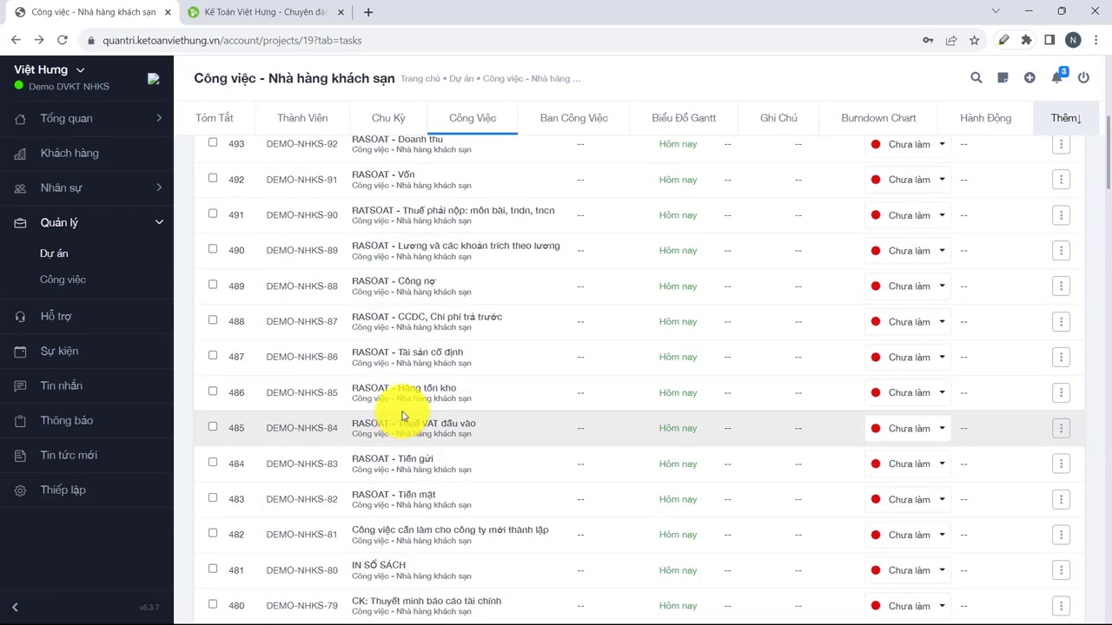
scroll(403, 412, "up", 5)
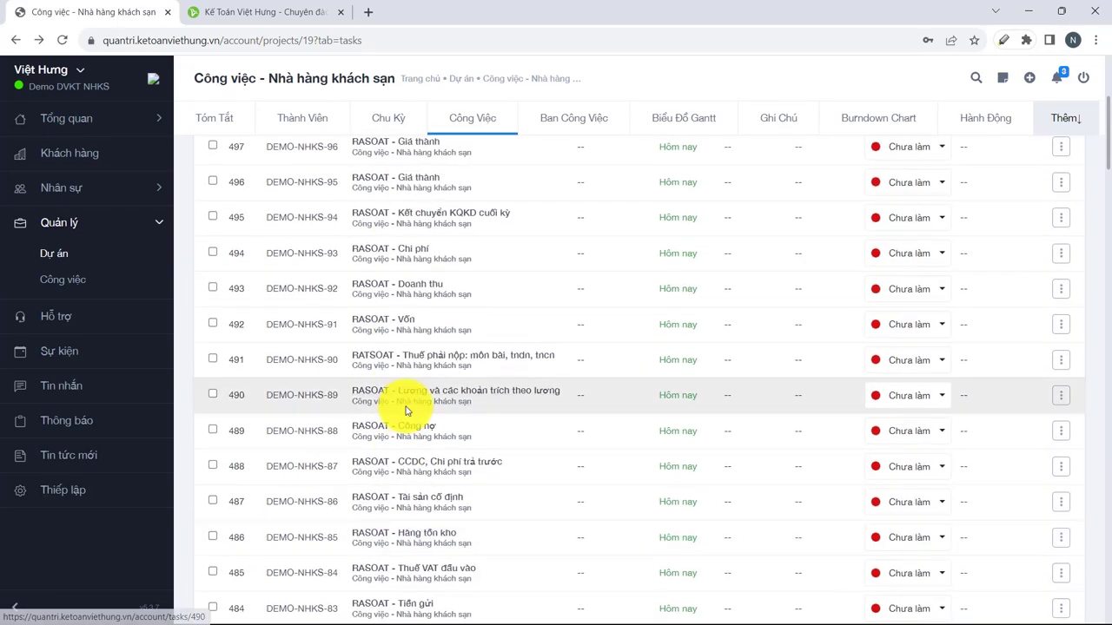
scroll(405, 402, "up", 8)
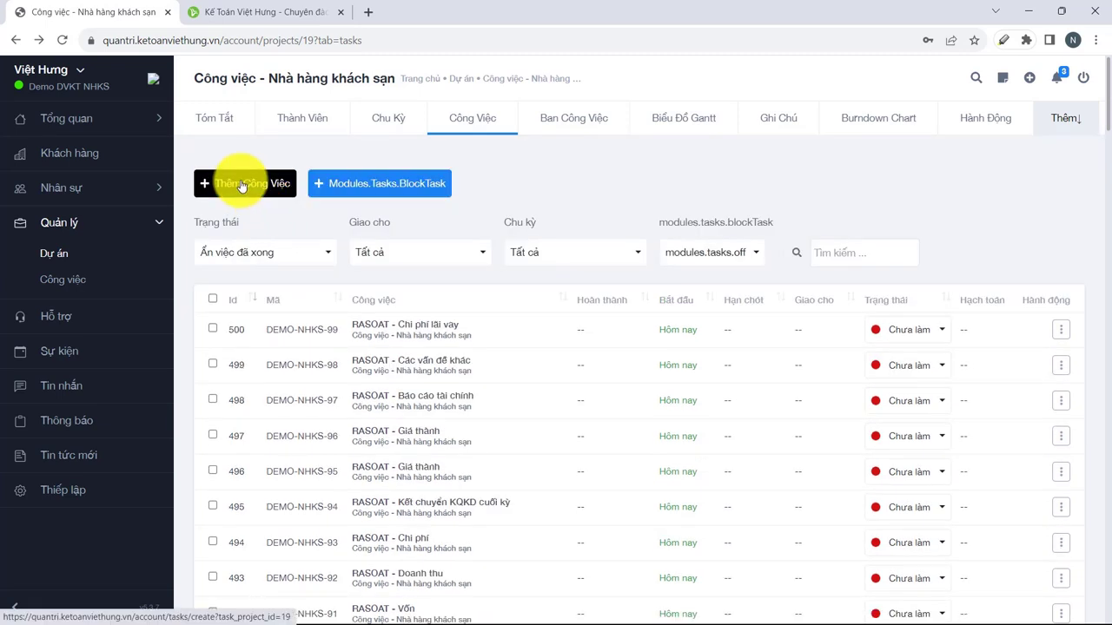
Start a new task with Lĩnh vực Nhà Hàng + Khách Sạn, dates 12-12-2023, no assignee.
left_click(242, 185)
left_click(348, 176)
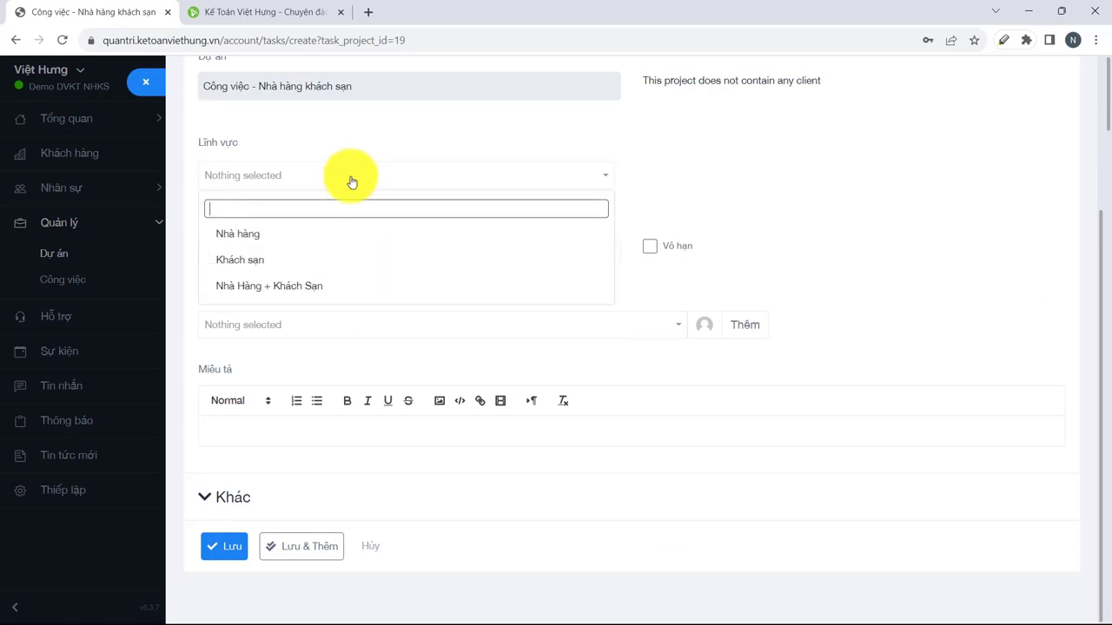
left_click(269, 286)
left_click(292, 246)
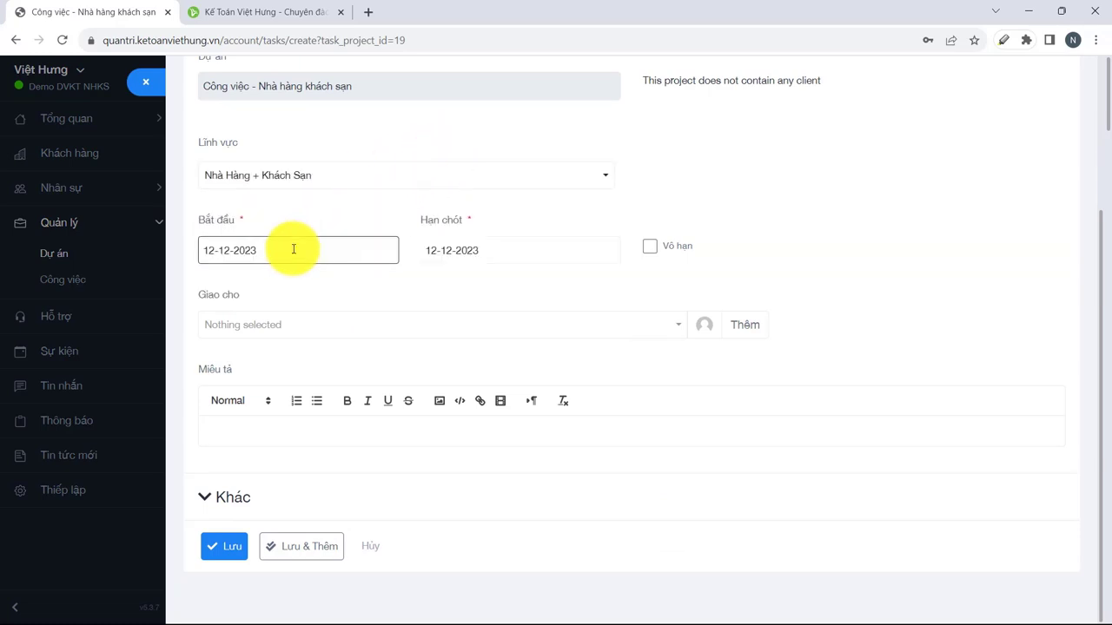
left_click(454, 248)
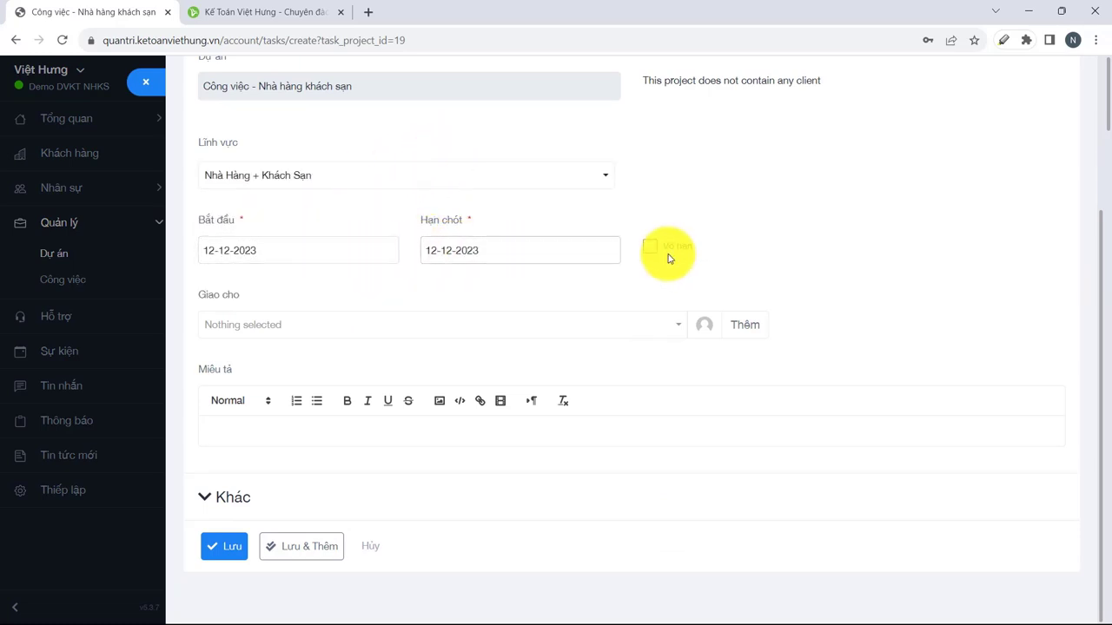
left_click(423, 326)
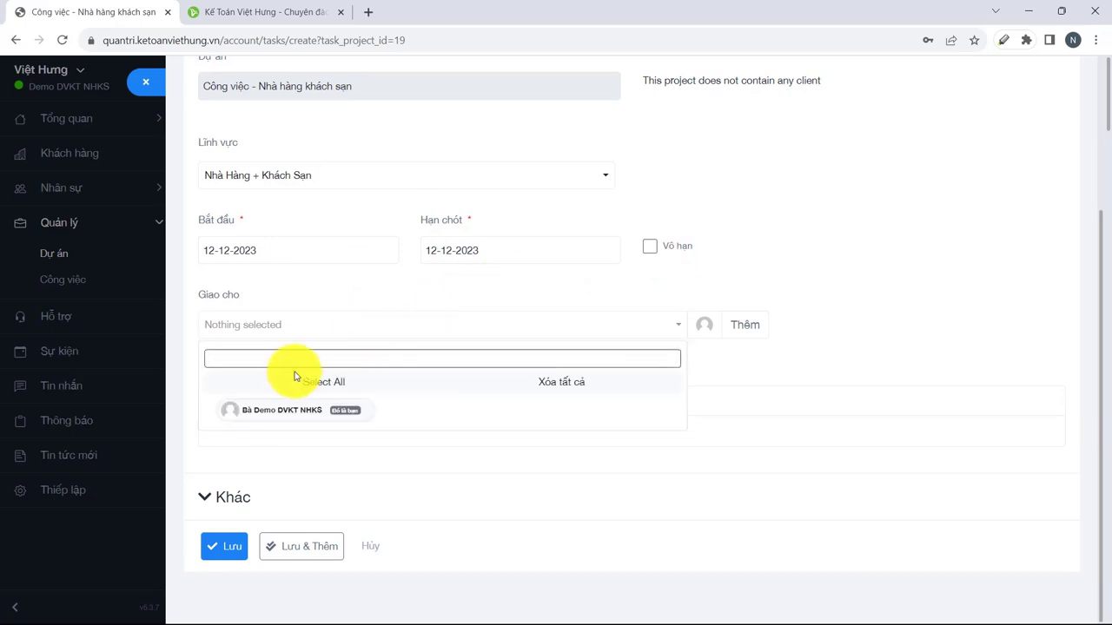
left_click(529, 297)
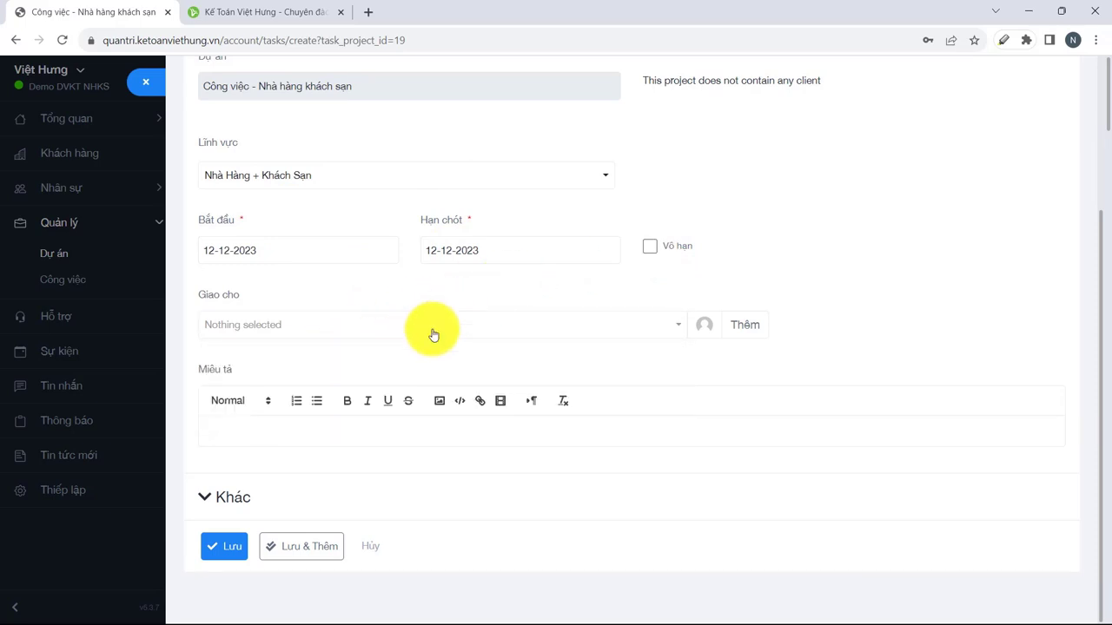
Expand Khác, keep Hạch toán as Đầu kỳ, and save the new task.
left_click(296, 491)
scroll(321, 484, "down", 2)
scroll(317, 478, "down", 2)
left_click(429, 489)
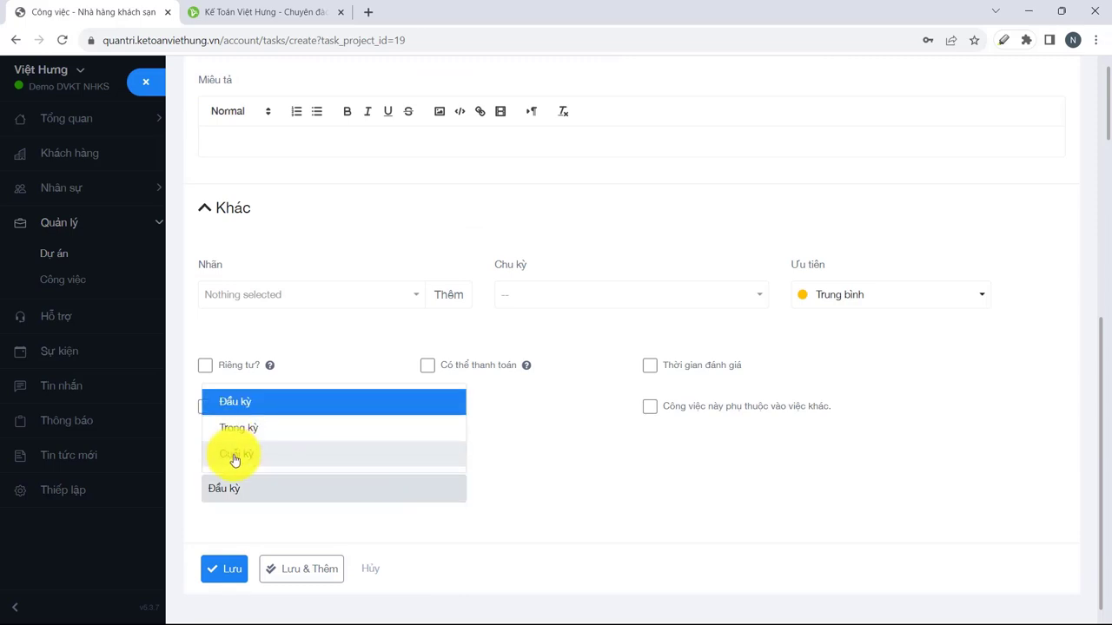
left_click(399, 491)
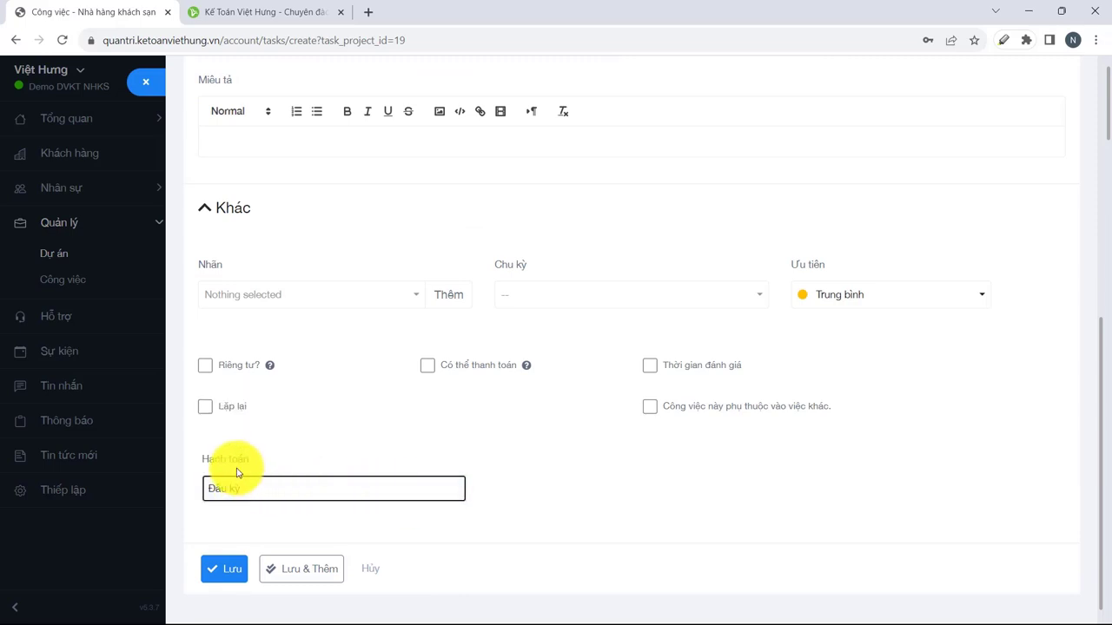
left_click(218, 578)
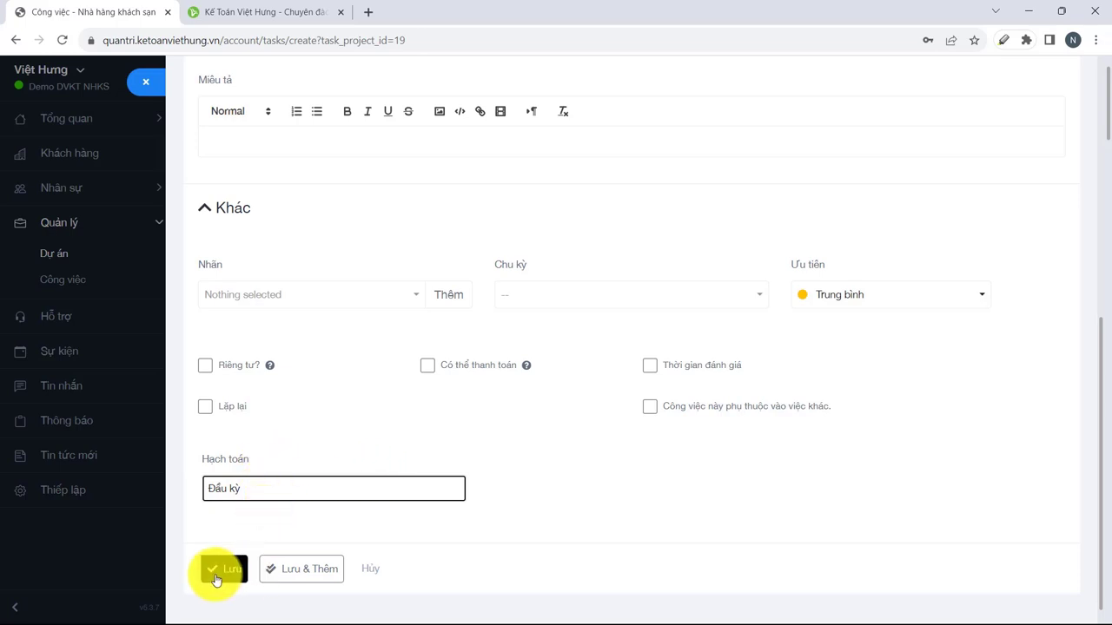
Duplicate task 465, the monthly/quarterly VAT return task, into a new task.
scroll(486, 477, "down", 3)
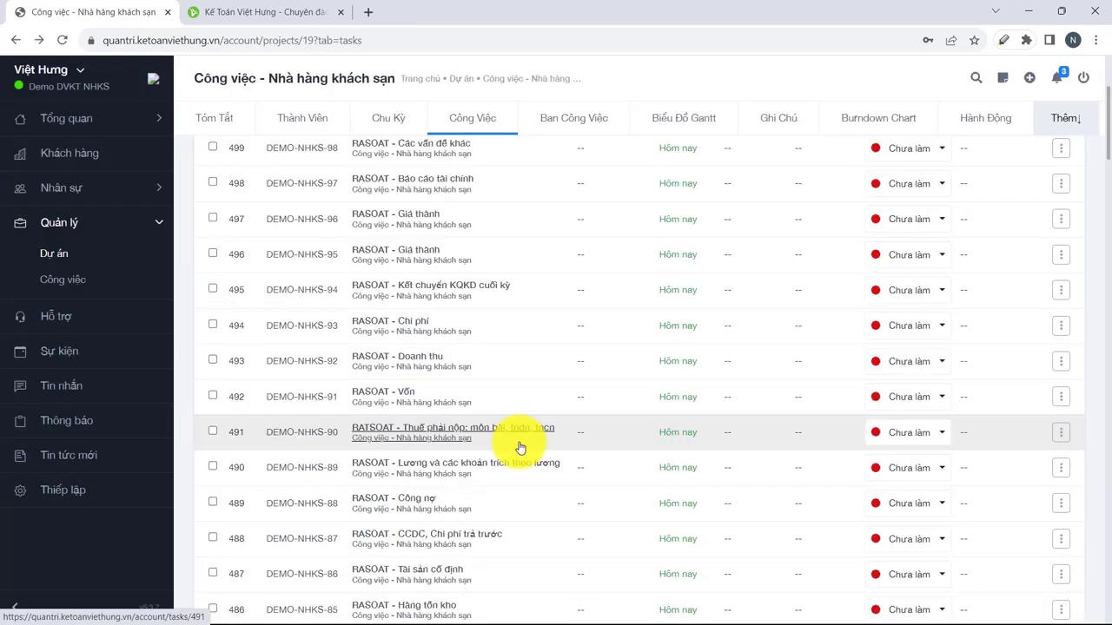
scroll(501, 447, "down", 1)
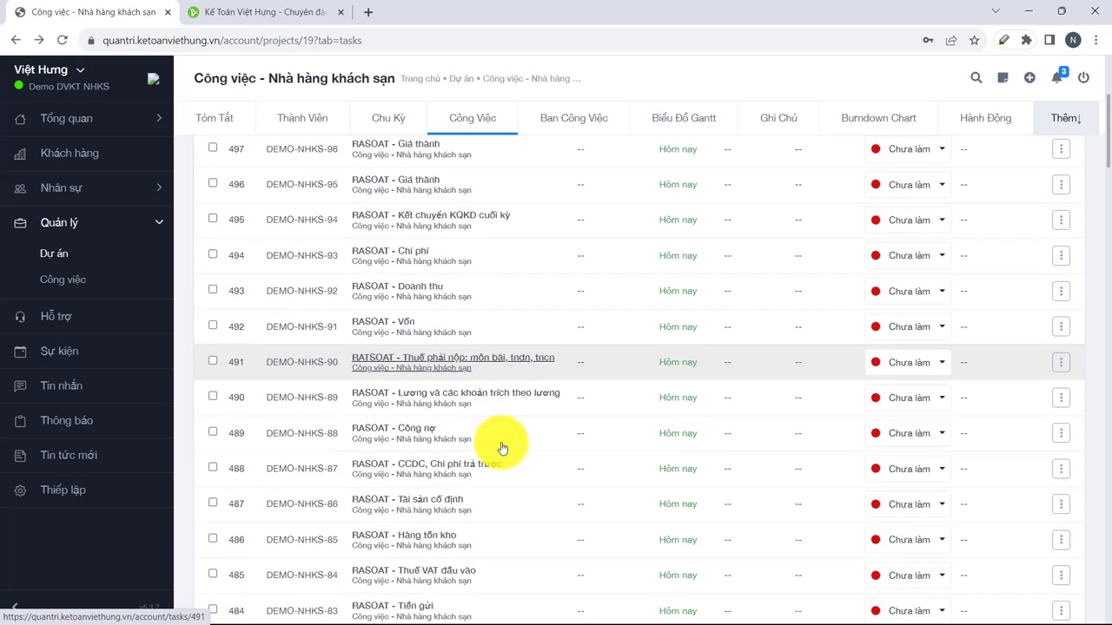
scroll(501, 447, "down", 8)
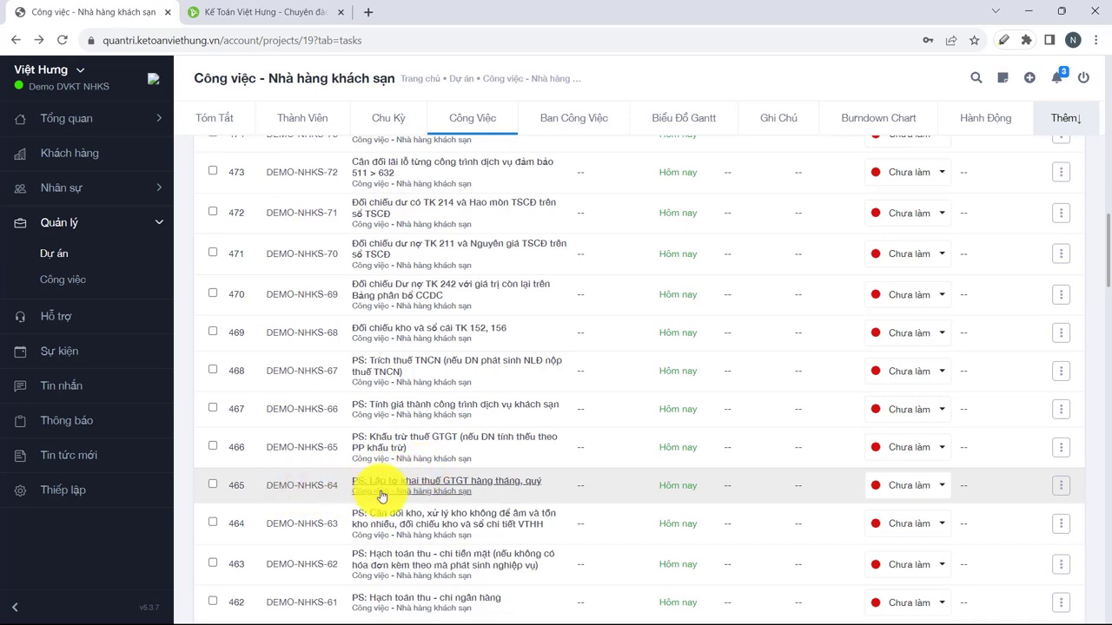
left_click(1061, 486)
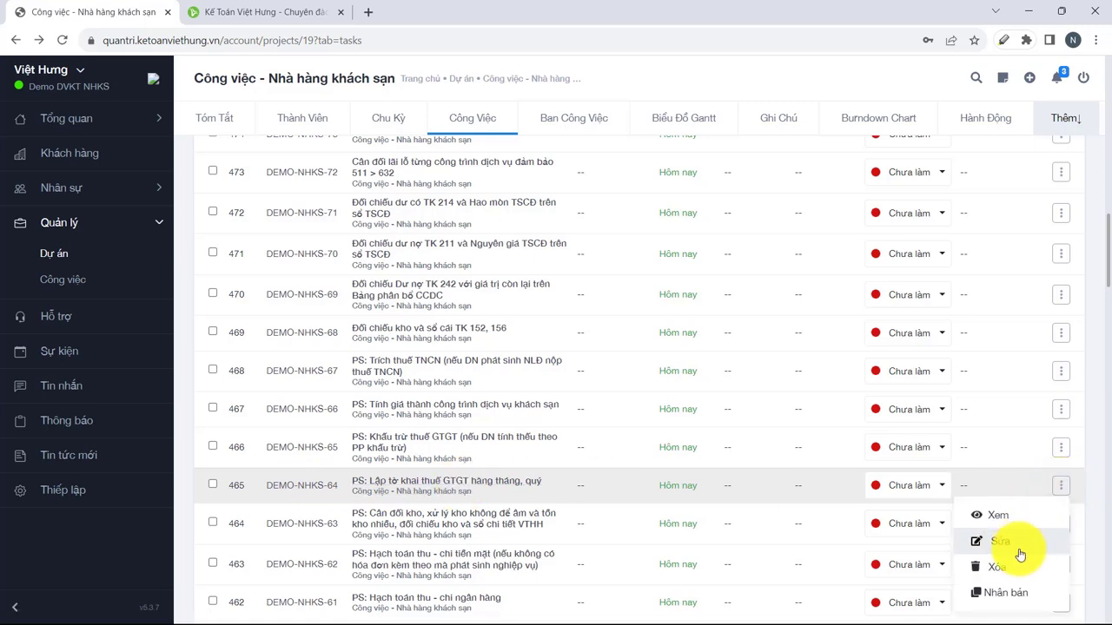
left_click(991, 595)
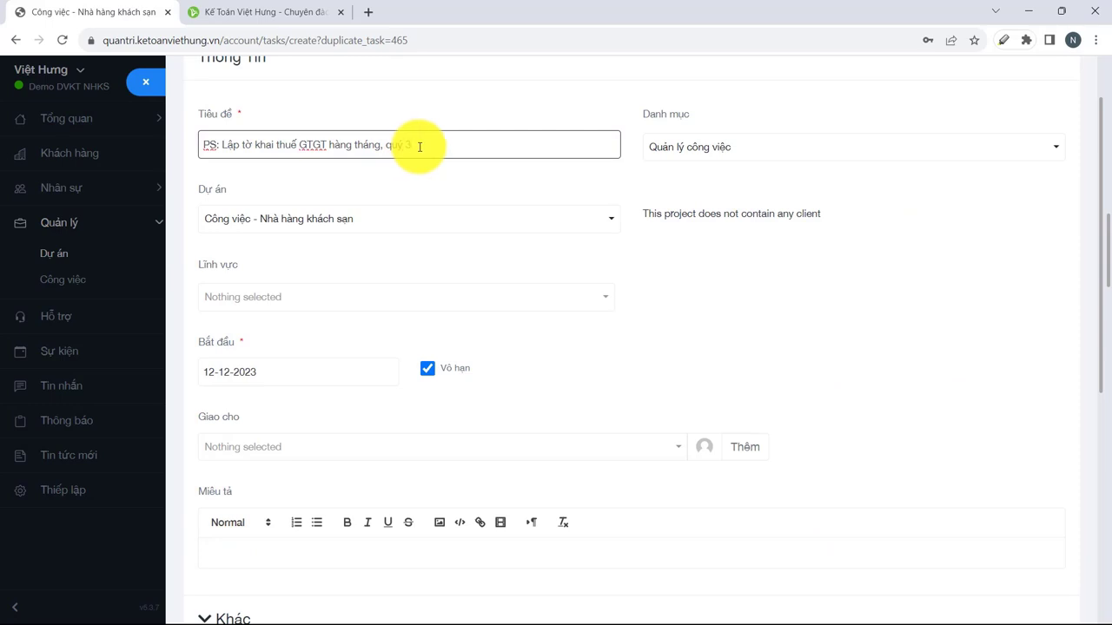
scroll(496, 322, "down", 5)
left_click(229, 551)
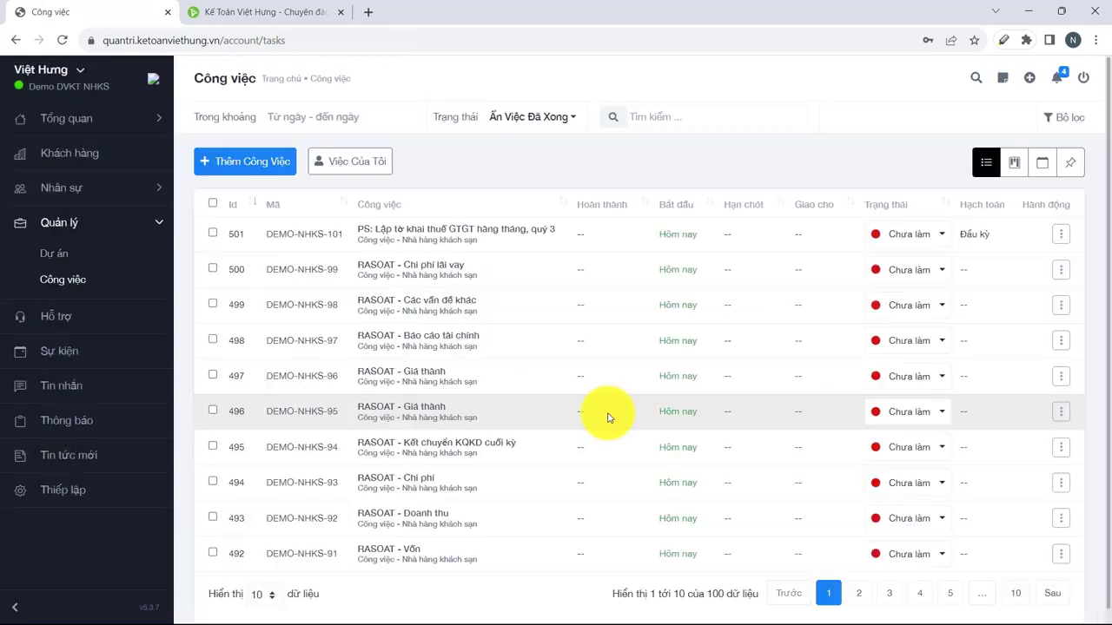
left_click(675, 117)
type("gtgt")
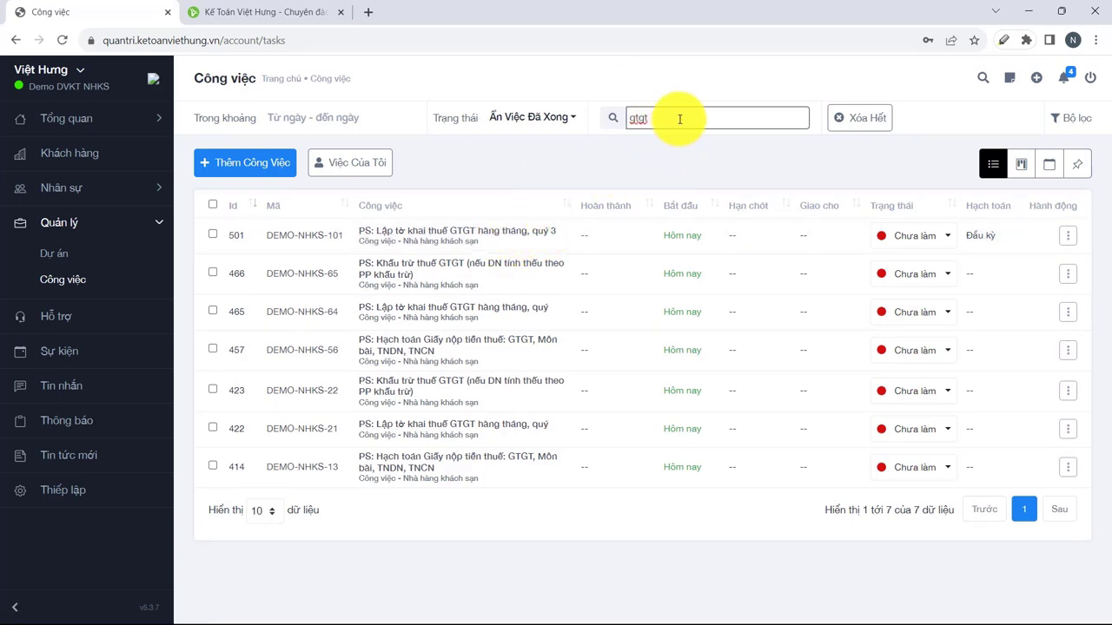
left_click_drag(688, 118, 619, 118)
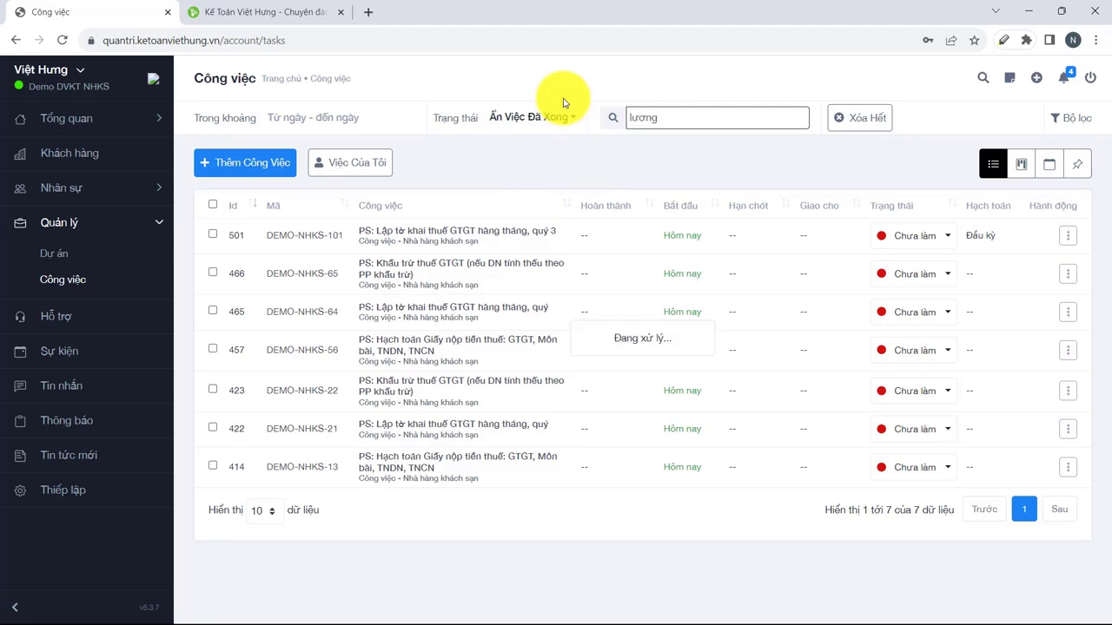
double_click(658, 117)
key("BackSpace")
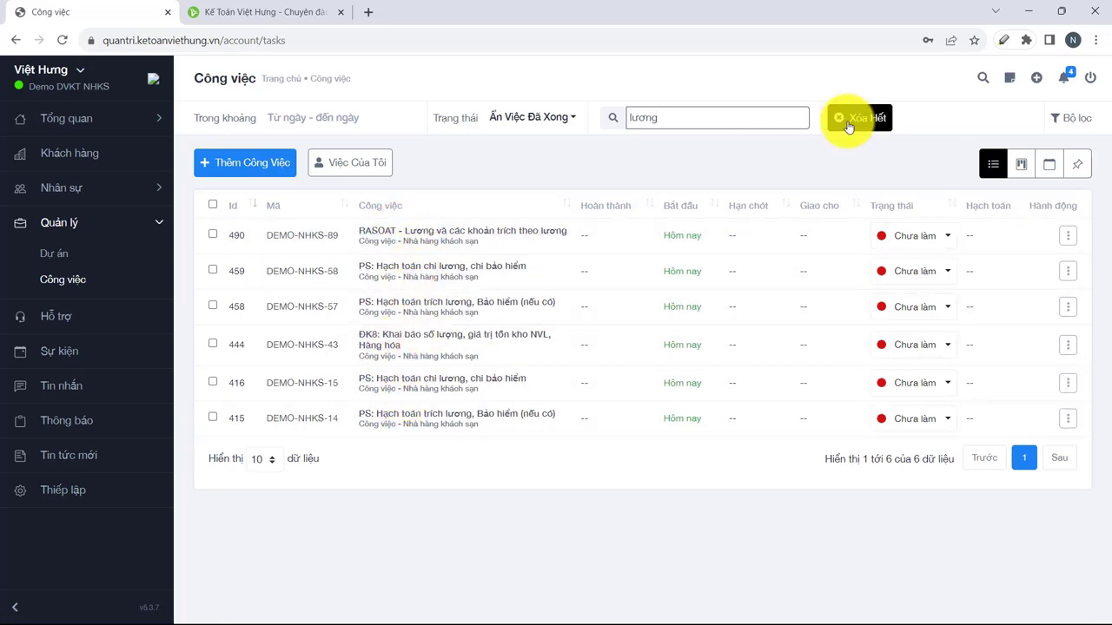
left_click(849, 127)
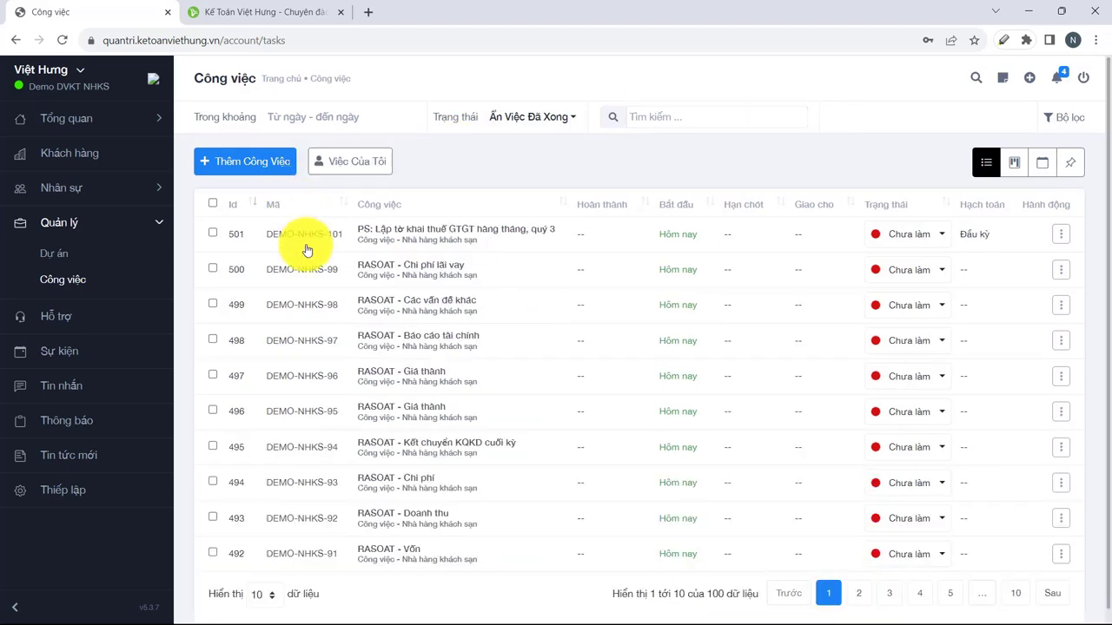
Reload the task list so all 100 tasks show again.
scroll(173, 252, "down", 1)
left_click(122, 287)
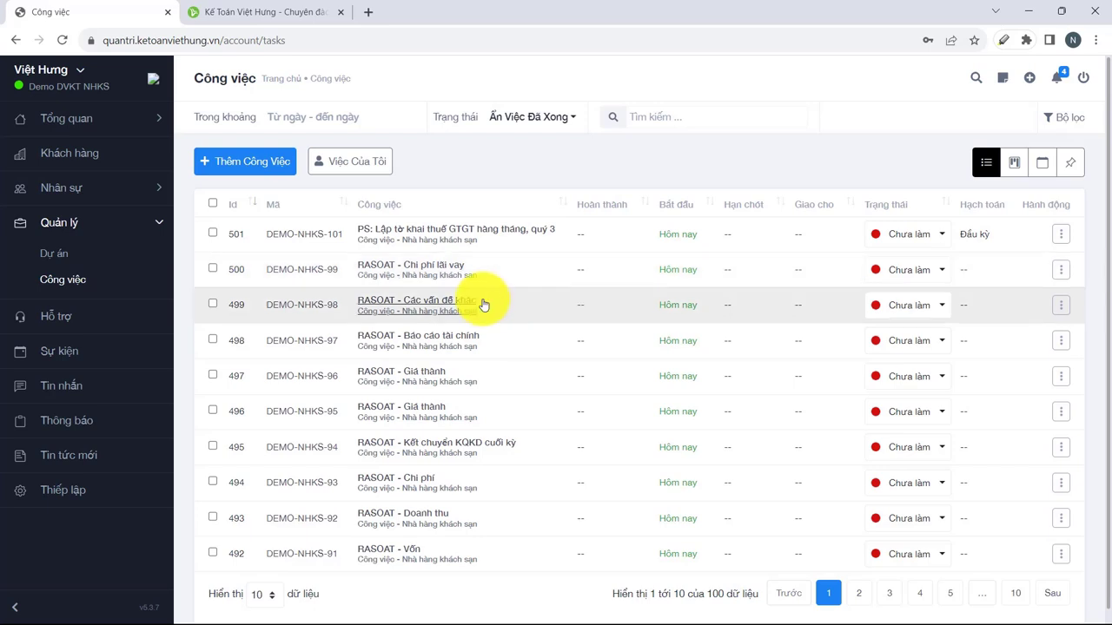
scroll(466, 330, "down", 1)
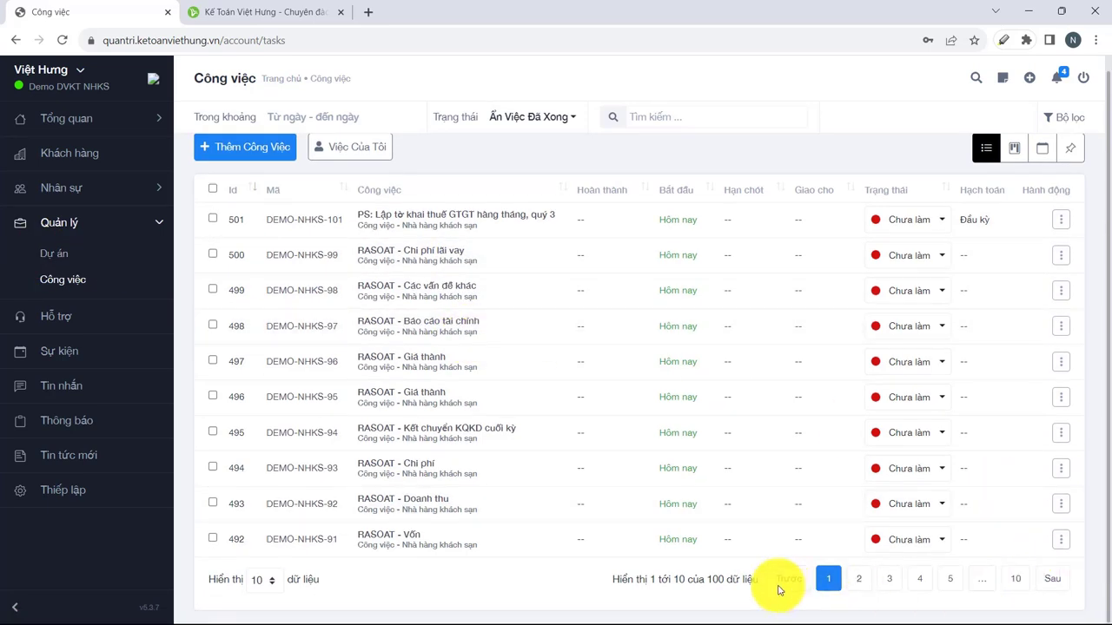
scroll(277, 507, "up", 1)
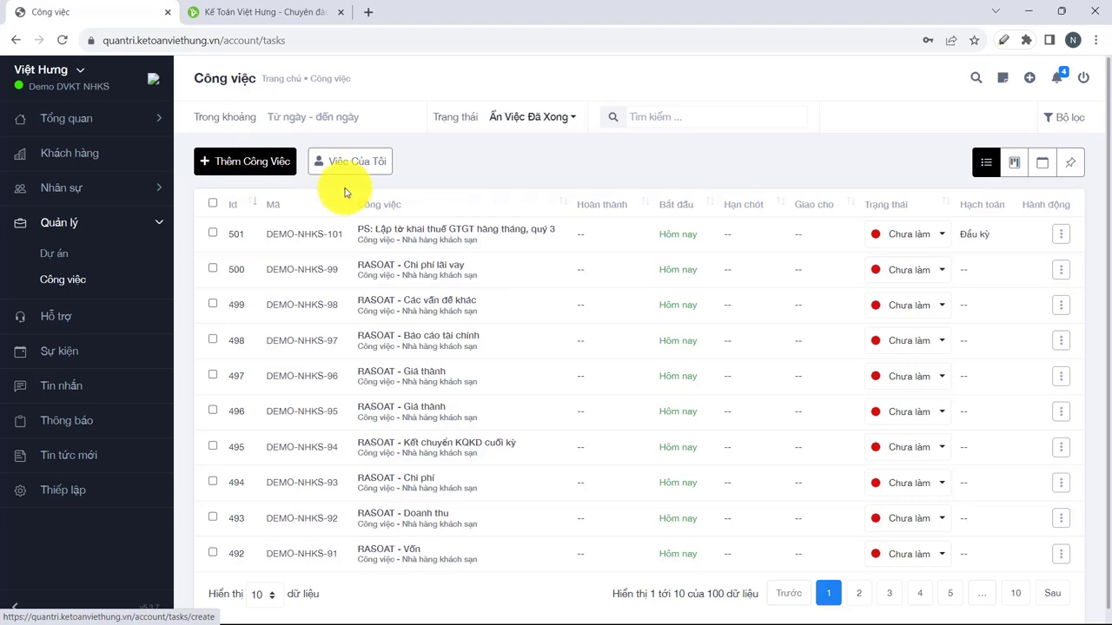
Check the Trạng thái filter options, then expand Nhân sự in the sidebar.
left_click(571, 121)
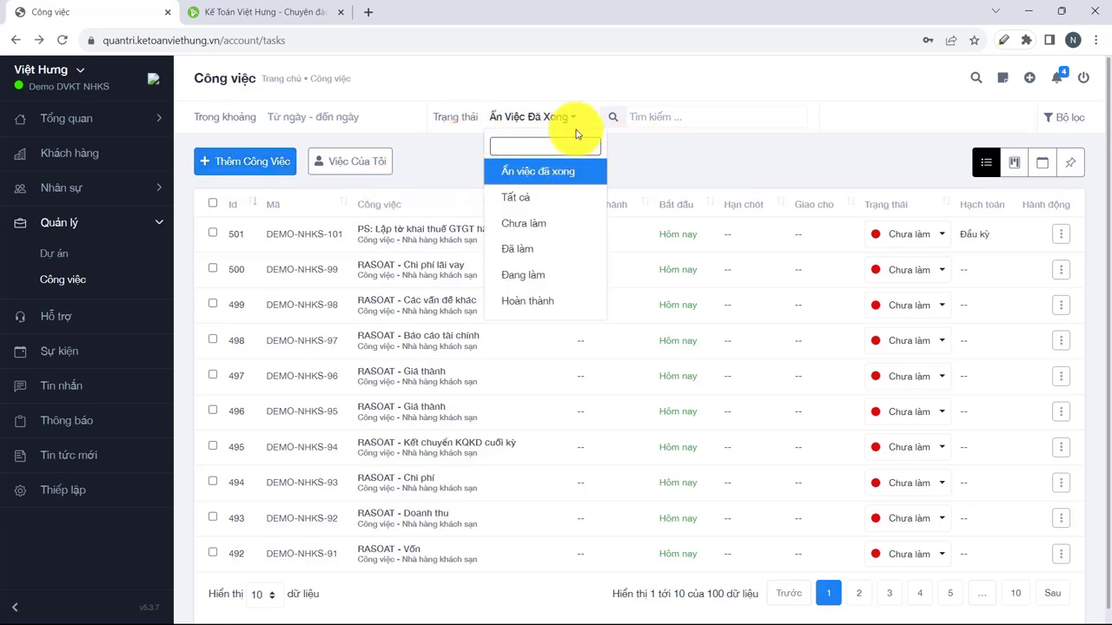
scroll(529, 196, "down", 1)
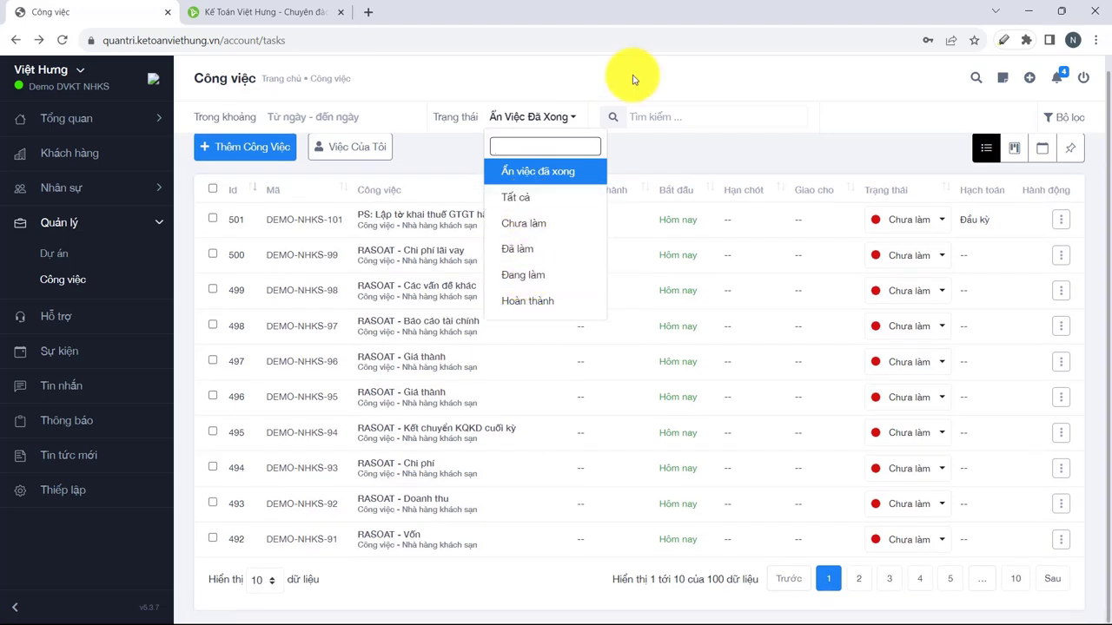
left_click(47, 192)
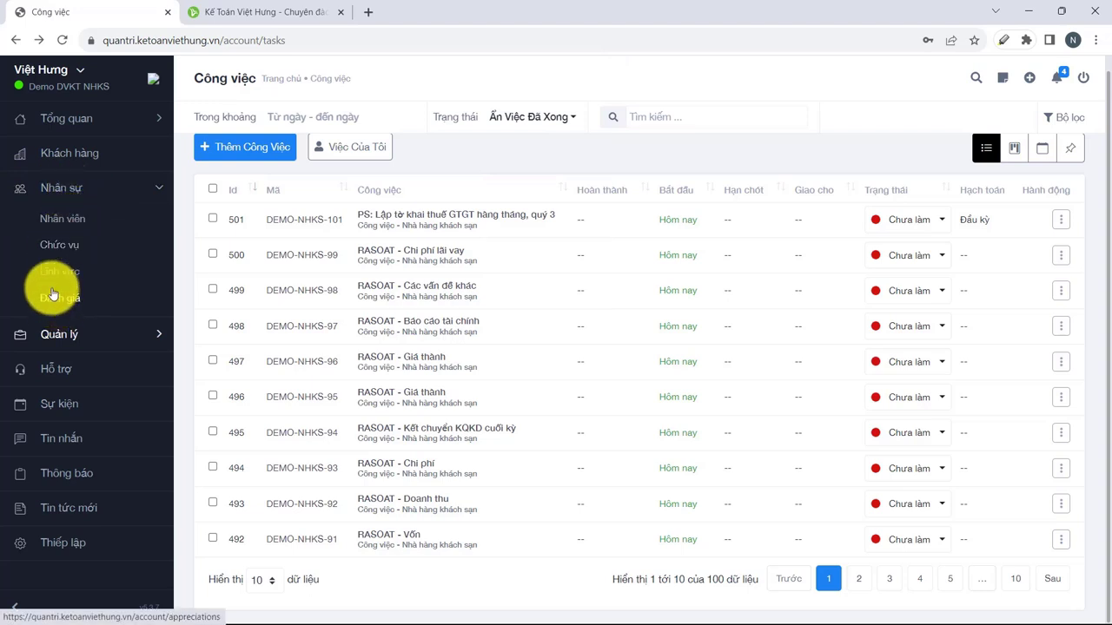
Go to the Nhân viên list and start a new employee with Thêm Nhân Viên.
left_click(64, 222)
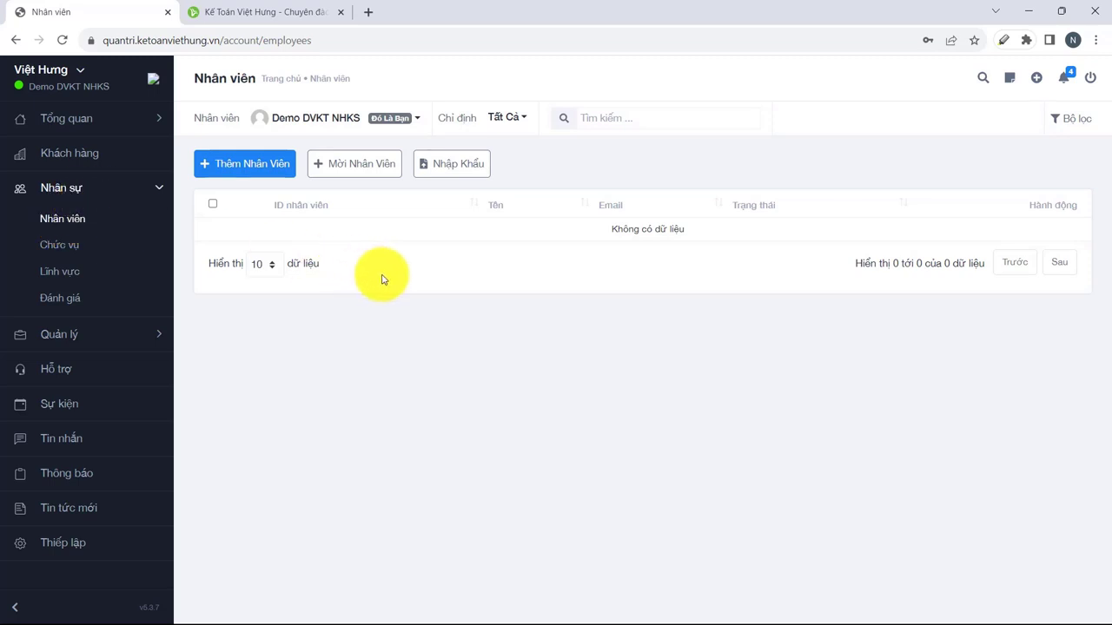
left_click(238, 169)
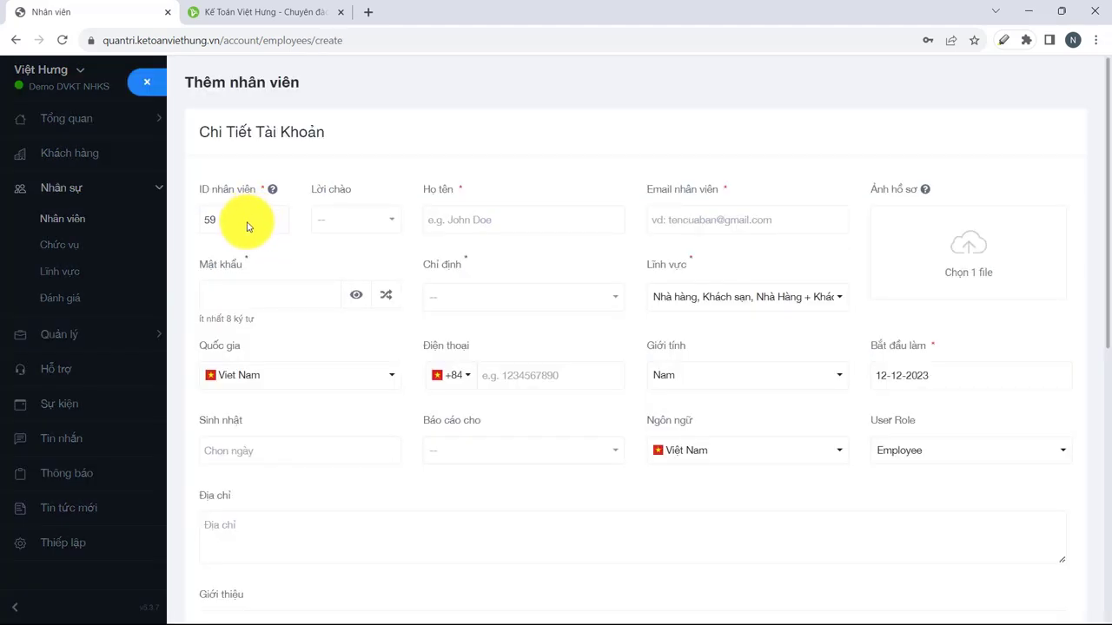
Set salutation Bà, then enter the employee's full name, e-mail address and login password.
left_click(374, 221)
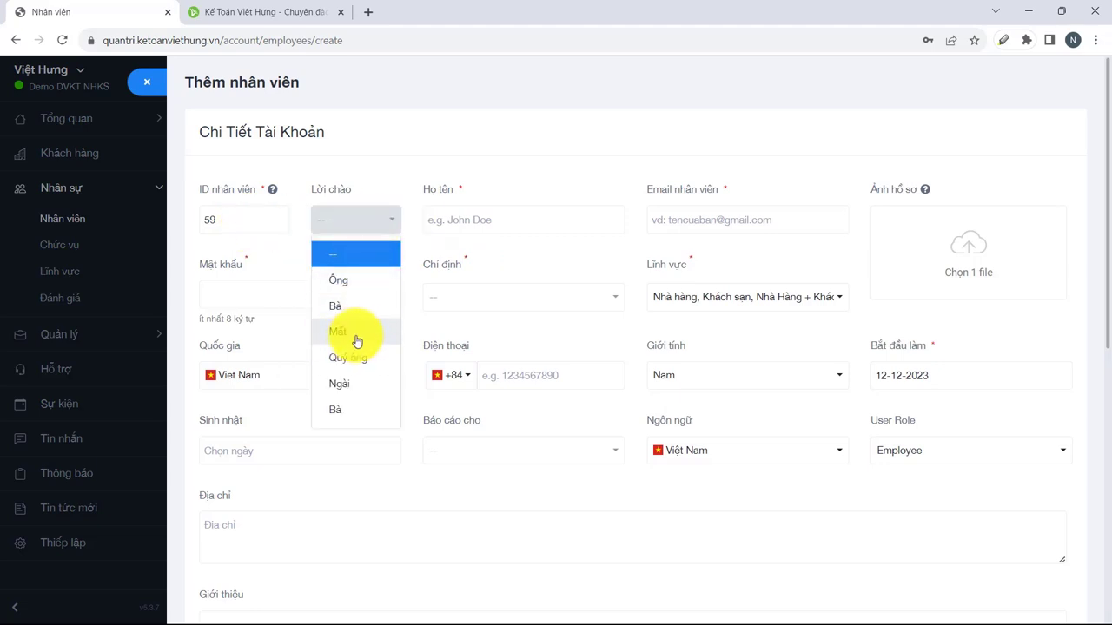
left_click(340, 305)
left_click(524, 218)
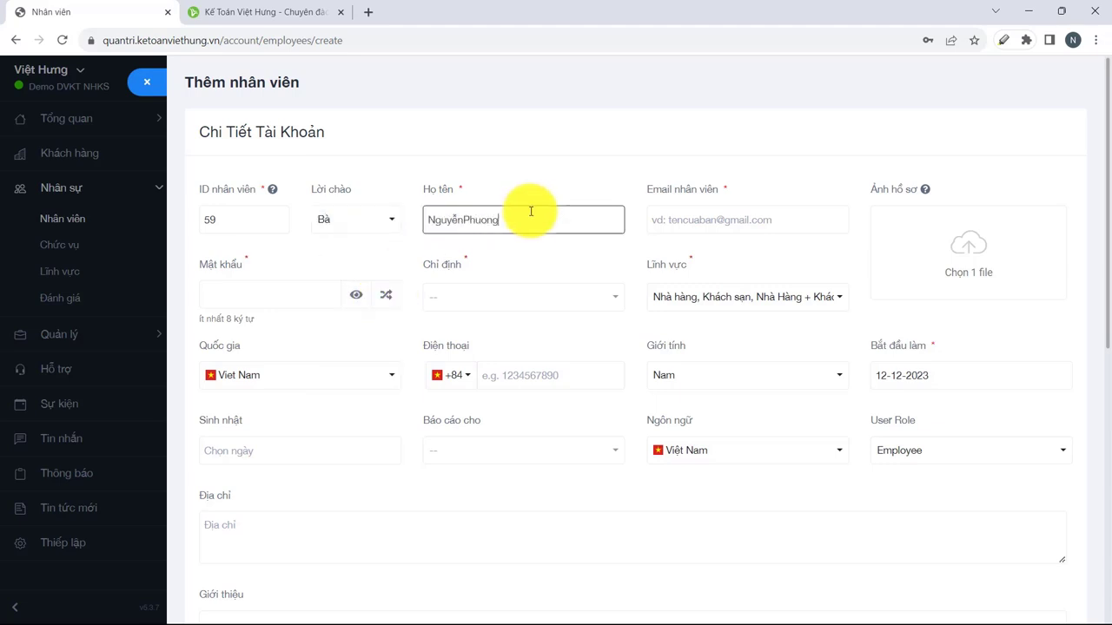
left_click(710, 220)
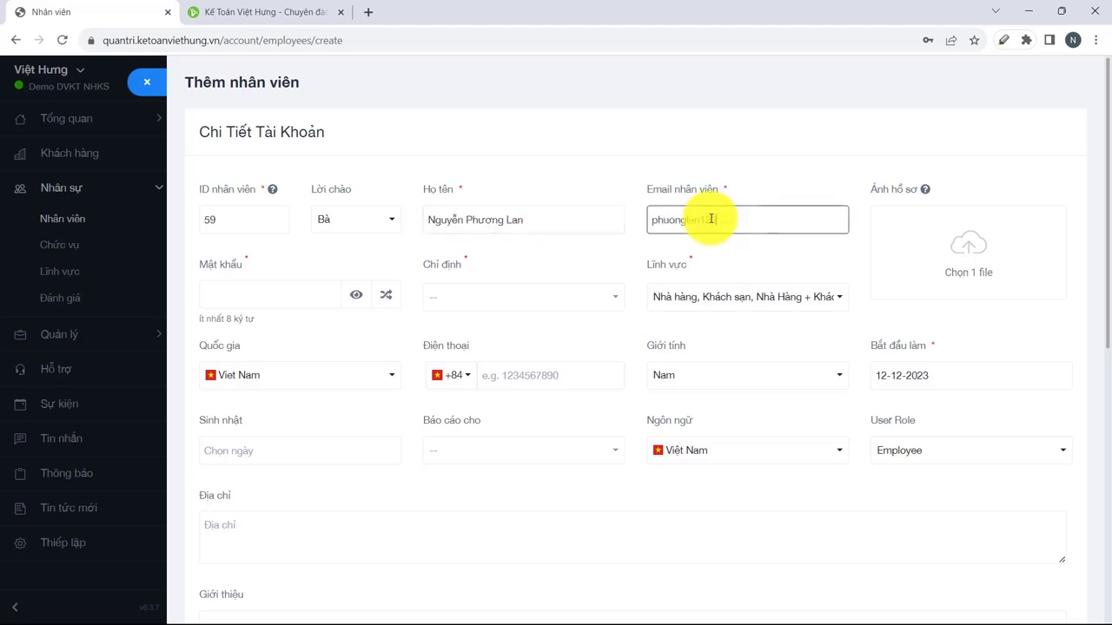
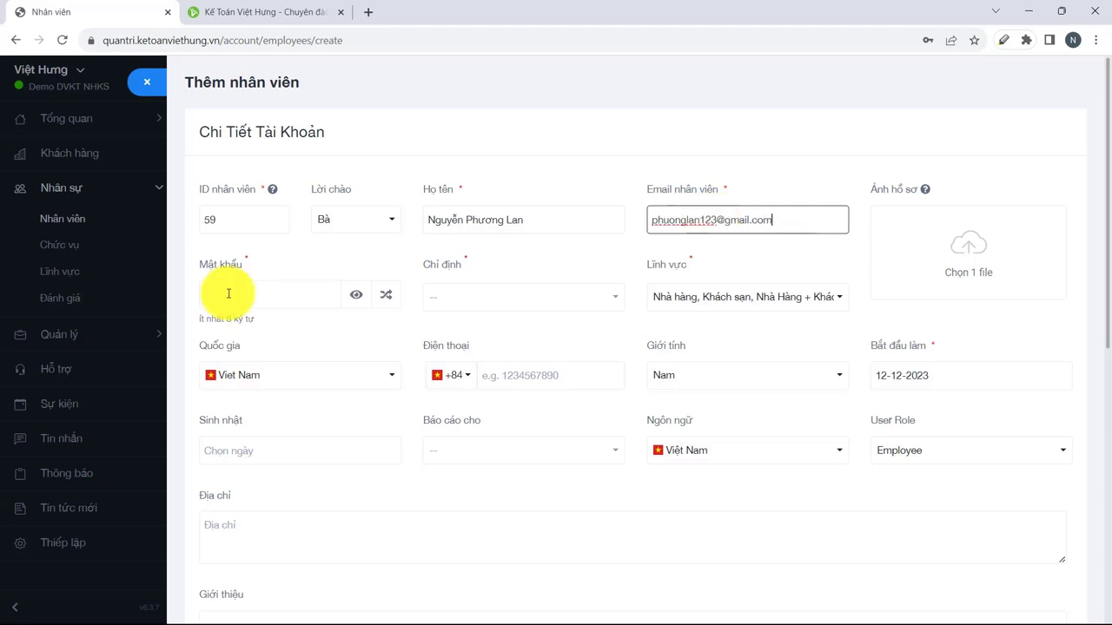
left_click(263, 294)
key("ctrl+v")
Assign the Kế toán nội bộ job title and set gender to Nữ.
left_click(470, 296)
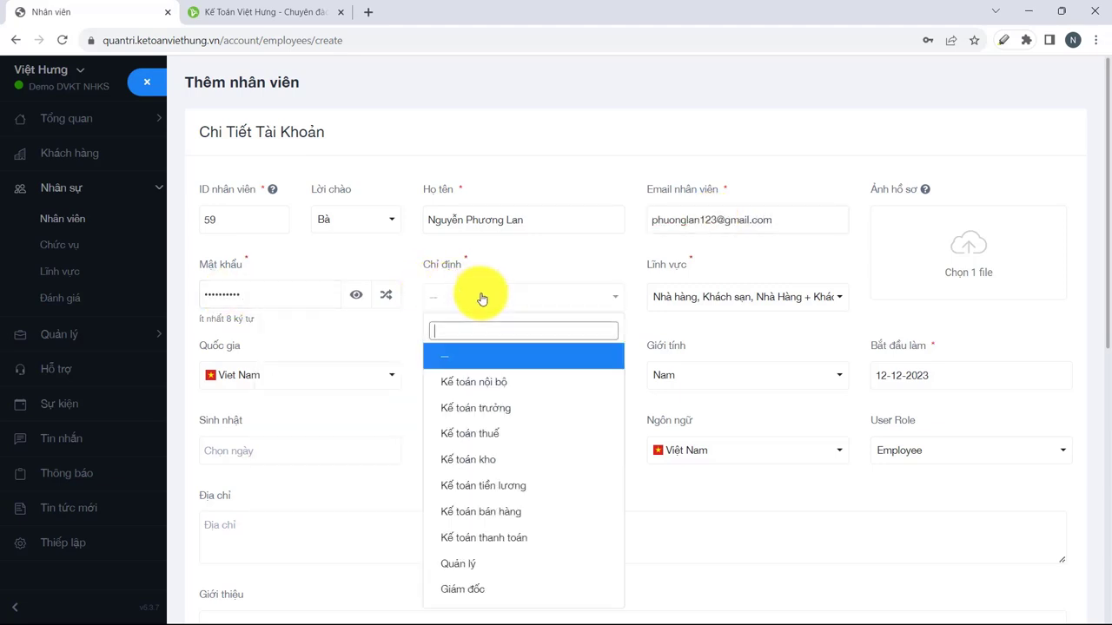
left_click(509, 384)
left_click(835, 301)
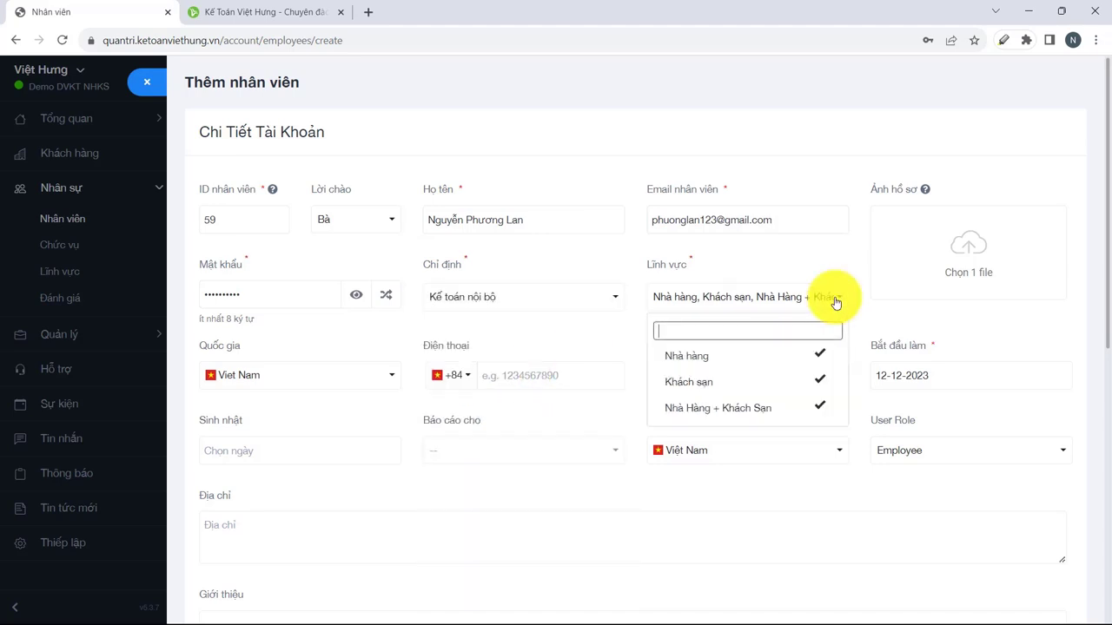
left_click(836, 301)
left_click(530, 367)
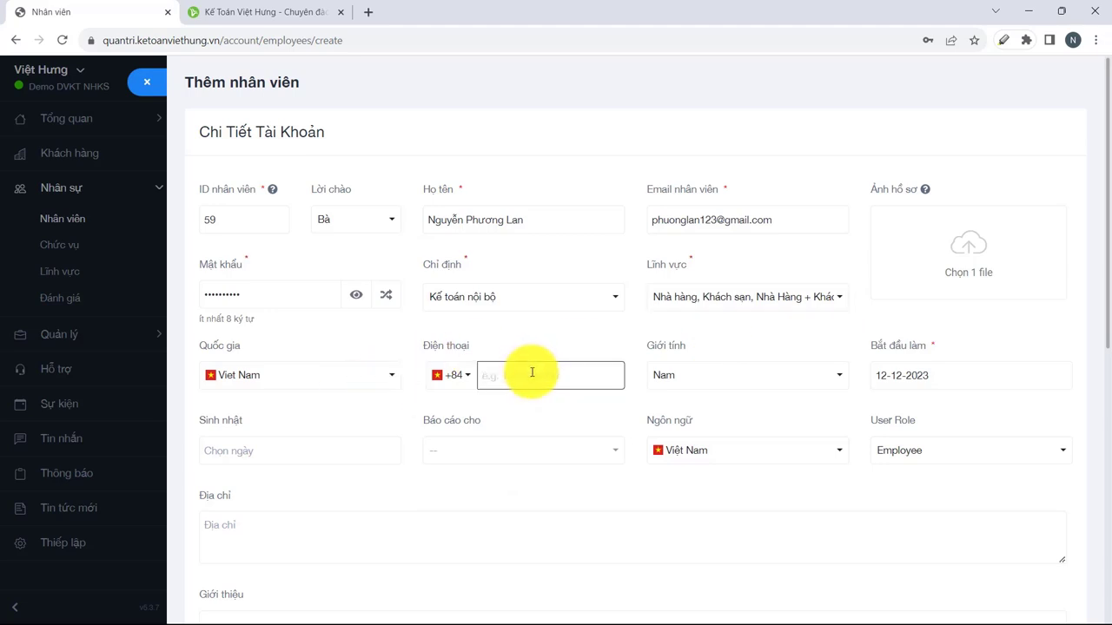
left_click(770, 380)
left_click(683, 434)
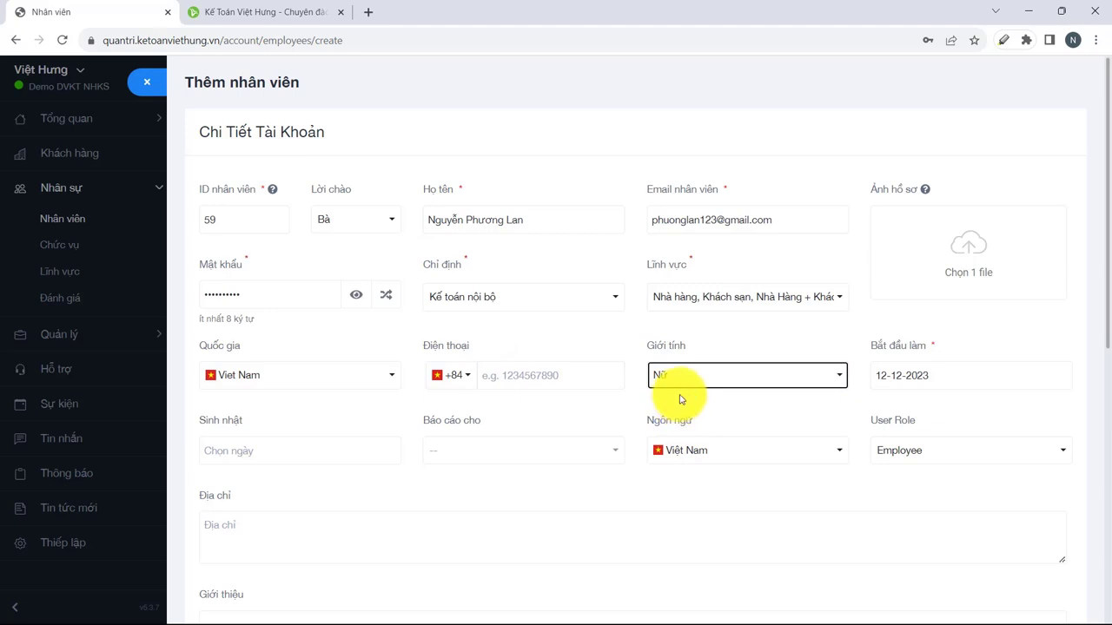
Allow the employee to log in and save the employee record.
scroll(686, 391, "down", 2)
left_click(274, 306)
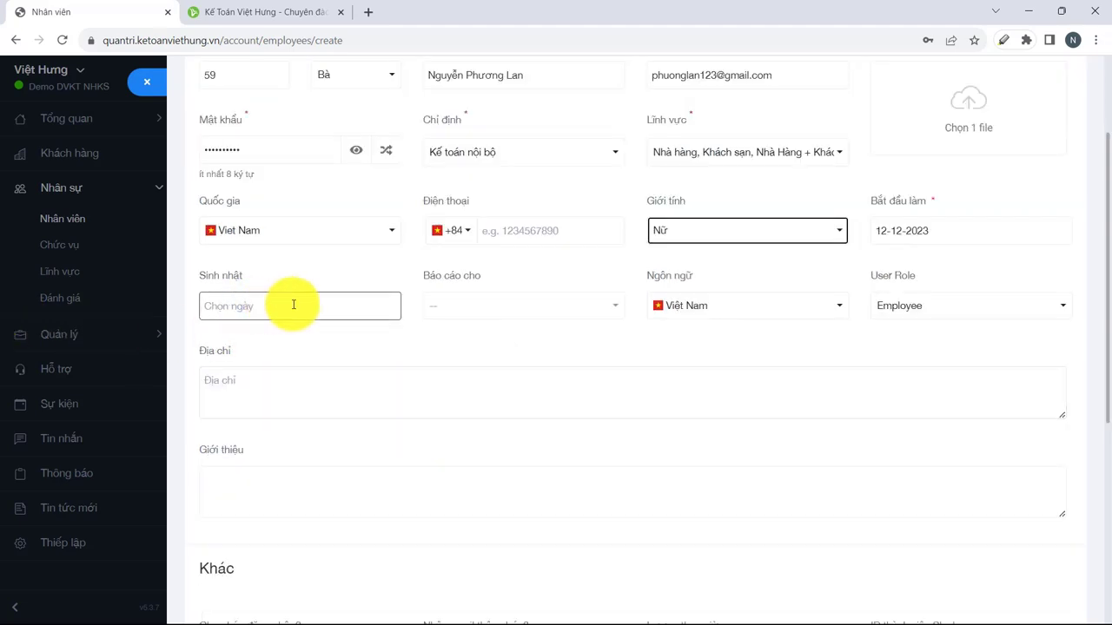
scroll(422, 417, "down", 3)
left_click(206, 439)
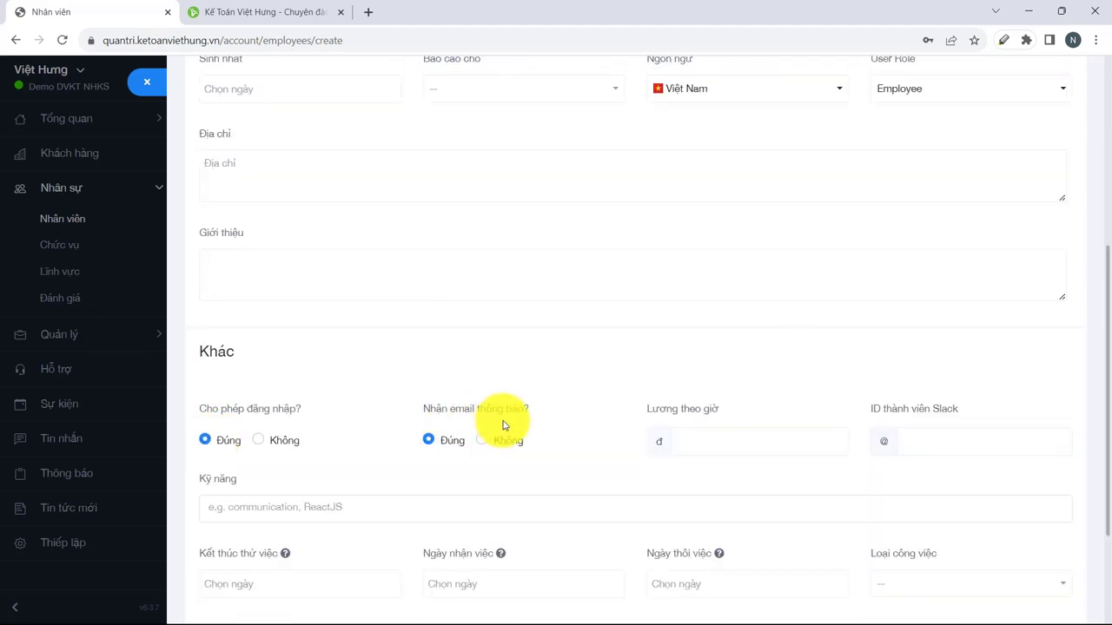
scroll(419, 429, "down", 2)
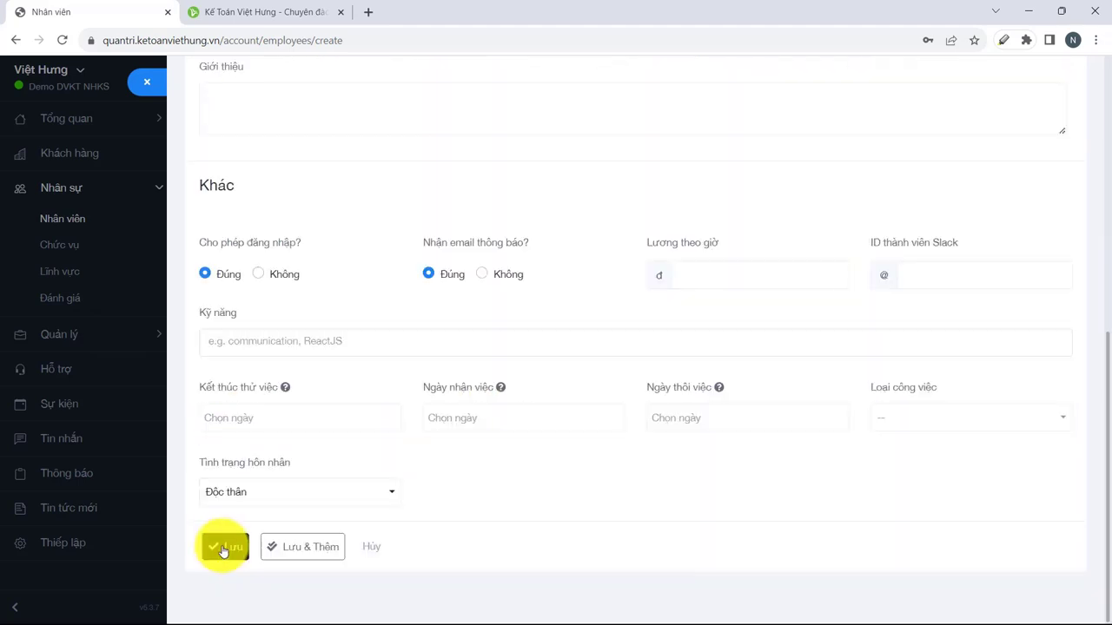
left_click(225, 547)
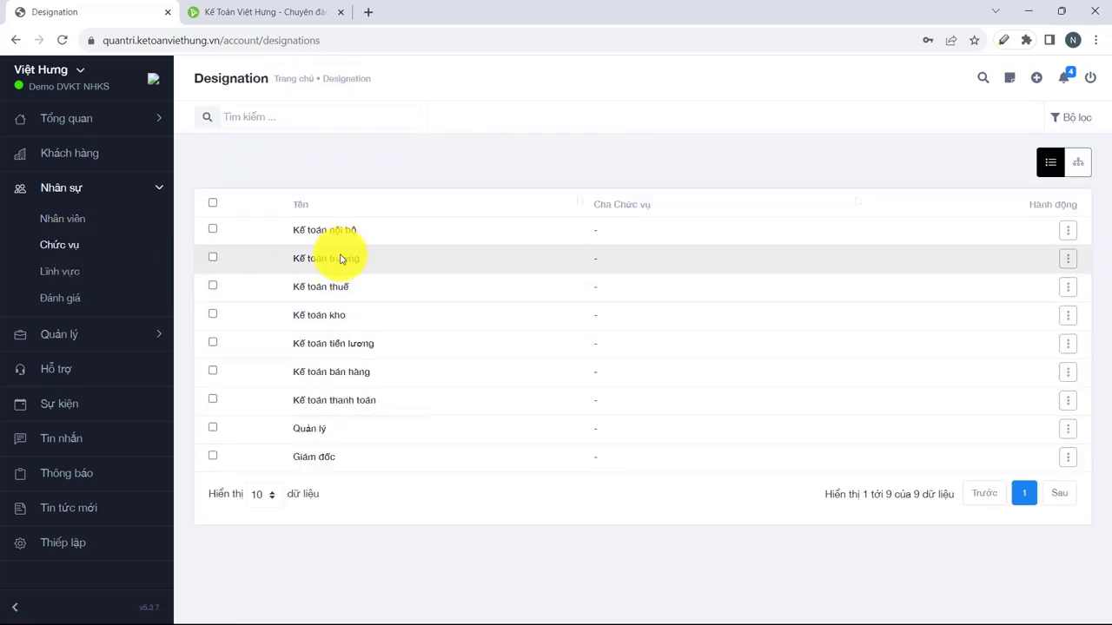
Browse the Lĩnh vực list, collapse Nhân sự, and open the empty Khách hàng list.
left_click(137, 271)
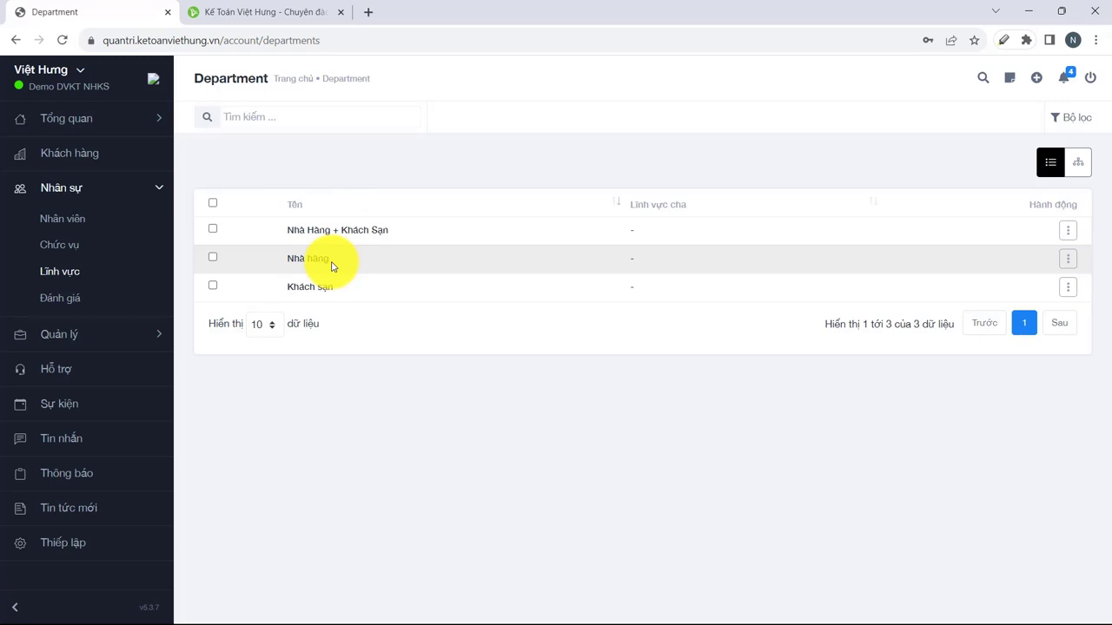
left_click(154, 190)
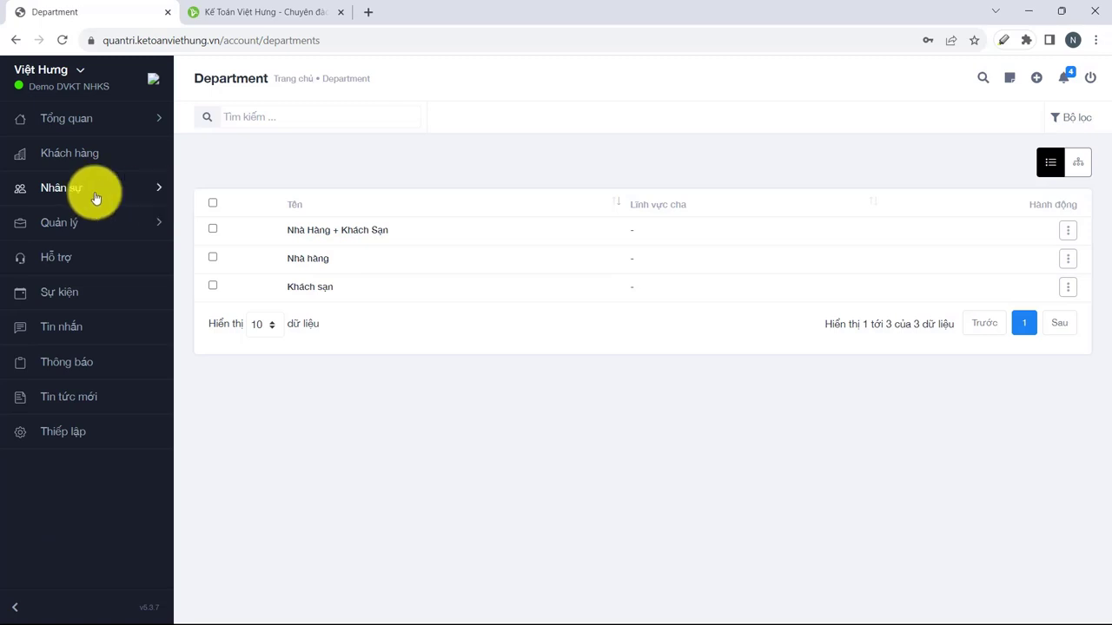
left_click(77, 158)
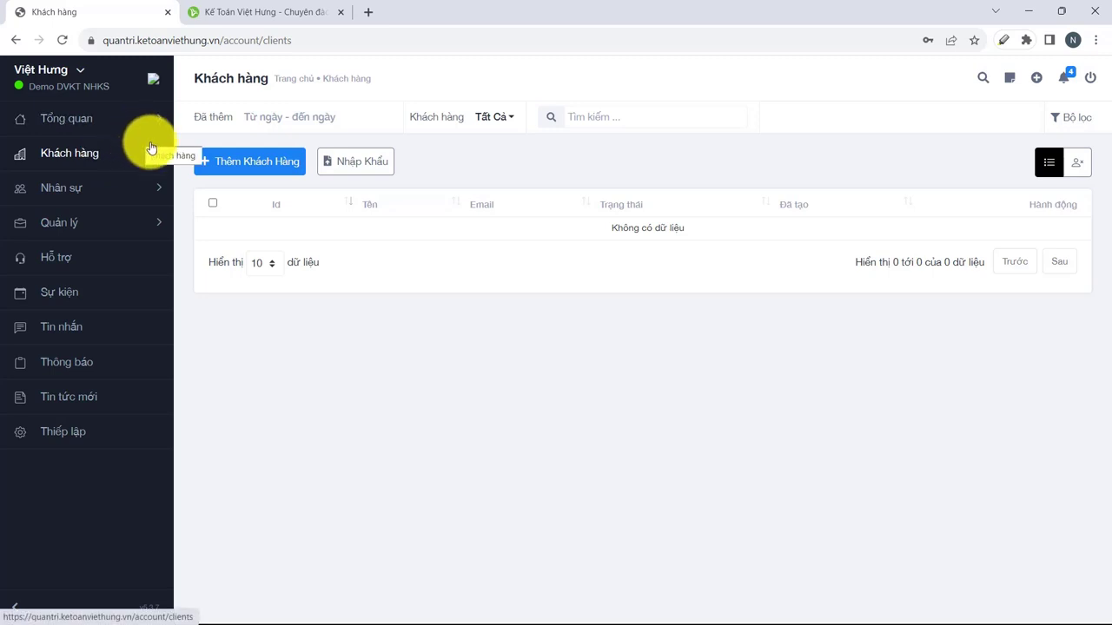
Start a new client, enter the client's full name and save the form.
left_click(227, 164)
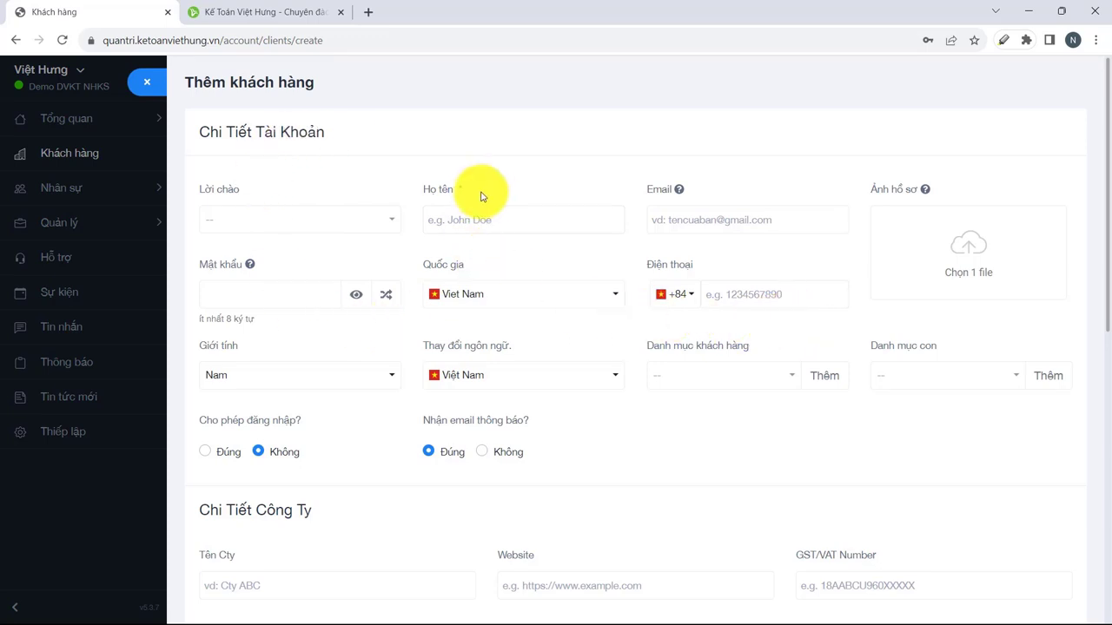
left_click(461, 195)
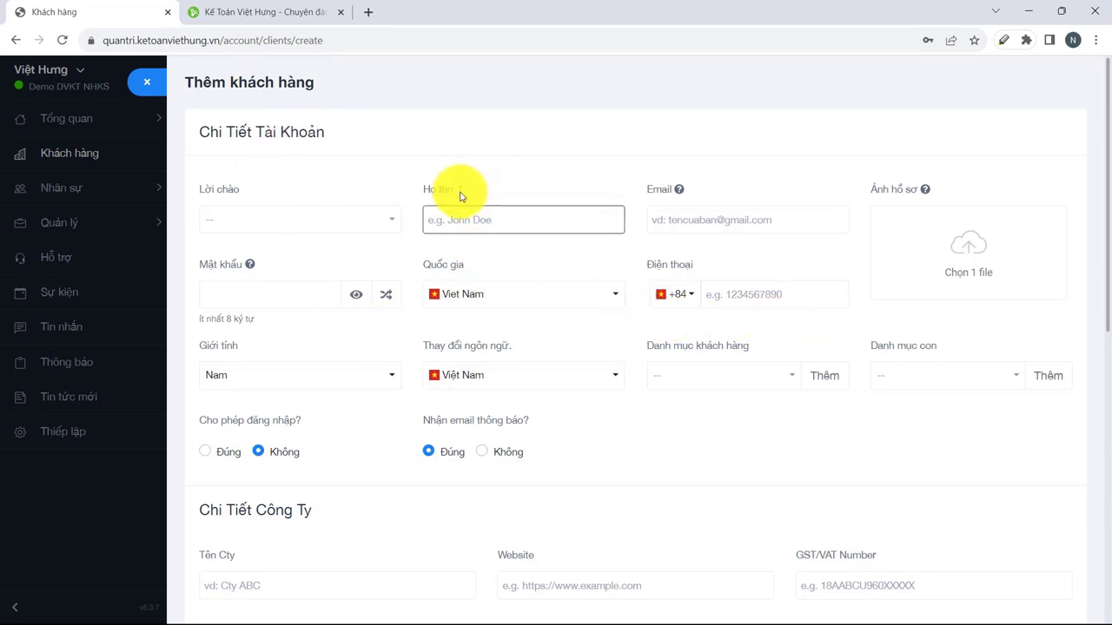
scroll(534, 365, "down", 3)
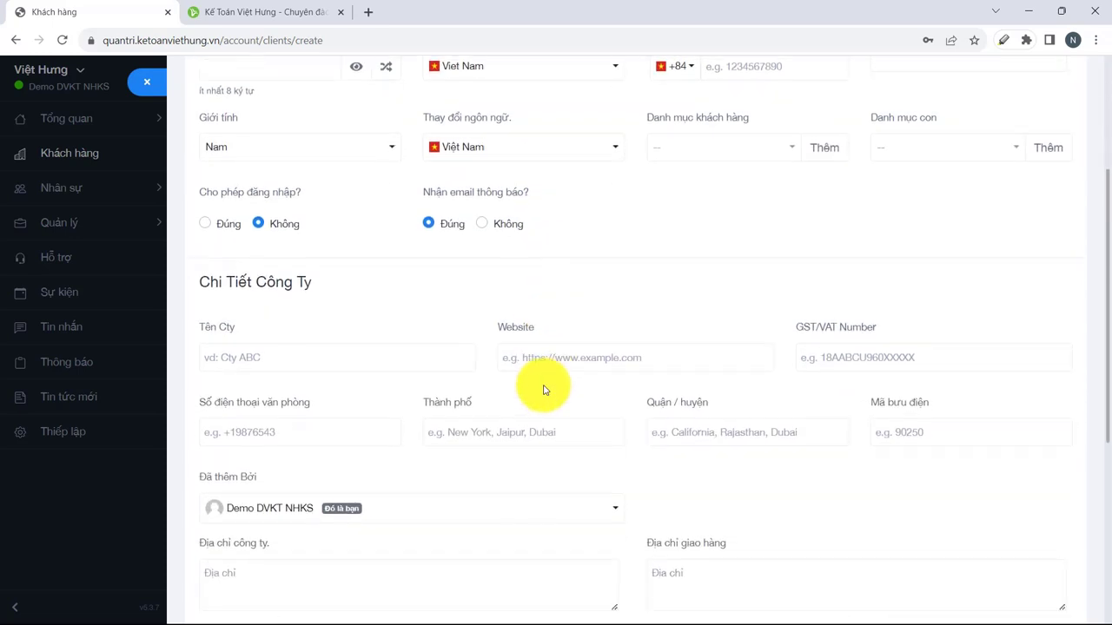
scroll(543, 390, "down", 5)
left_click(232, 549)
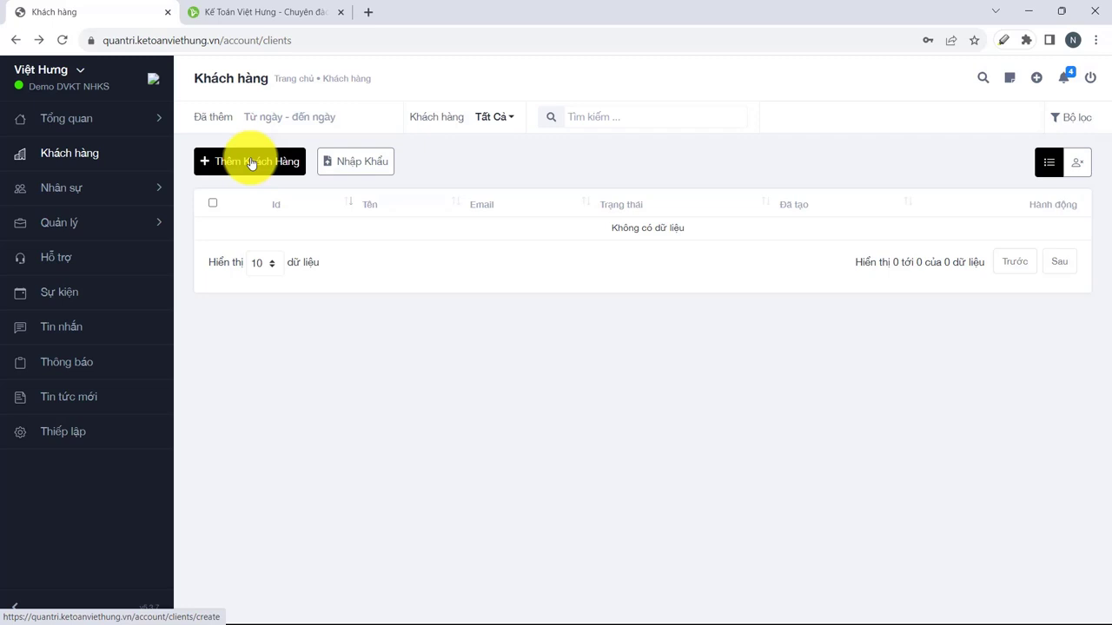
Add the client again with its company logo, save it, and open the Dự án list.
left_click(259, 167)
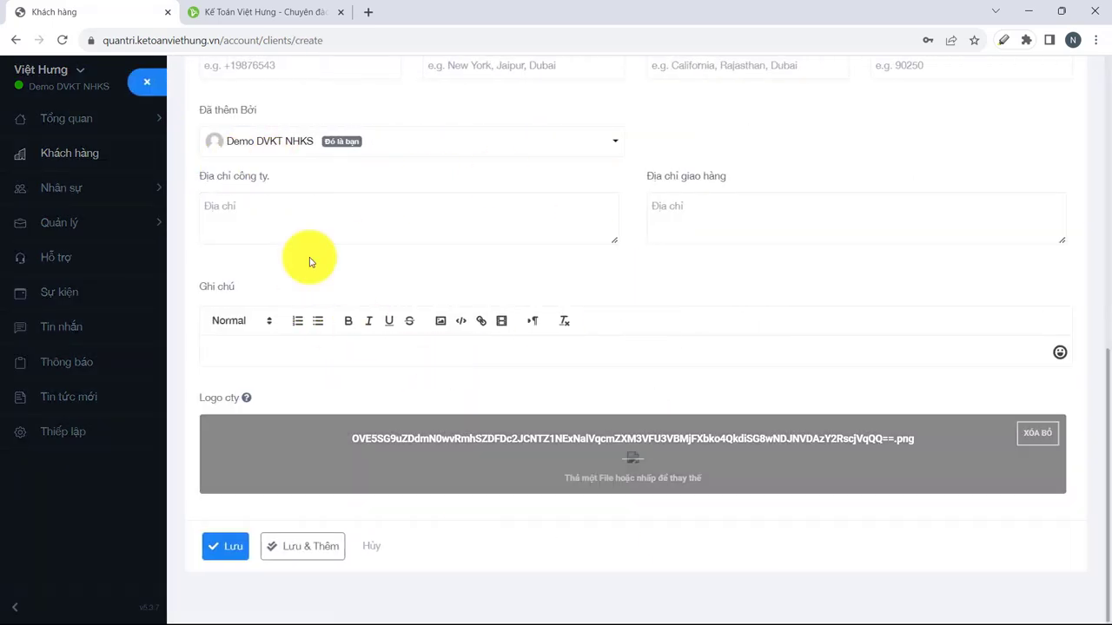
left_click(147, 82)
left_click(165, 228)
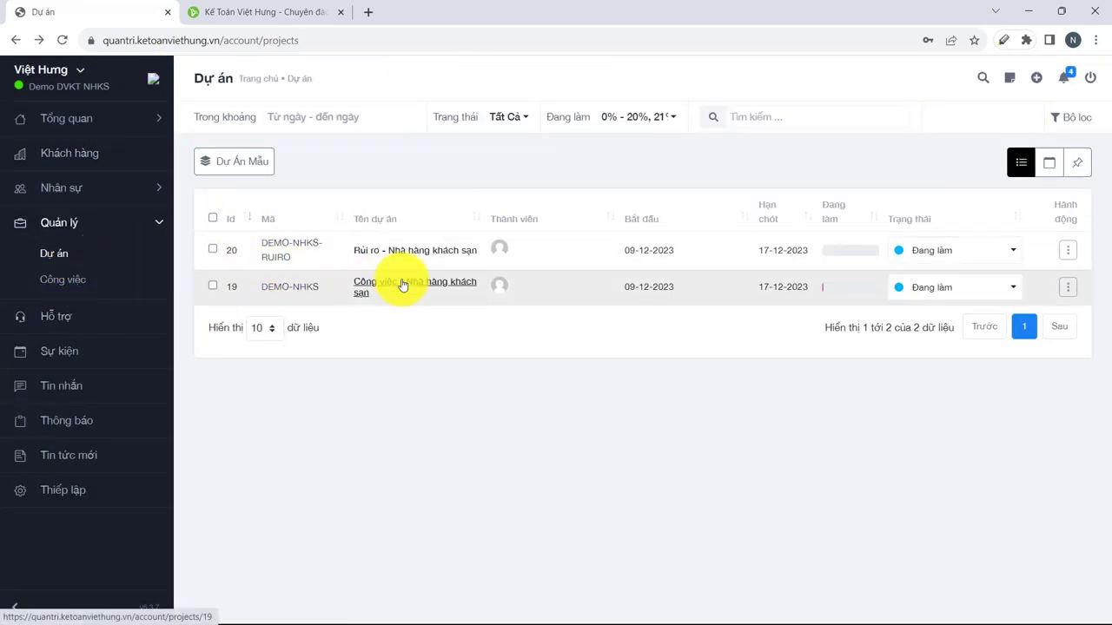
Edit project 19 to assign the newly added client, save, and view the client list.
left_click(1070, 287)
left_click(948, 346)
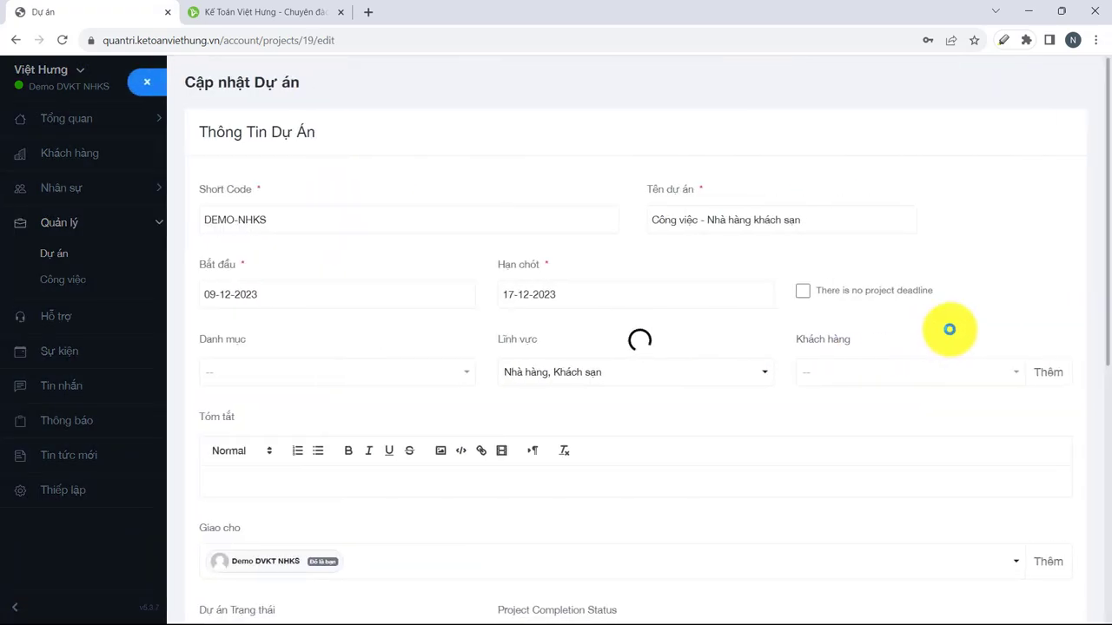
left_click(1008, 373)
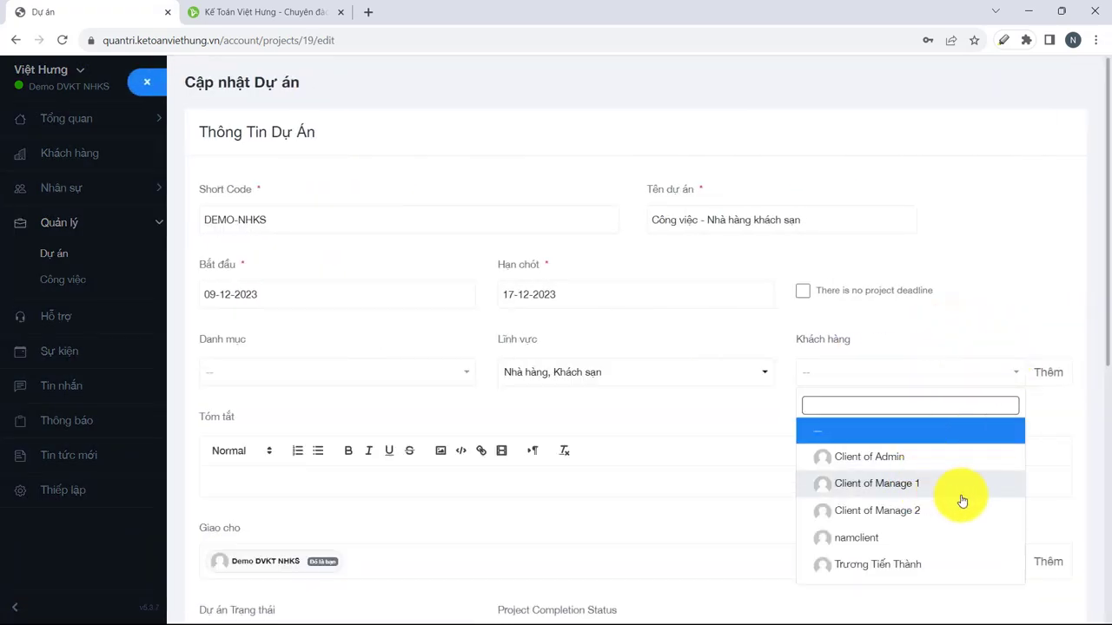
scroll(963, 502, "down", 1)
left_click(921, 497)
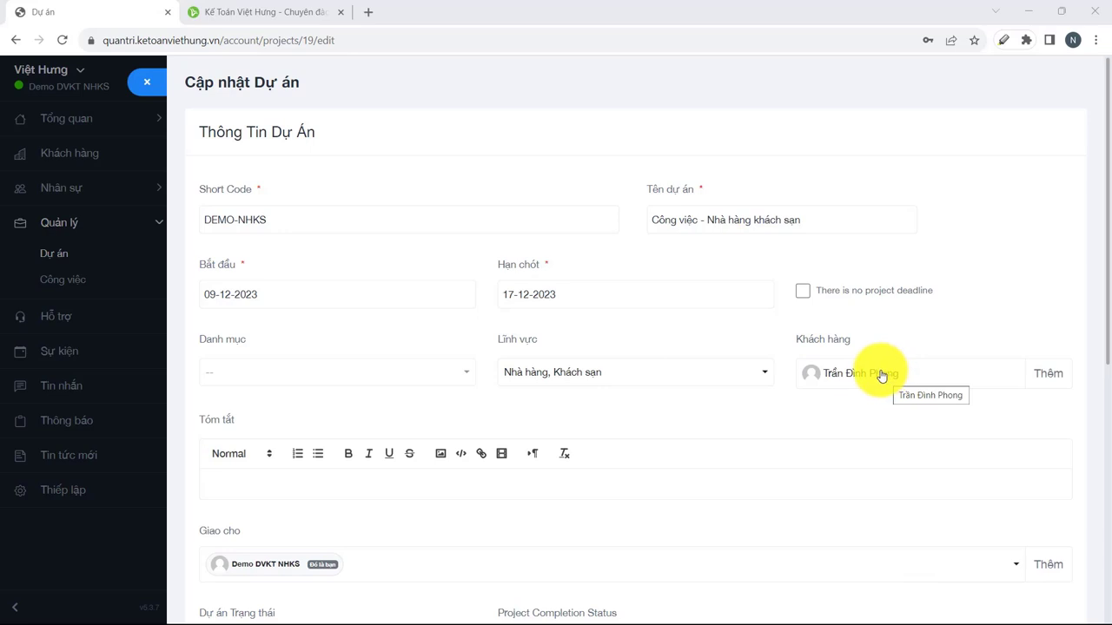
scroll(555, 486, "down", 5)
left_click(224, 588)
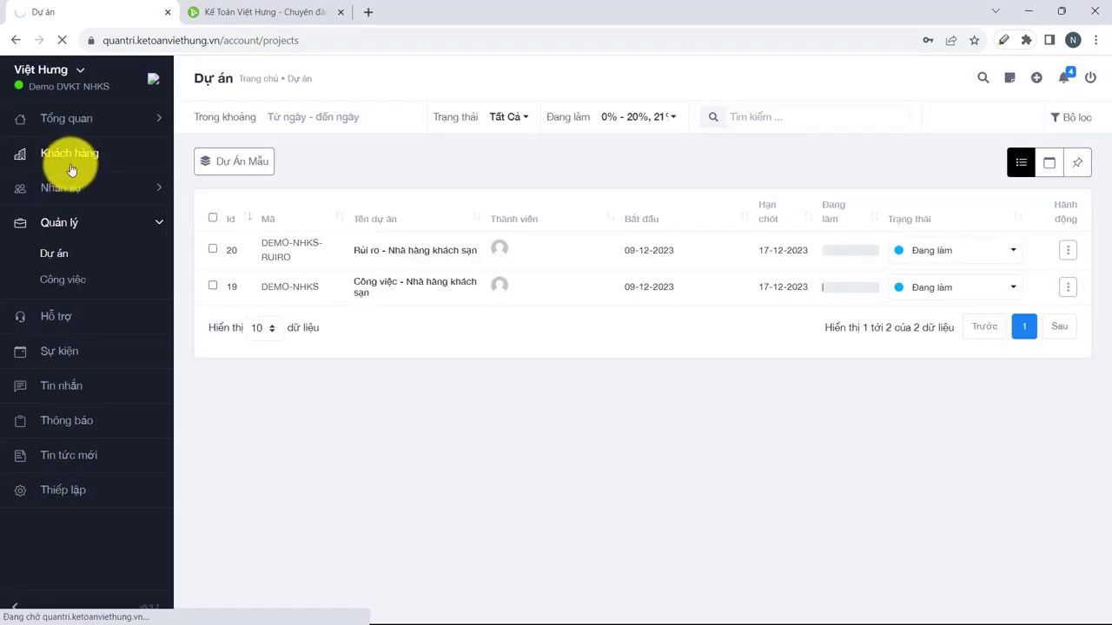
left_click(71, 170)
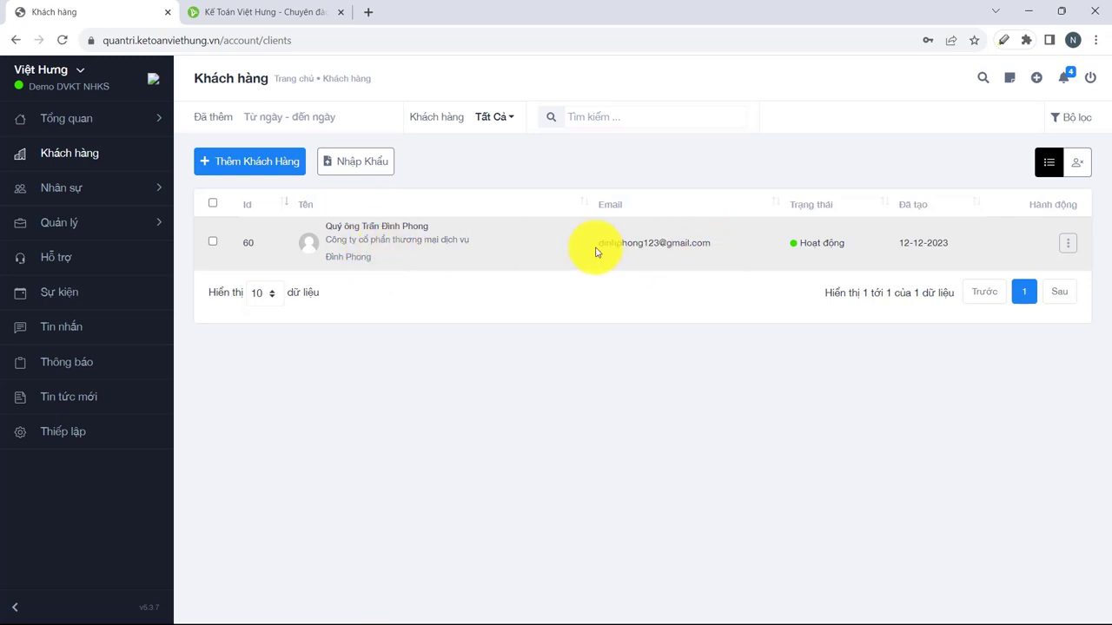
left_click_drag(596, 250, 714, 249)
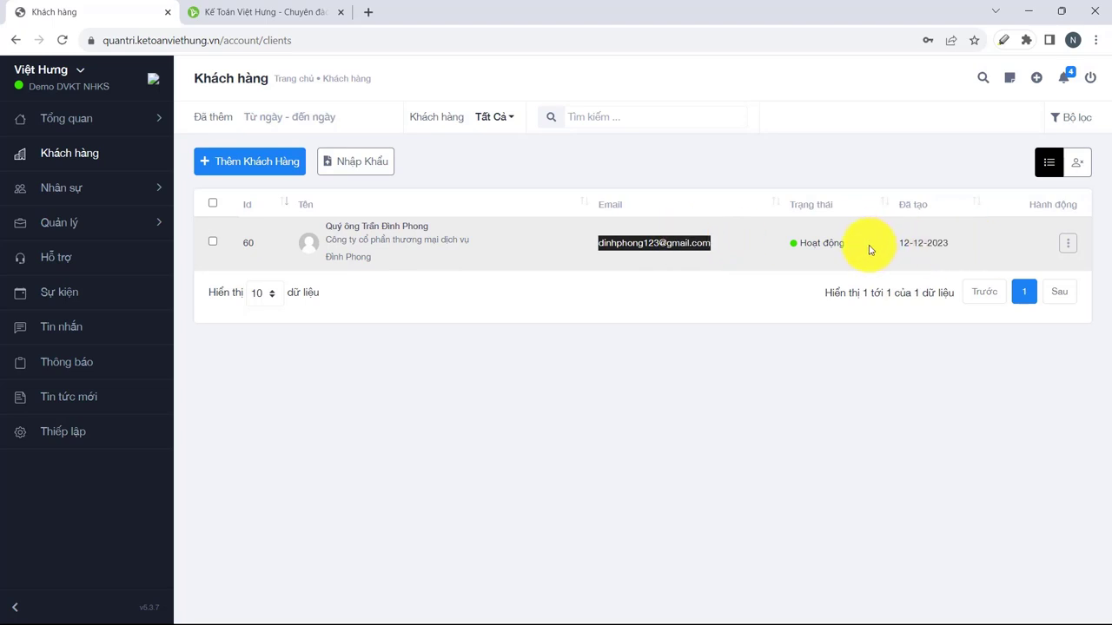
left_click(1069, 247)
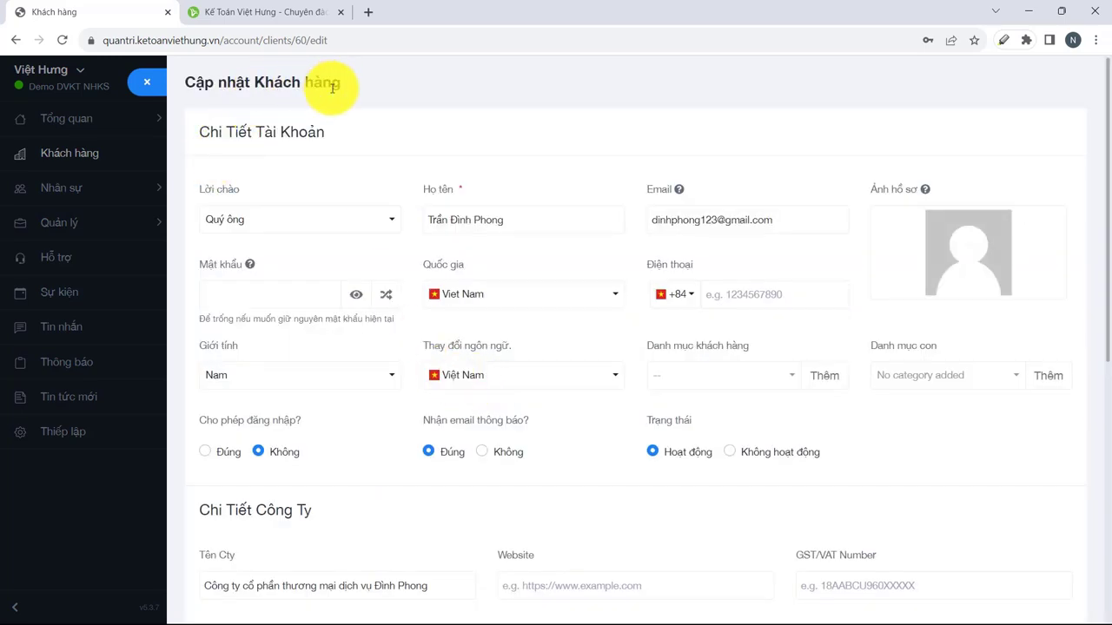
left_click(242, 291)
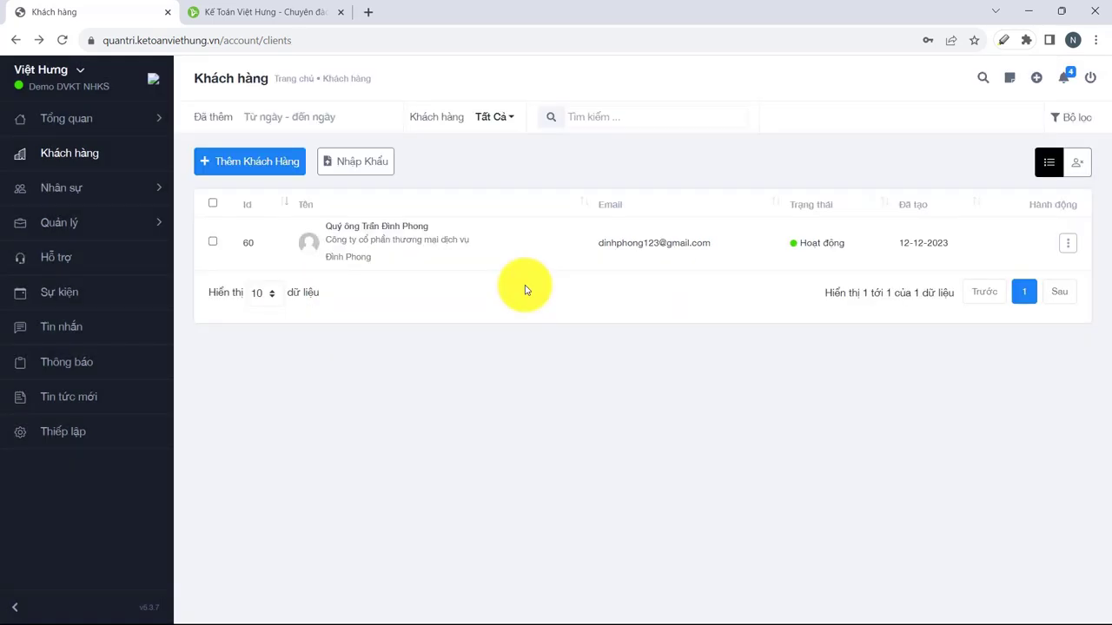
left_click(93, 221)
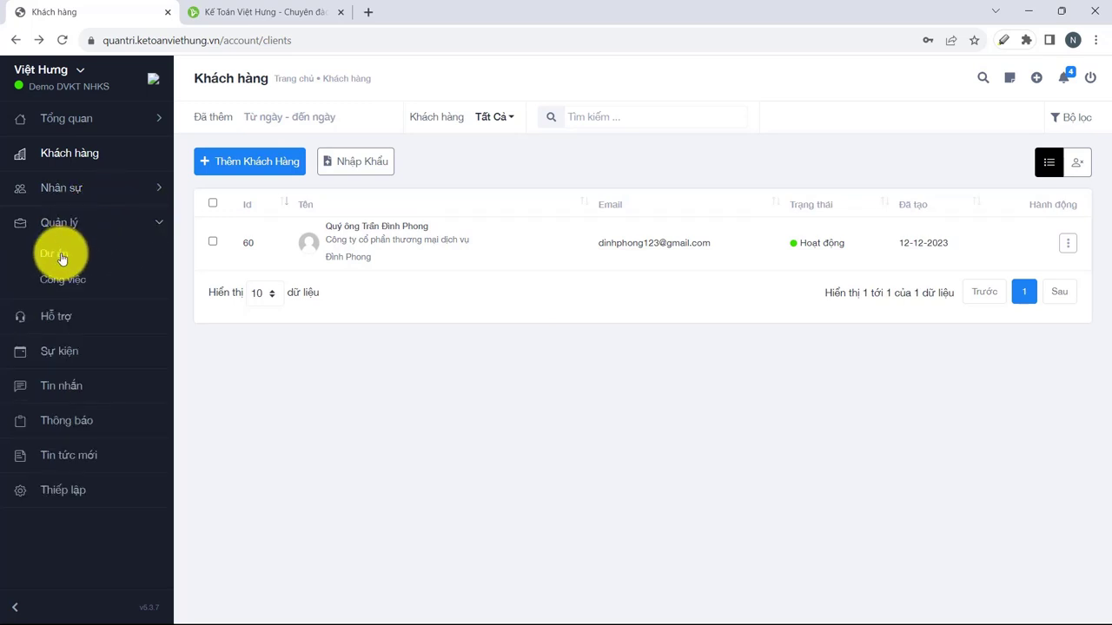
Select all of the template project's tasks and add them to Rủi ro - Nhà hàng khách sạn.
left_click(97, 251)
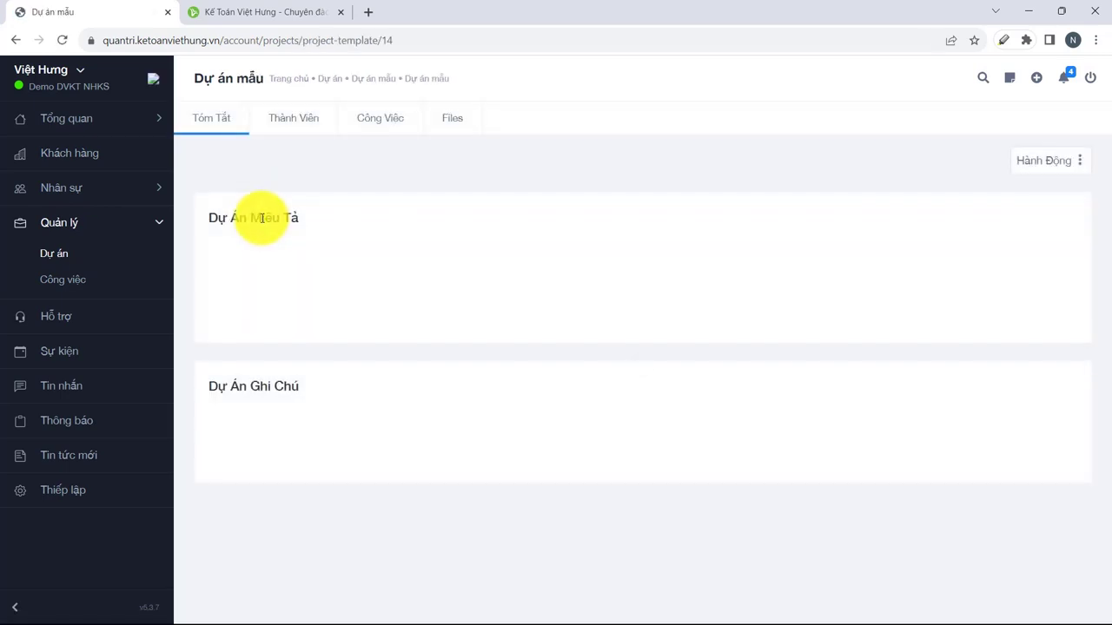
left_click(353, 129)
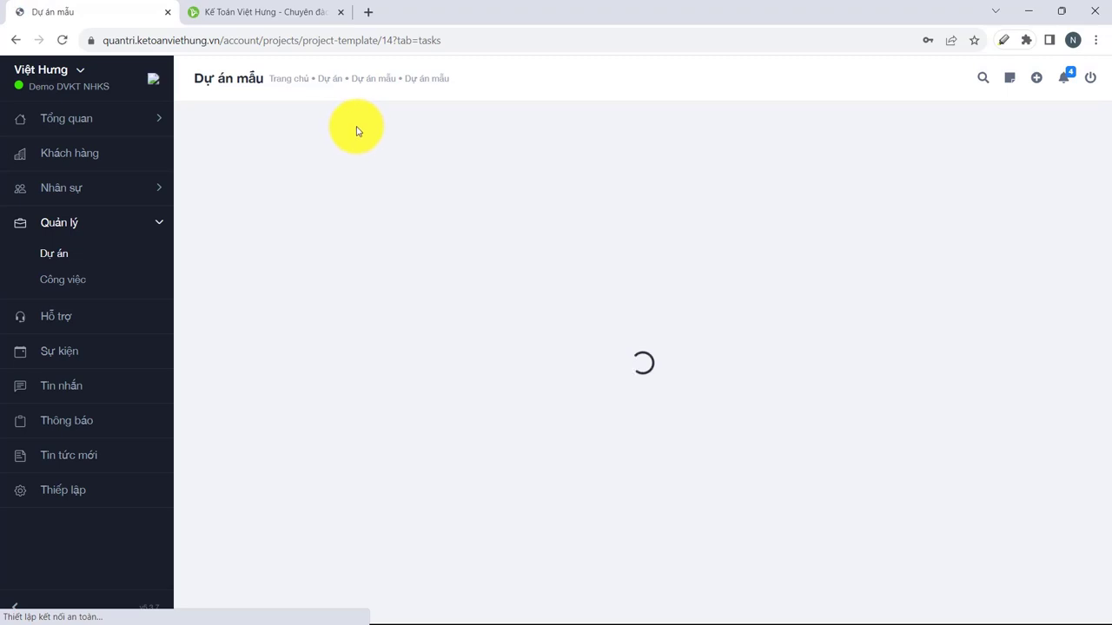
left_click(212, 247)
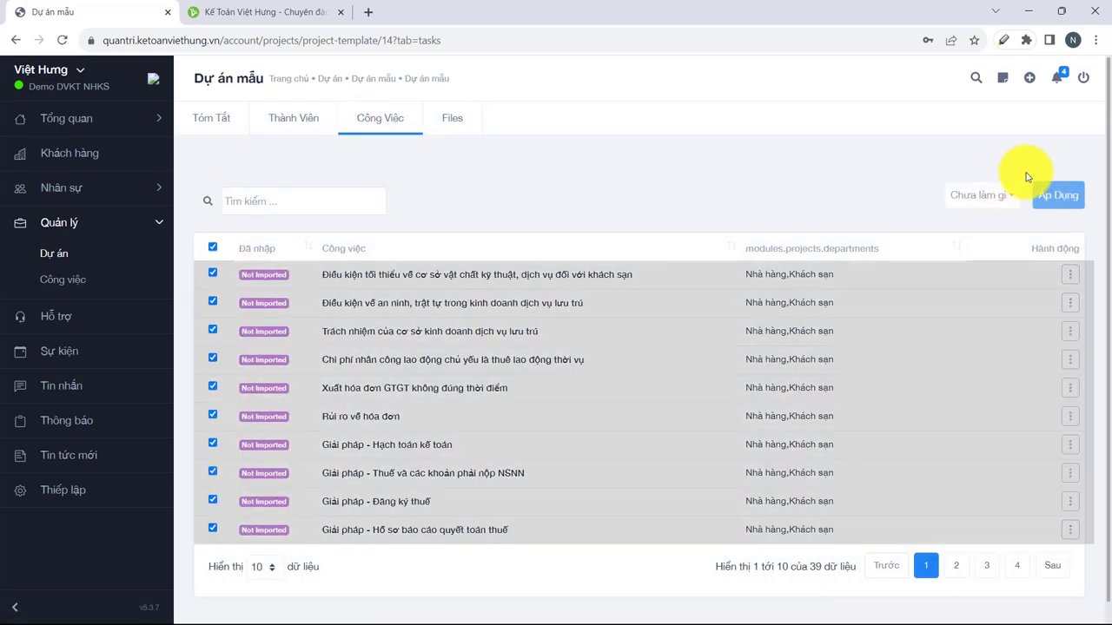
left_click(985, 194)
left_click(973, 257)
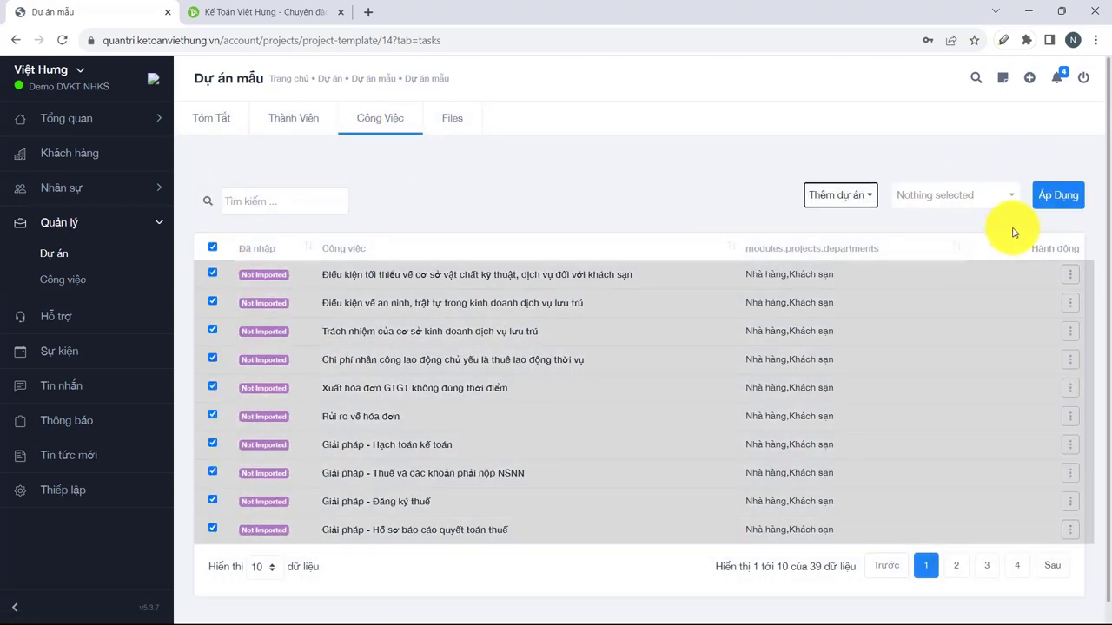
left_click(999, 197)
left_click(934, 256)
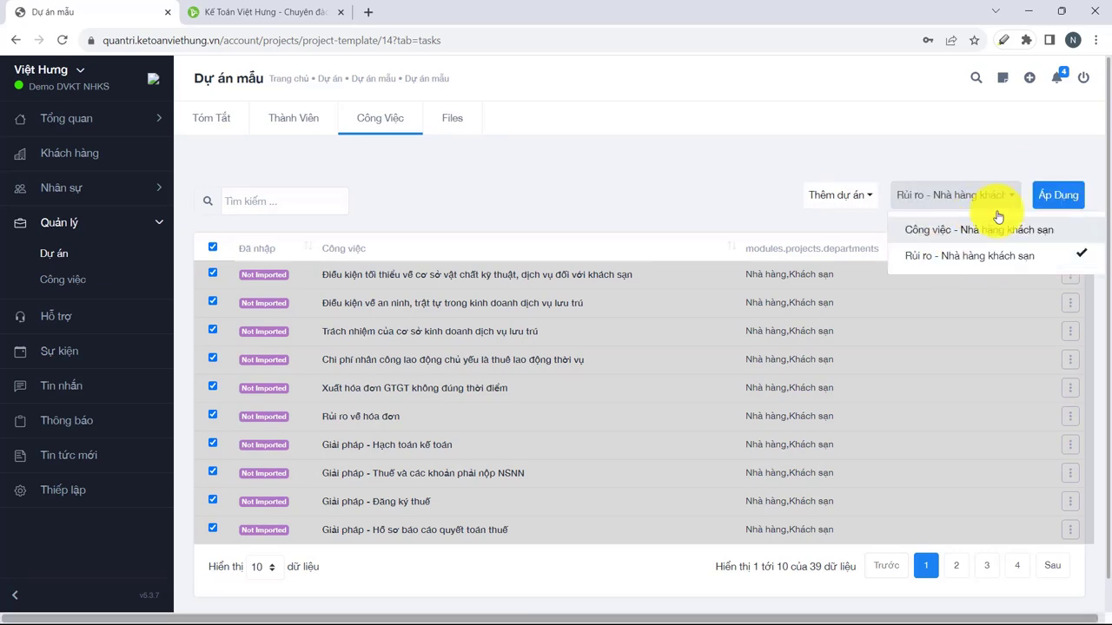
left_click(1057, 196)
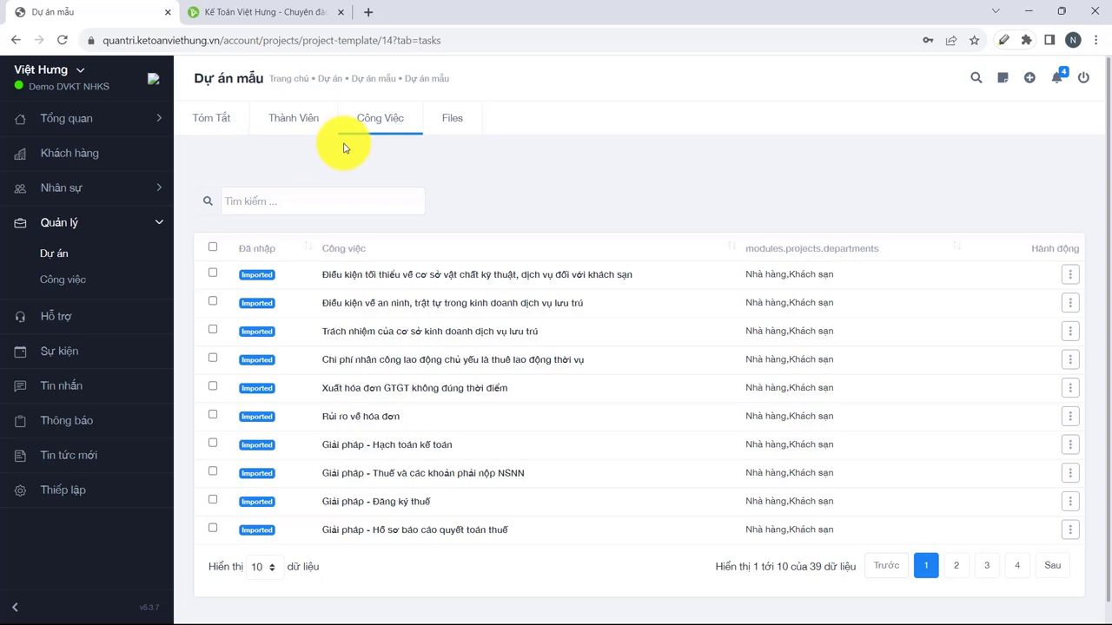
left_click(54, 253)
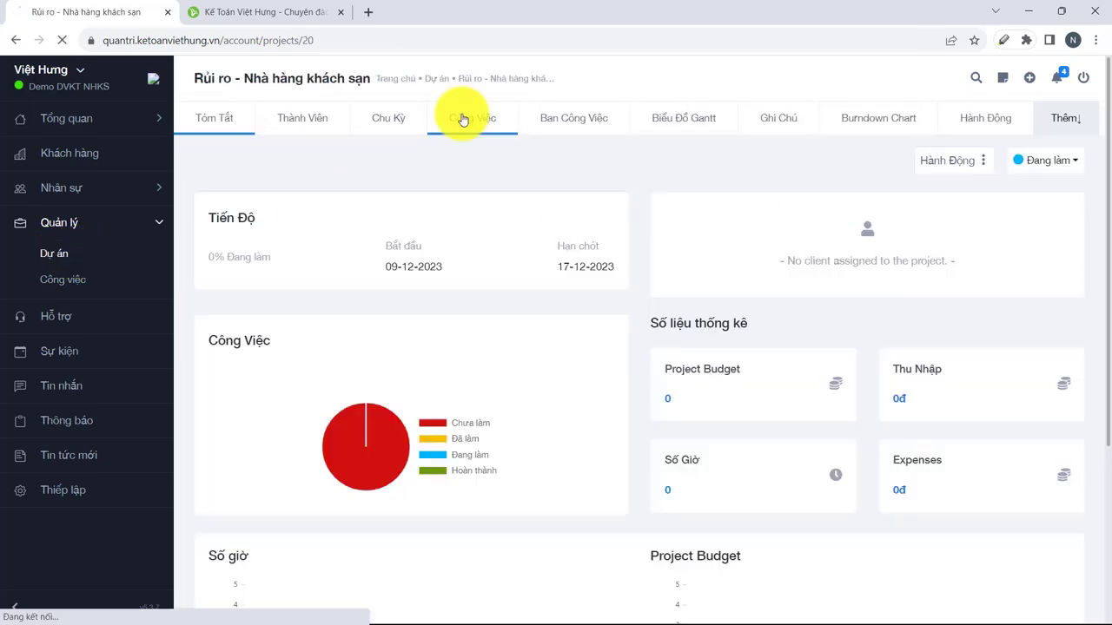
Scroll the imported task list and check task 511's status options without changing them.
scroll(400, 391, "down", 2)
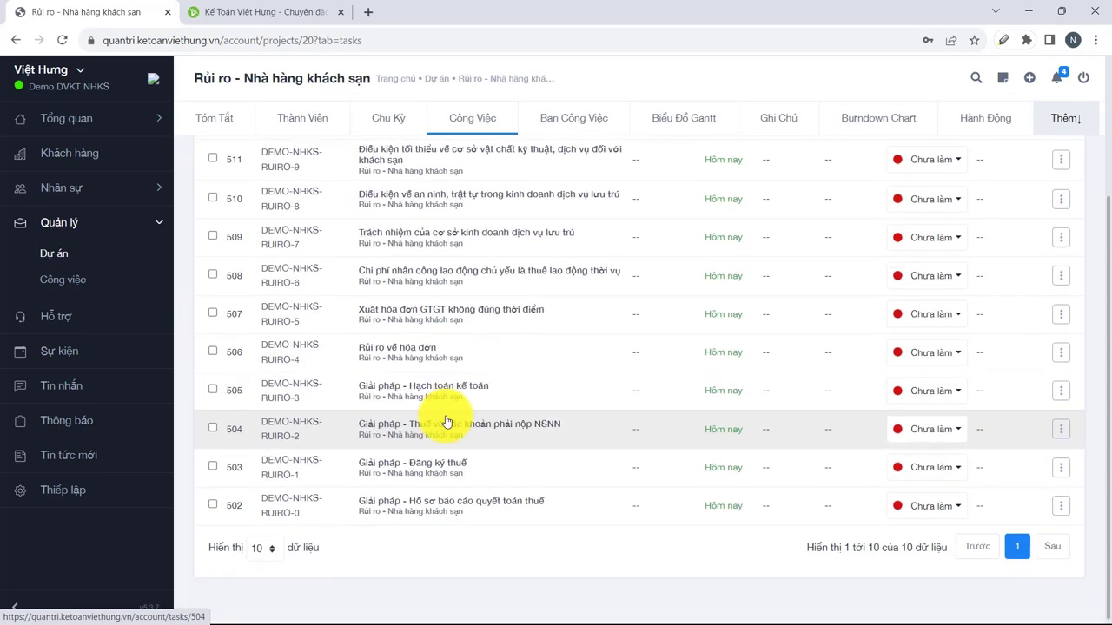
scroll(582, 434, "up", 1)
scroll(577, 427, "up", 2)
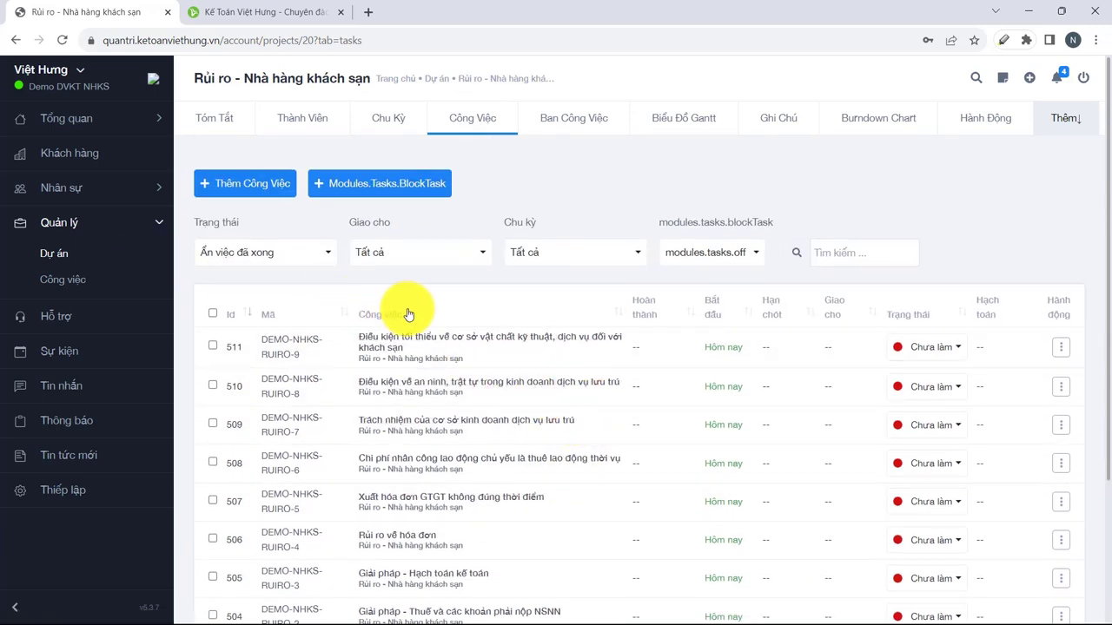
left_click(1061, 348)
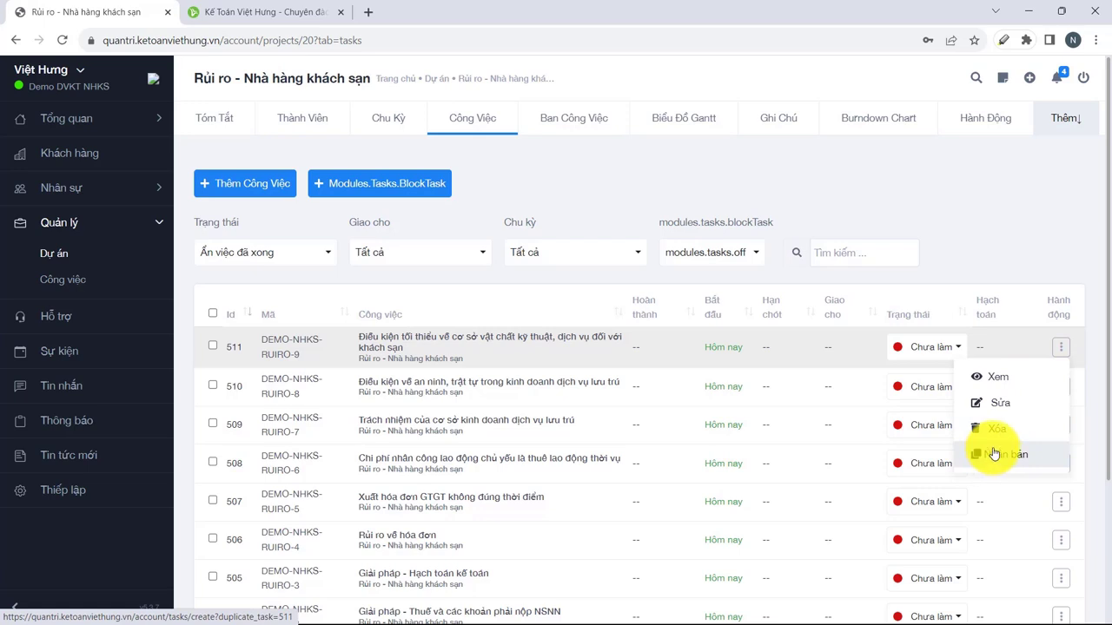
left_click(934, 347)
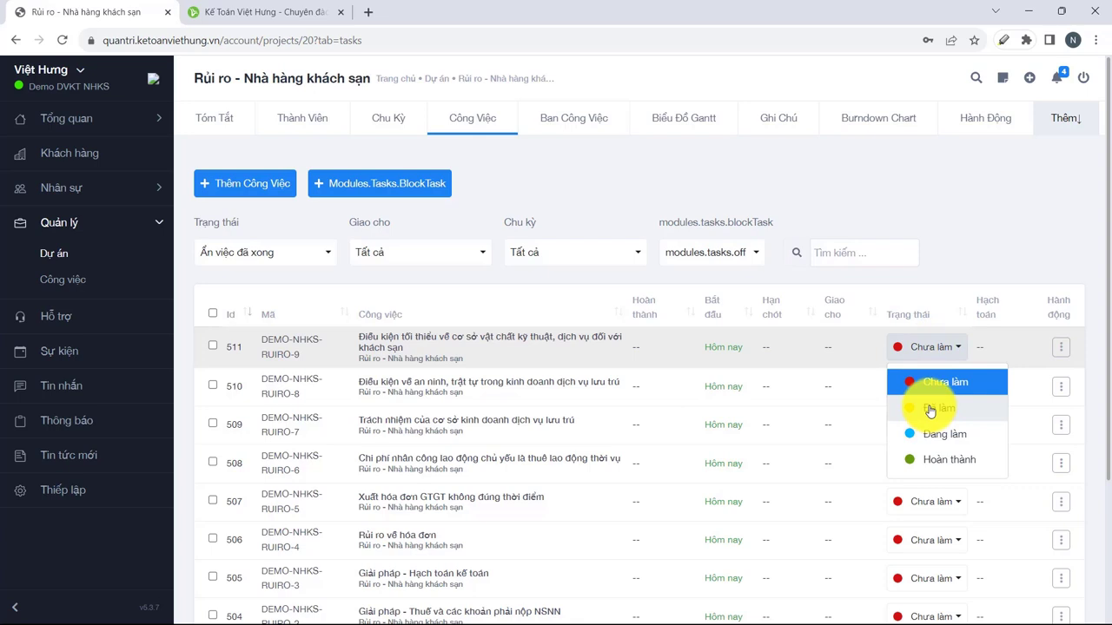
left_click(1069, 354)
Inspect task 511's edit form and assignee list without saving, then view task 509's details.
left_click(1064, 349)
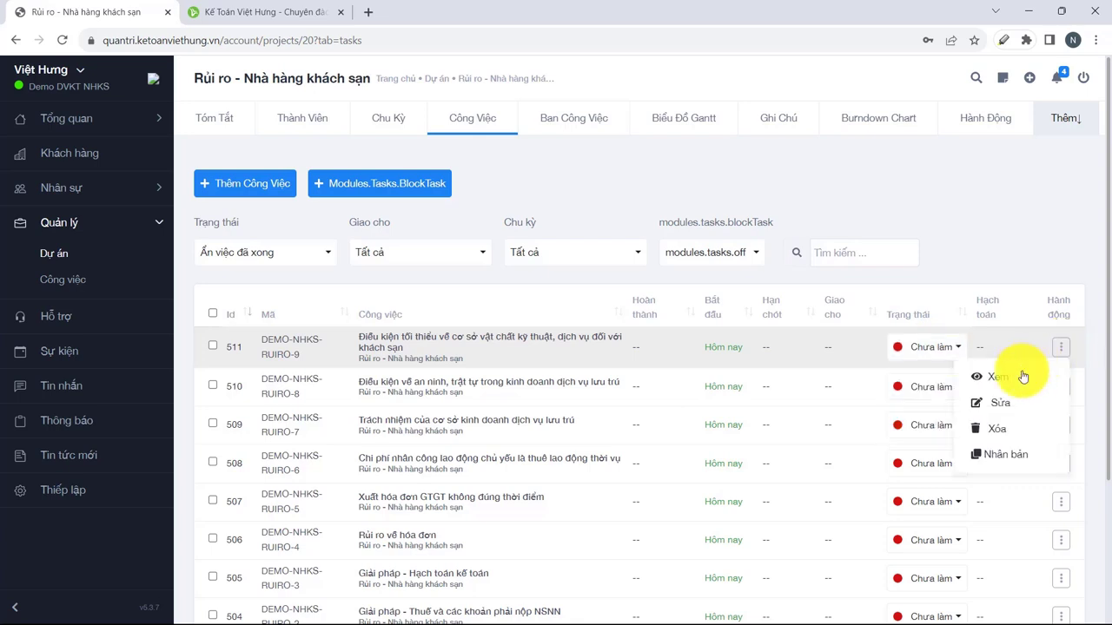
left_click(964, 402)
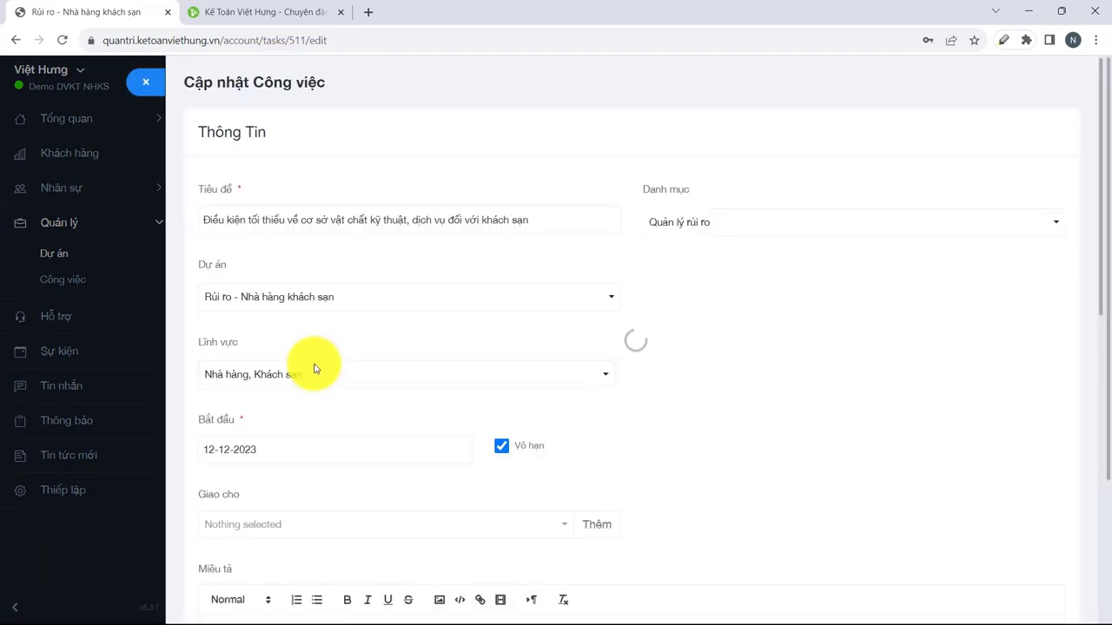
left_click(268, 524)
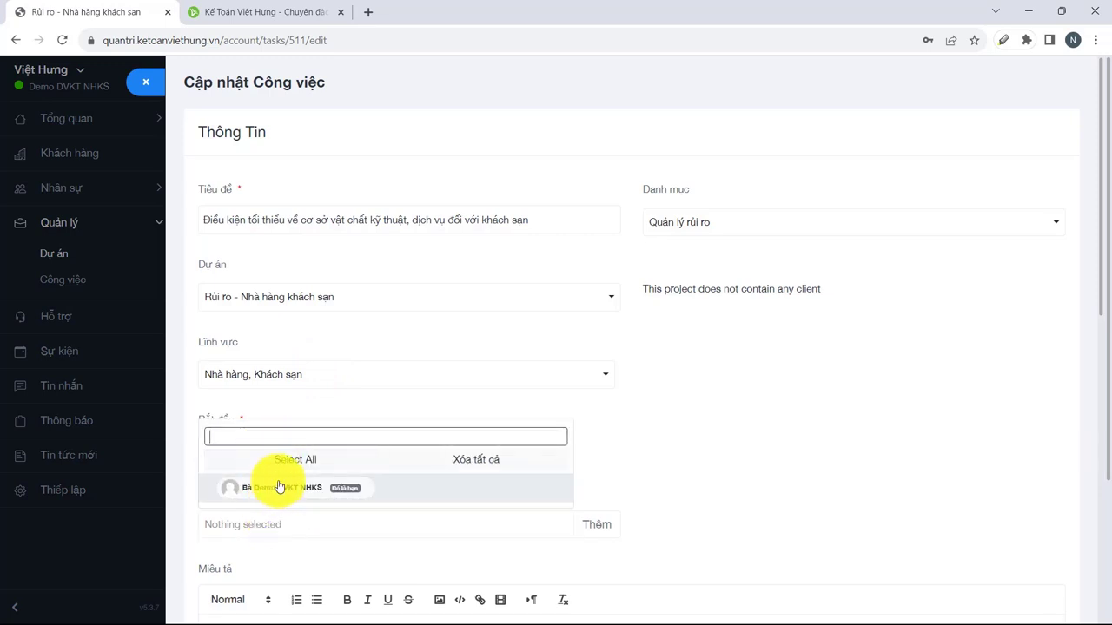
left_click(702, 437)
scroll(268, 298, "down", 3)
scroll(297, 231, "up", 3)
scroll(297, 231, "down", 3)
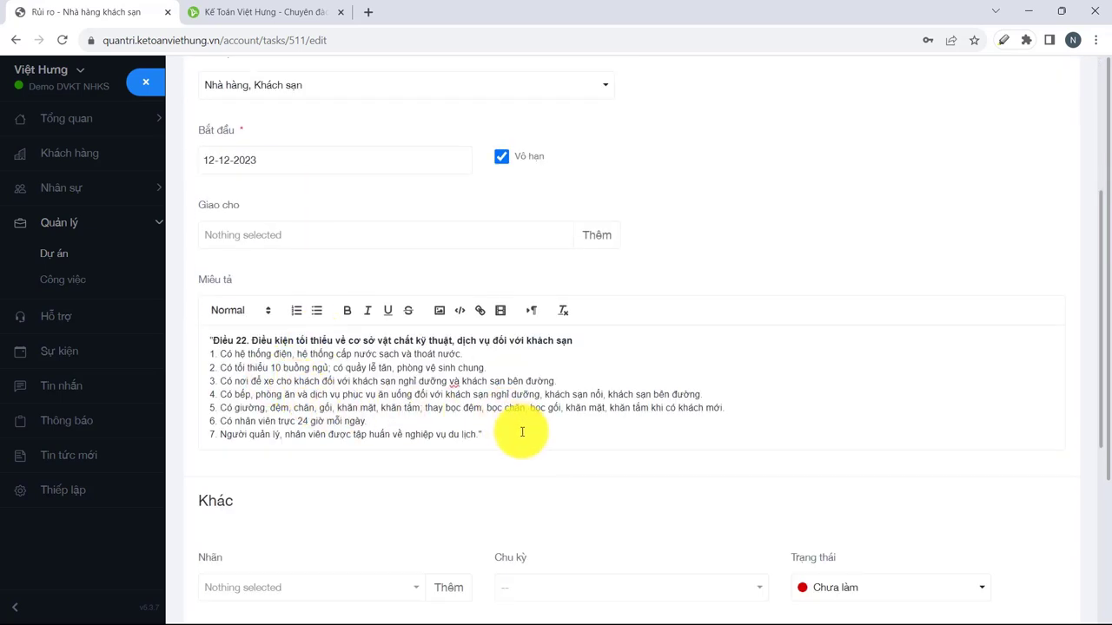
scroll(297, 322, "up", 3)
scroll(365, 330, "down", 2)
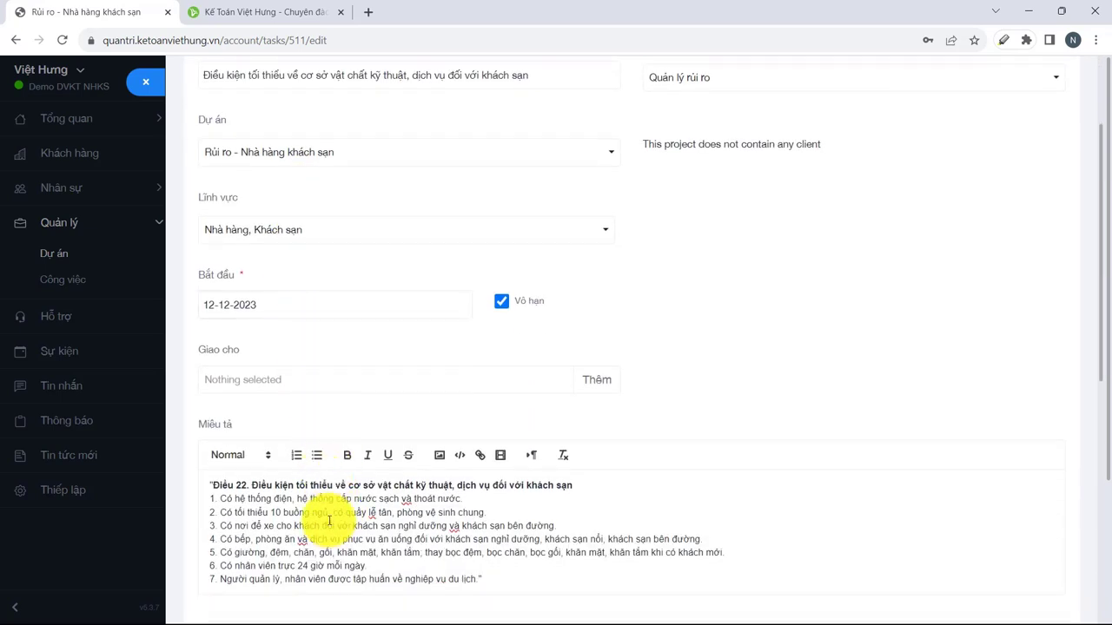
left_click(146, 81)
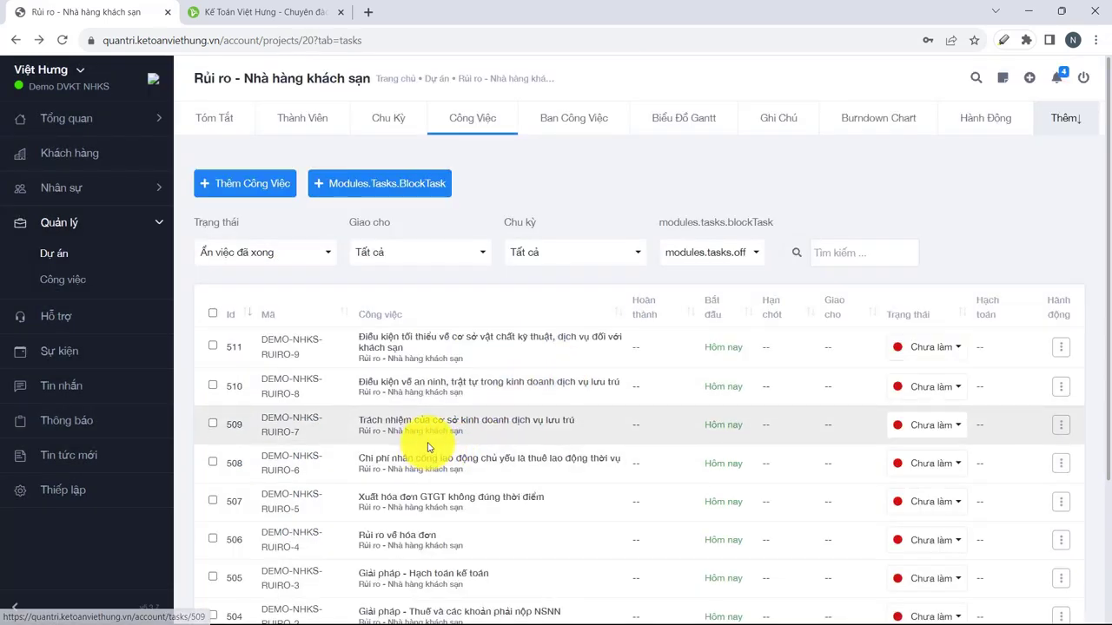
left_click(440, 421)
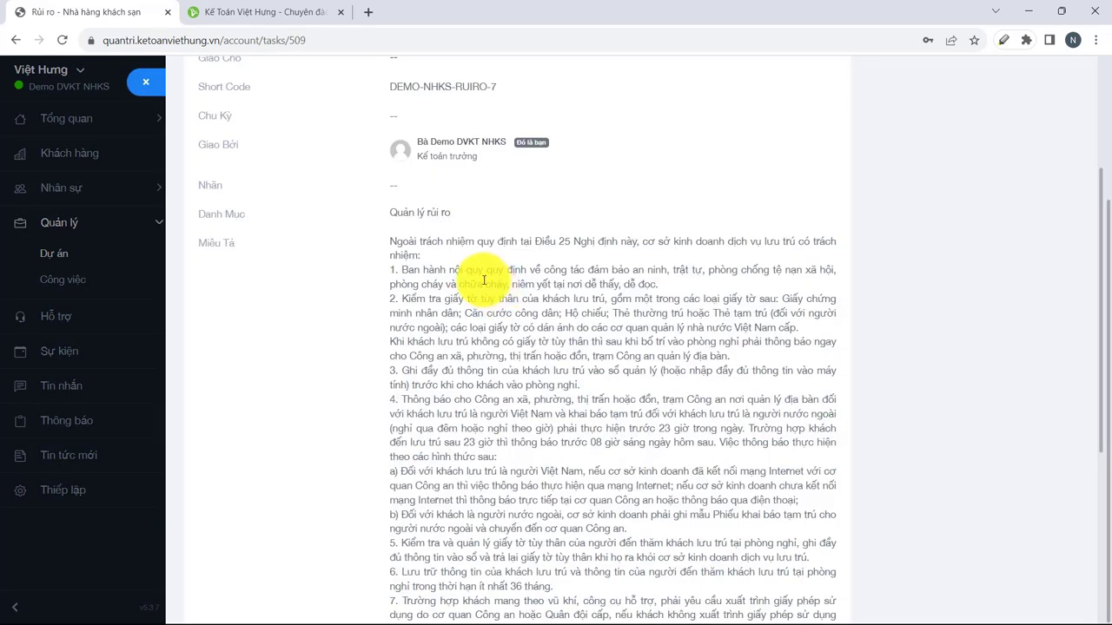
key("alt+Left")
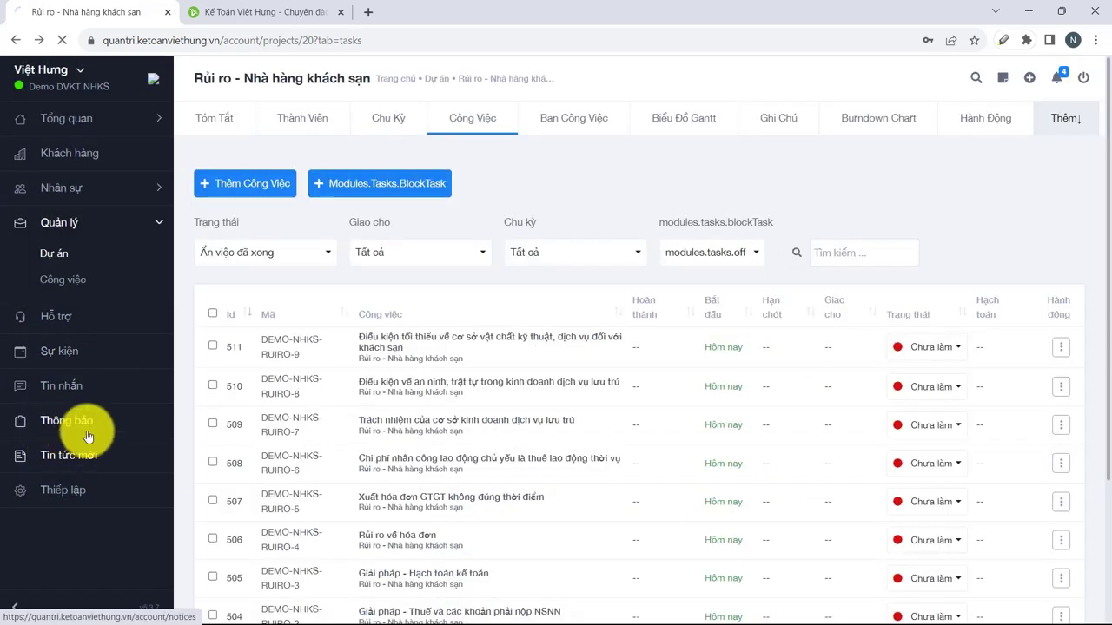
Open Tin tức mới and read the hotel business conditions article, highlighting its opening lines.
left_click(95, 452)
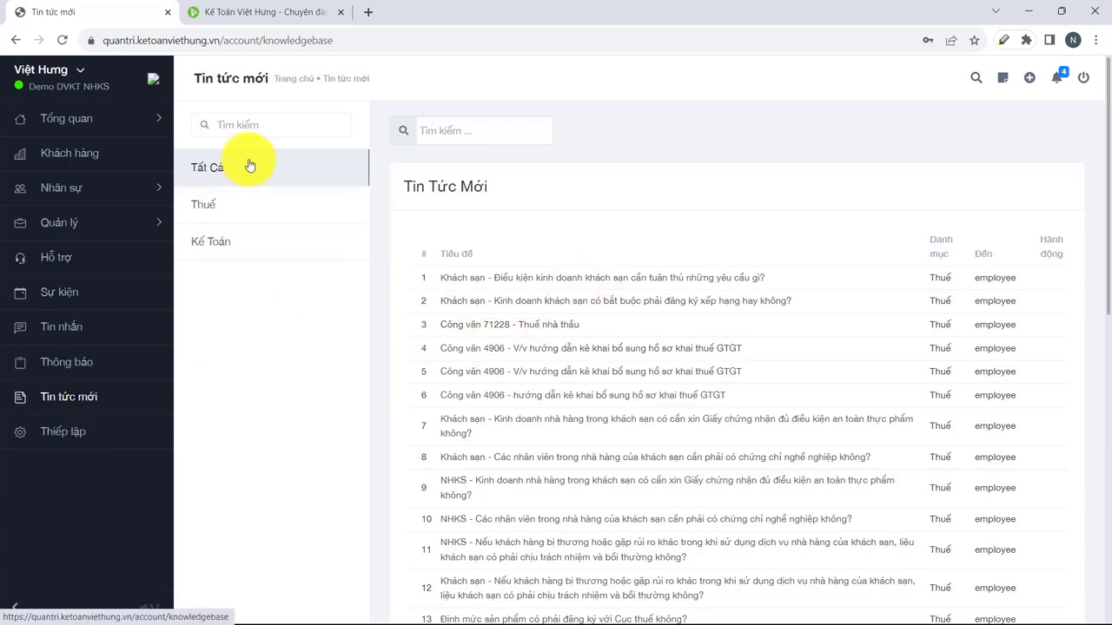
scroll(653, 322, "down", 3)
scroll(639, 347, "down", 3)
scroll(634, 356, "up", 5)
left_click(544, 349)
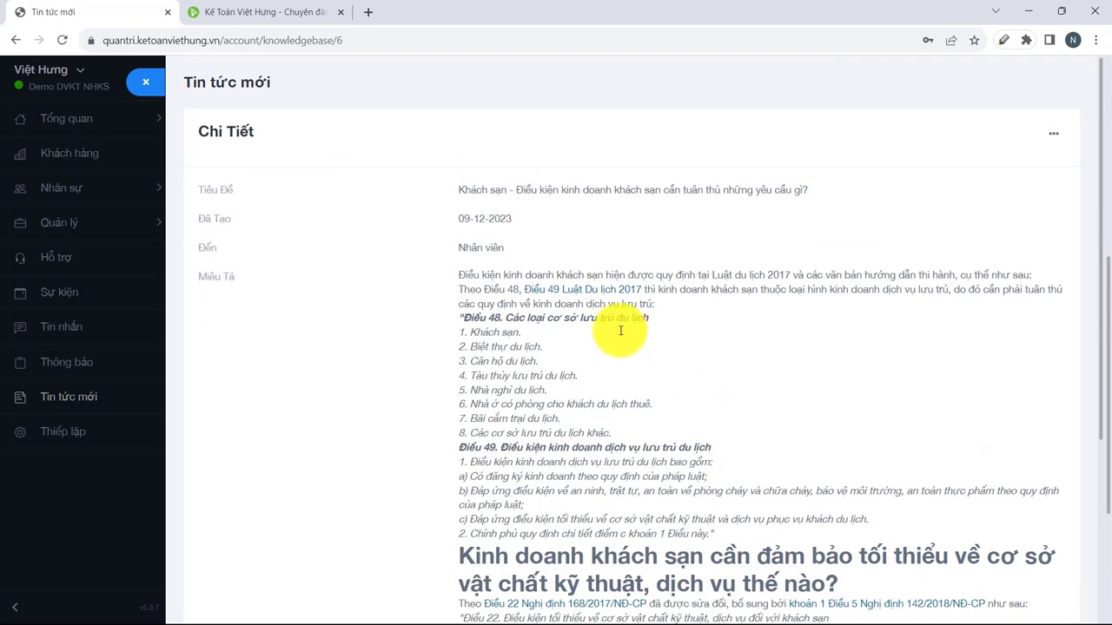
left_click_drag(502, 275, 683, 334)
left_click(68, 397)
In Tin nhắn, start a new conversation (Tạo Trò Truyện) and pick a team member as recipient.
left_click(66, 336)
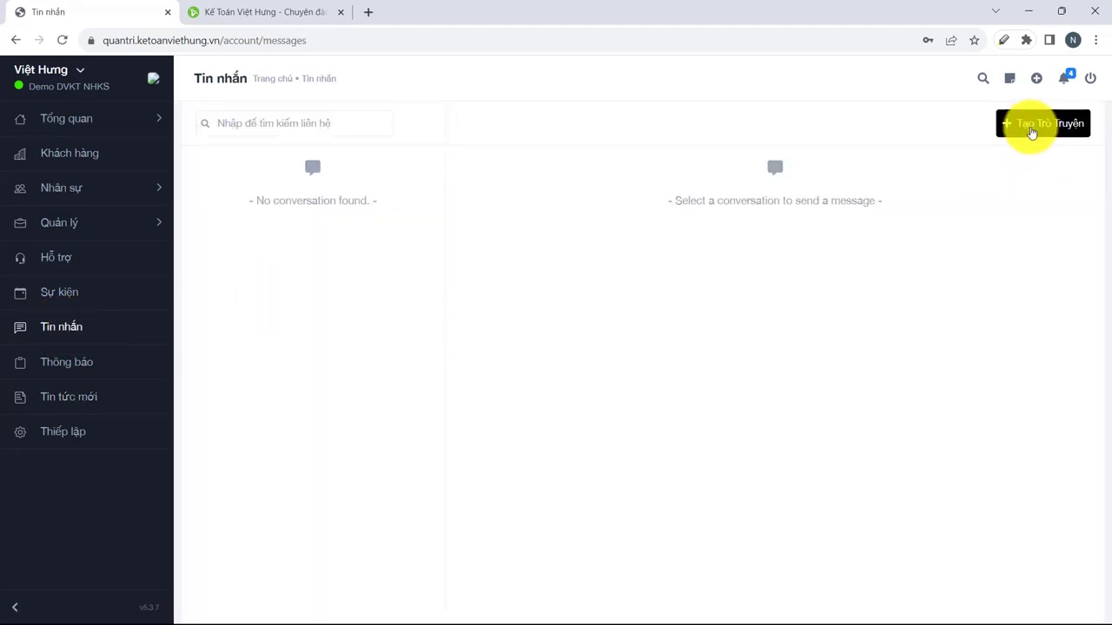
left_click(1005, 135)
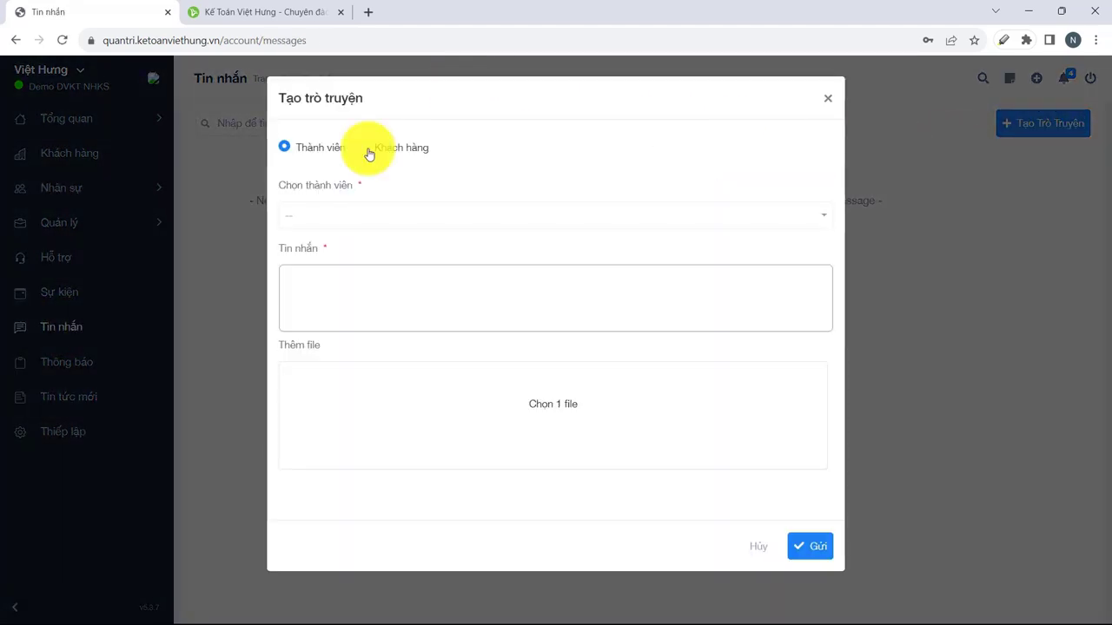
left_click(357, 218)
left_click(342, 303)
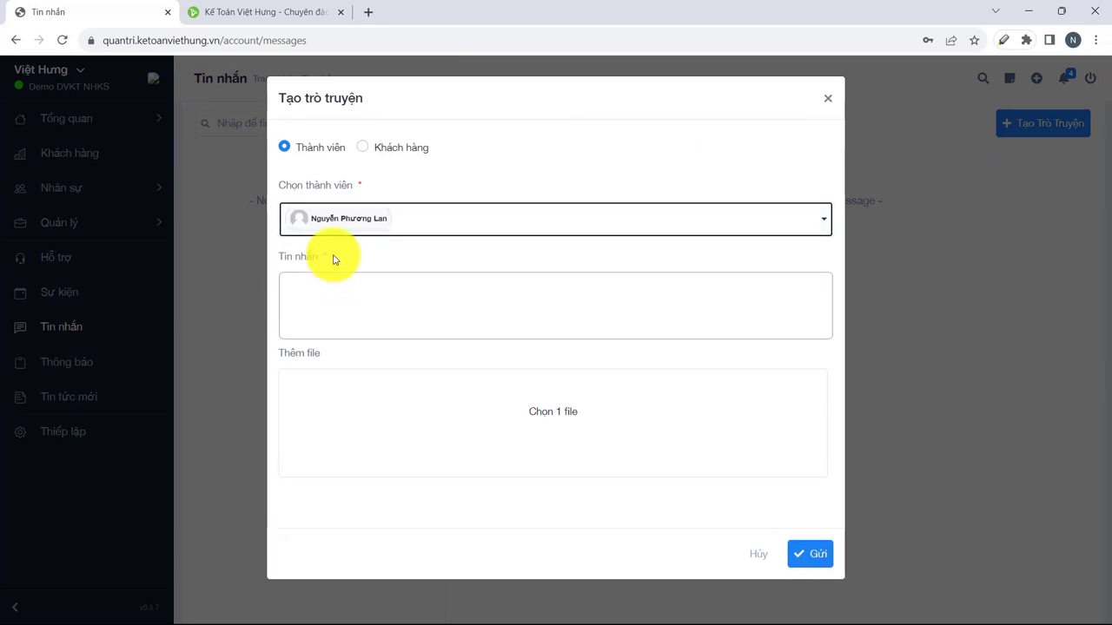
left_click(320, 293)
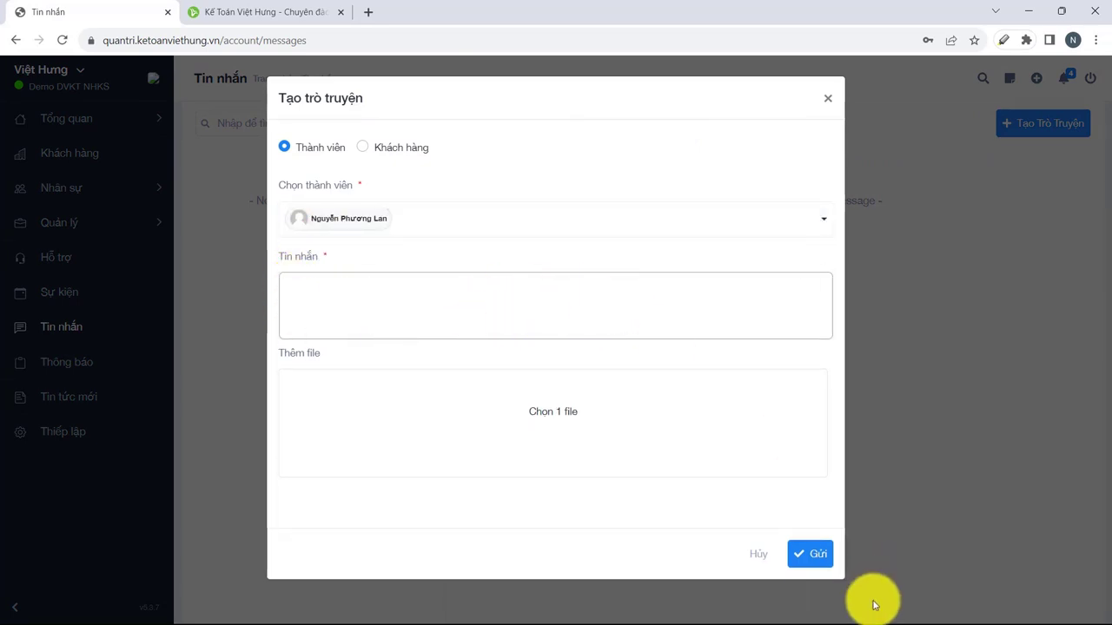
Cancel the unsent conversation and bring up the Hỗ trợ overview showing zero tickets.
left_click(856, 191)
left_click(74, 269)
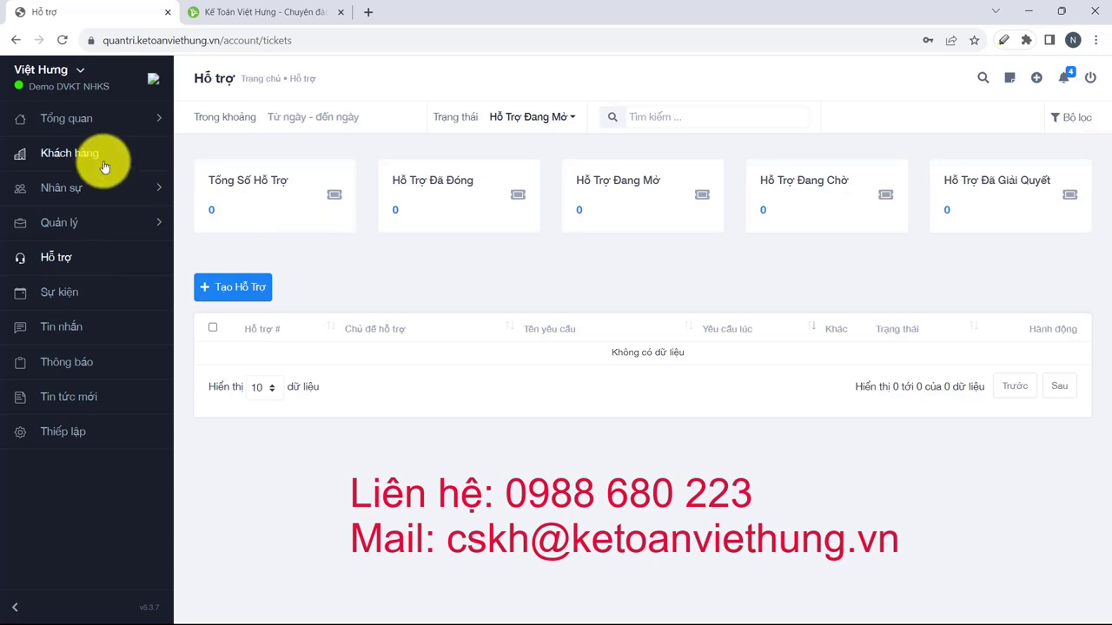
left_click(56, 119)
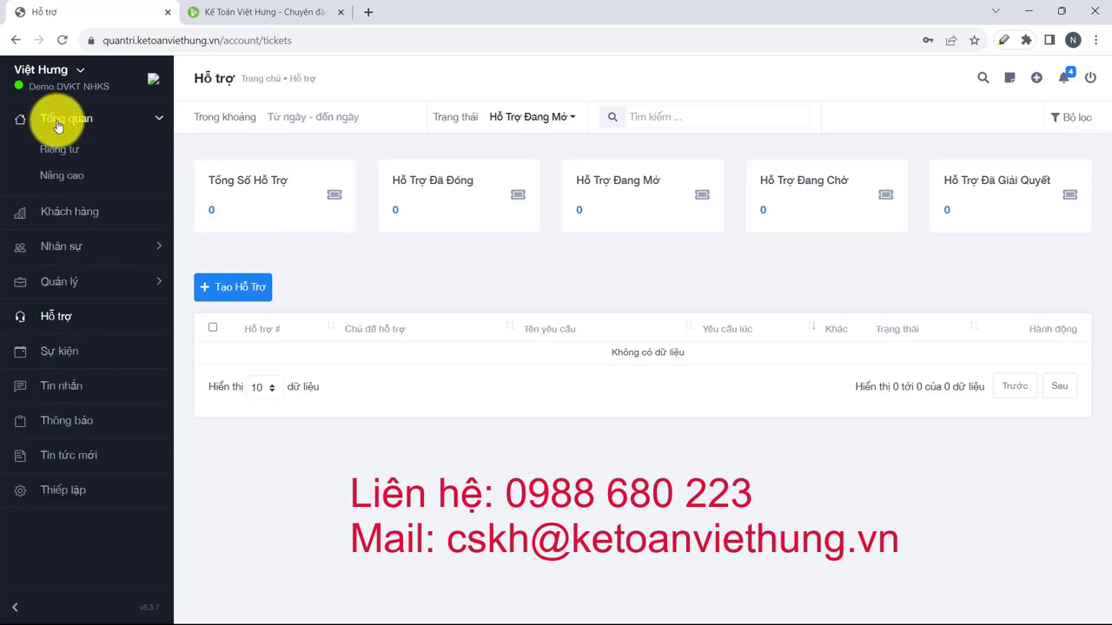